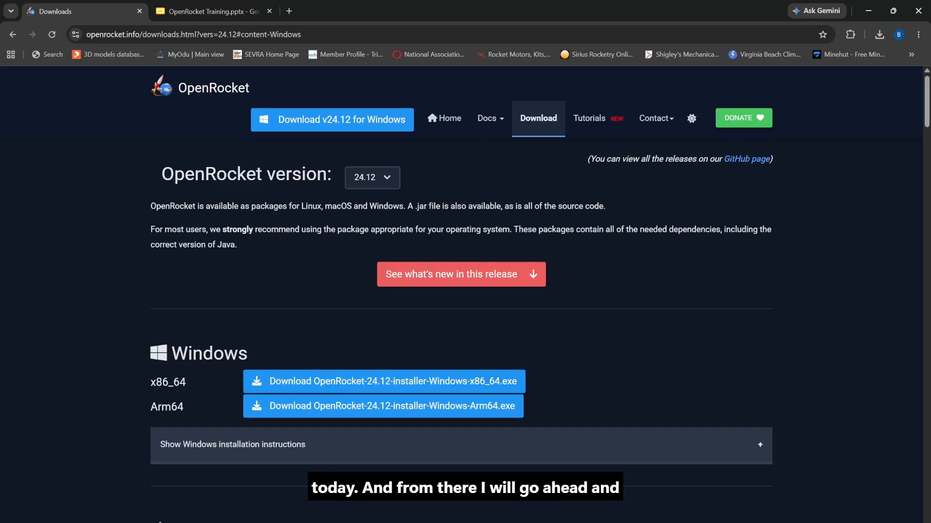
Switch to OpenRocket in a maximized window and look over the motor configuration and flight simulation pages before returning to the rocket design.
{"action": "left_click_drag", "start_coordinate": [606, 0], "coordinate": [799, 67]}
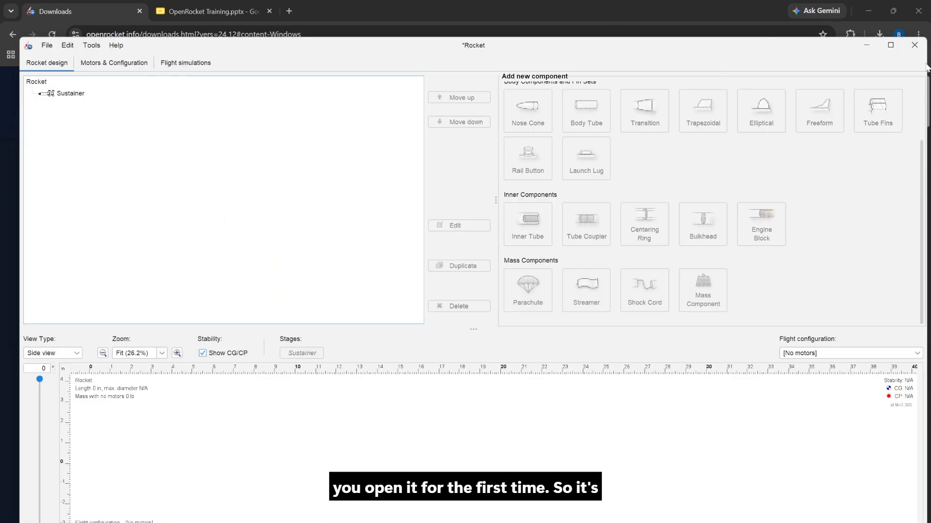
{"action": "left_click", "coordinate": [890, 45]}
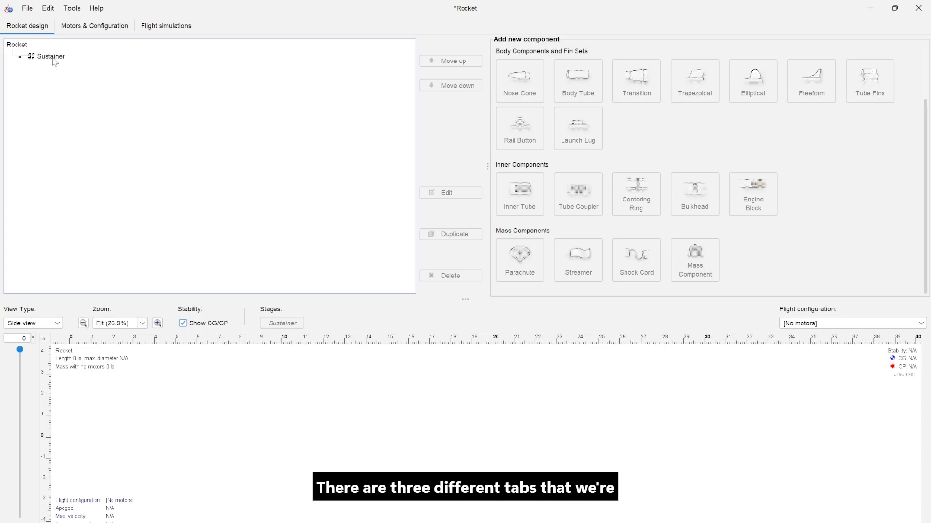
{"action": "left_click", "coordinate": [94, 26]}
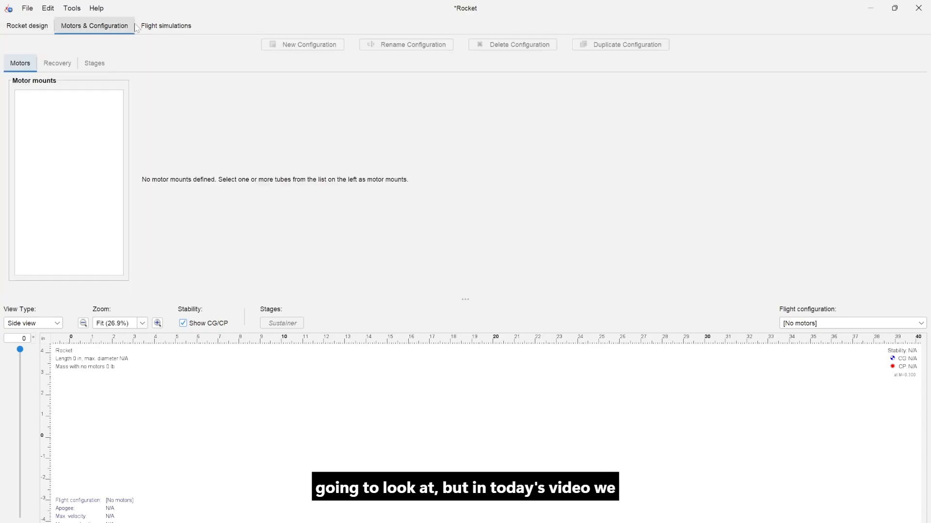
{"action": "left_click", "coordinate": [166, 26]}
{"action": "left_click", "coordinate": [42, 29]}
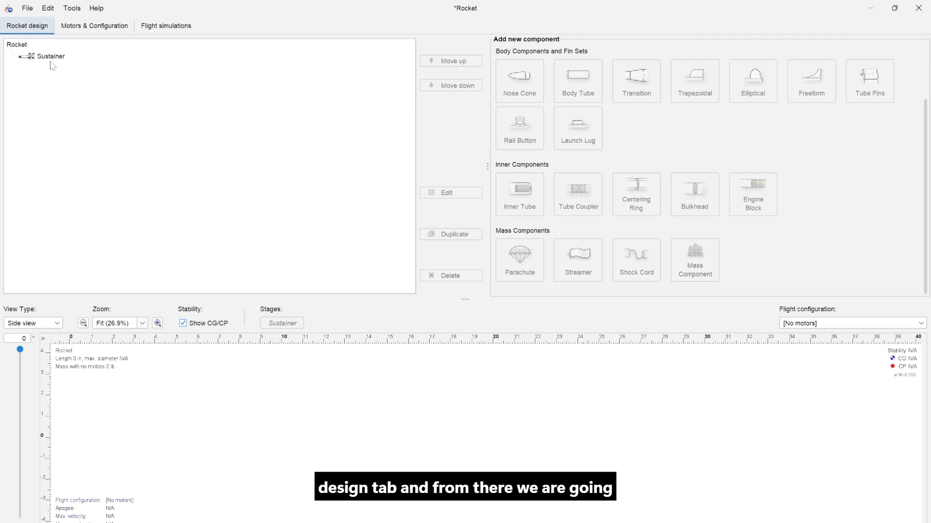
Add a nose cone and a body tube to the Sustainer stage, keeping their default settings.
{"action": "left_click", "coordinate": [51, 56]}
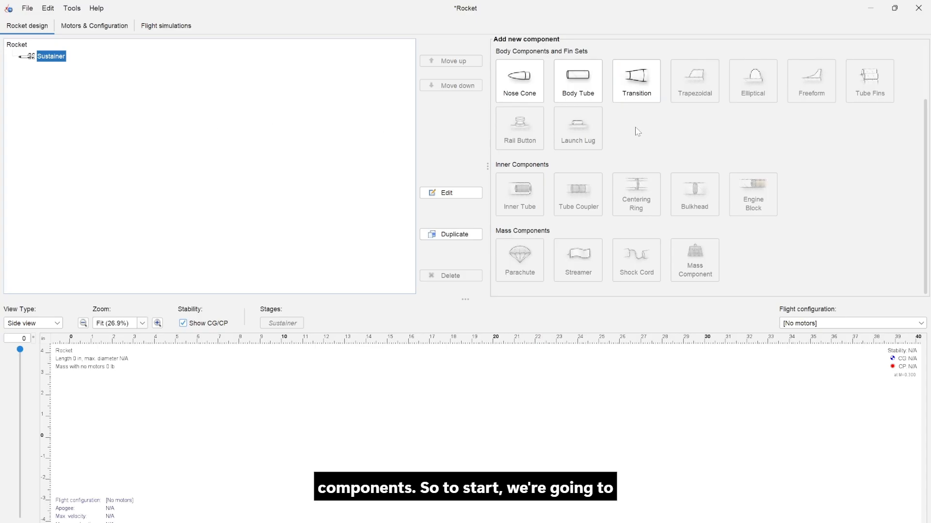
{"action": "left_click", "coordinate": [519, 83]}
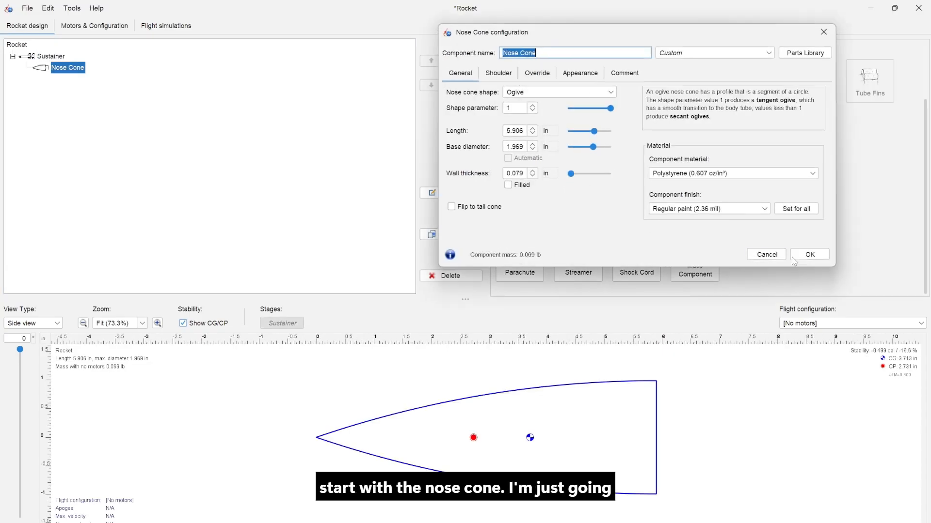
{"action": "left_click", "coordinate": [814, 254]}
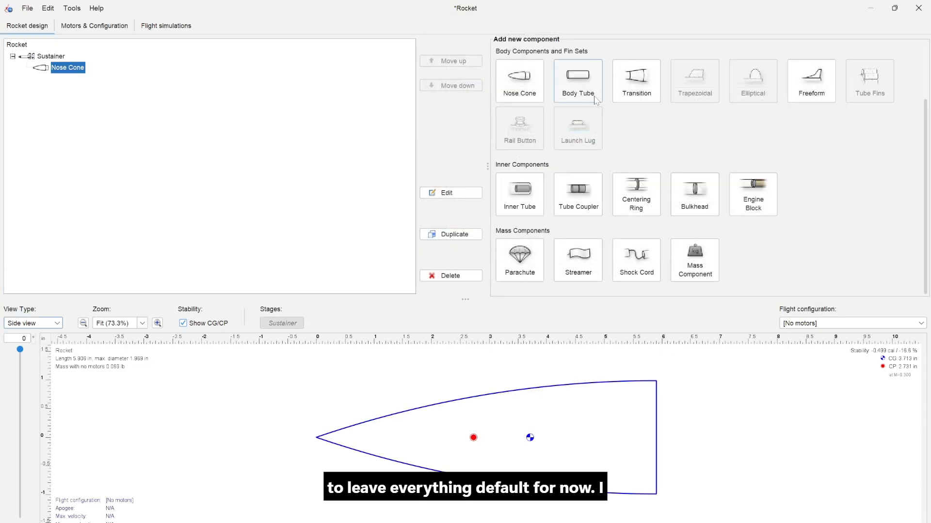
{"action": "left_click", "coordinate": [596, 99]}
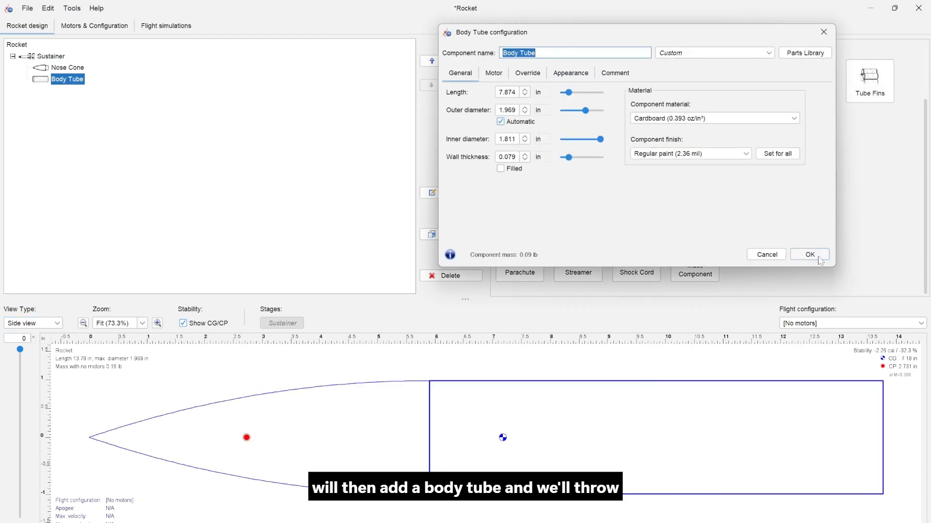
{"action": "left_click", "coordinate": [819, 258]}
Add a freeform fin set with default settings to the body tube.
{"action": "left_click", "coordinate": [811, 80]}
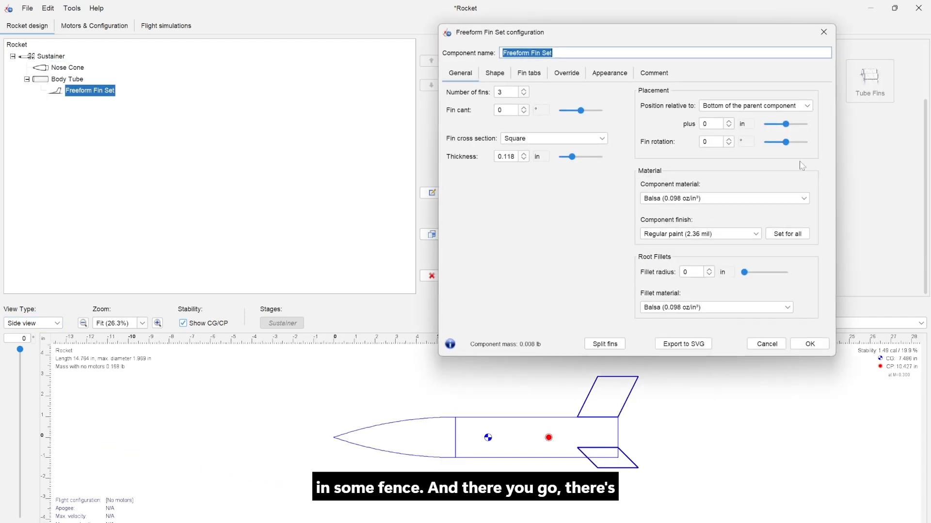
{"action": "left_click", "coordinate": [808, 342]}
{"action": "left_click", "coordinate": [754, 391]}
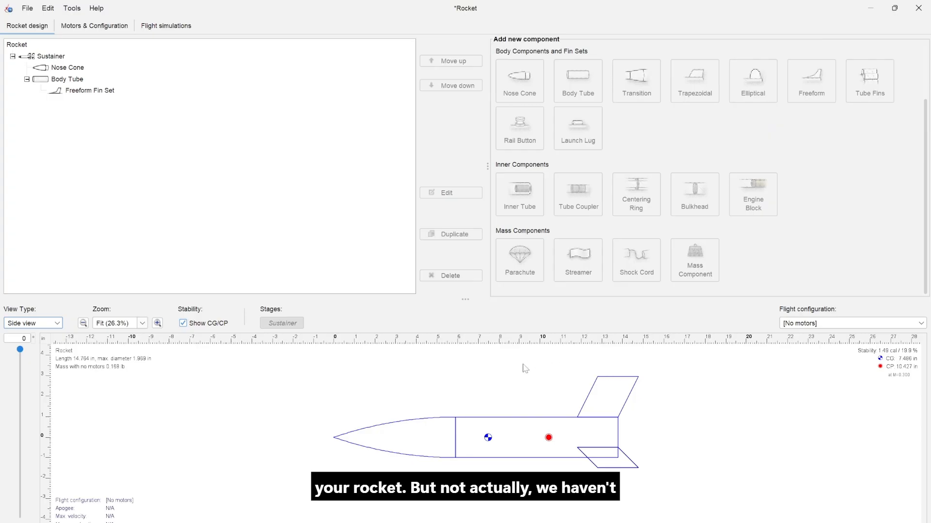
{"action": "left_click", "coordinate": [528, 438]}
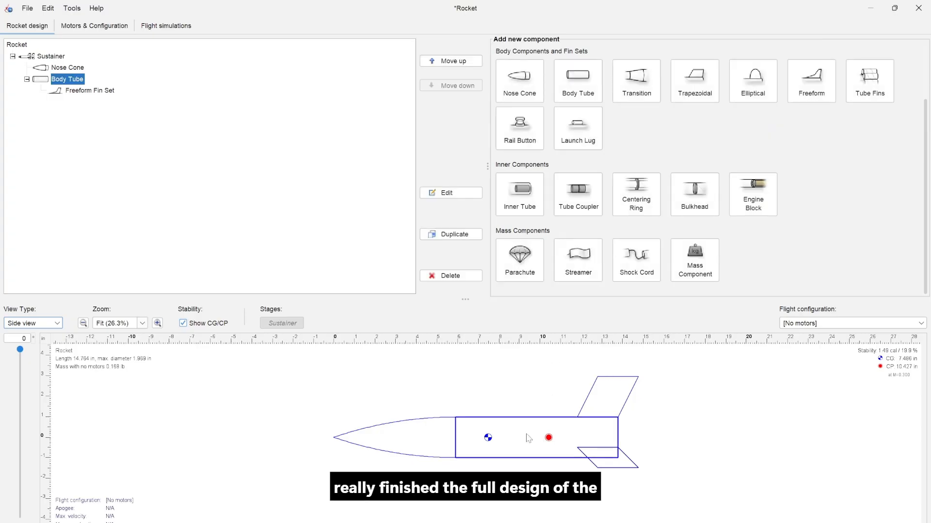
{"action": "left_click", "coordinate": [495, 398]}
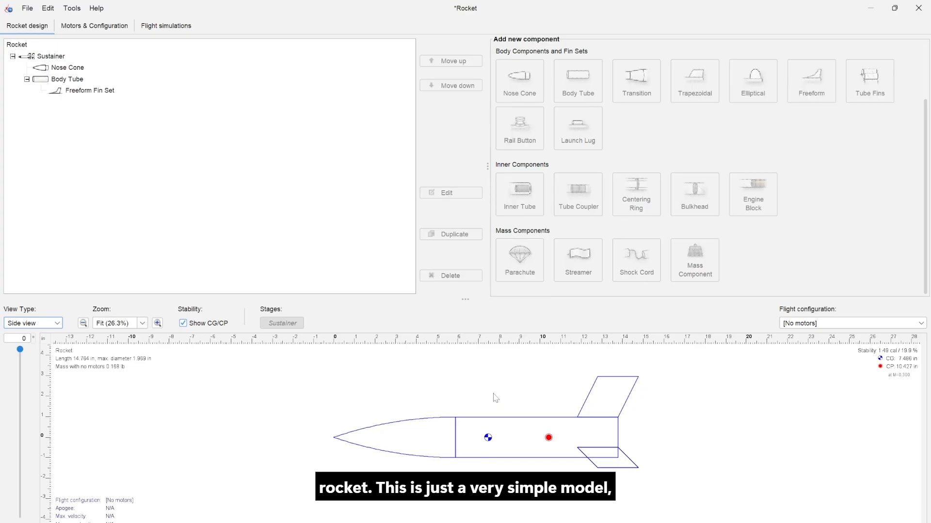
Add an inner tube inside the body tube and review its placement reference options.
{"action": "left_click", "coordinate": [510, 431]}
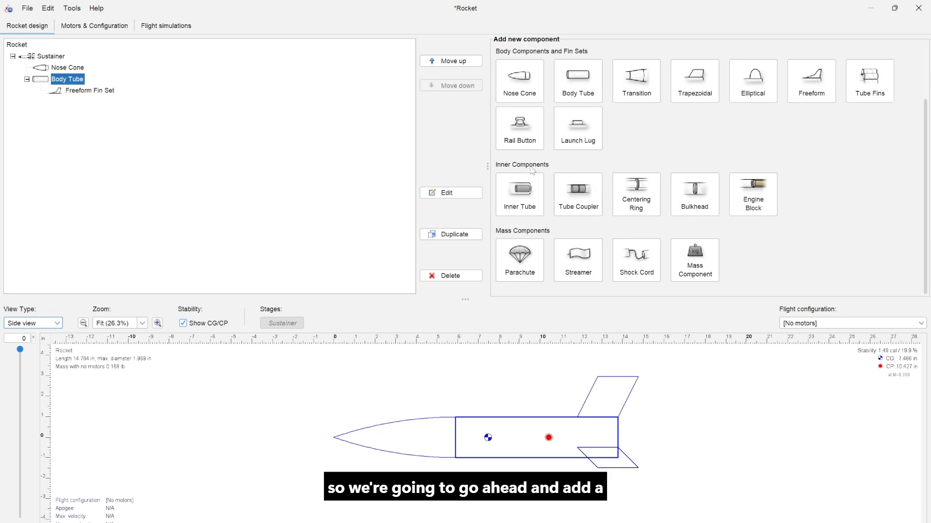
{"action": "left_click", "coordinate": [521, 197]}
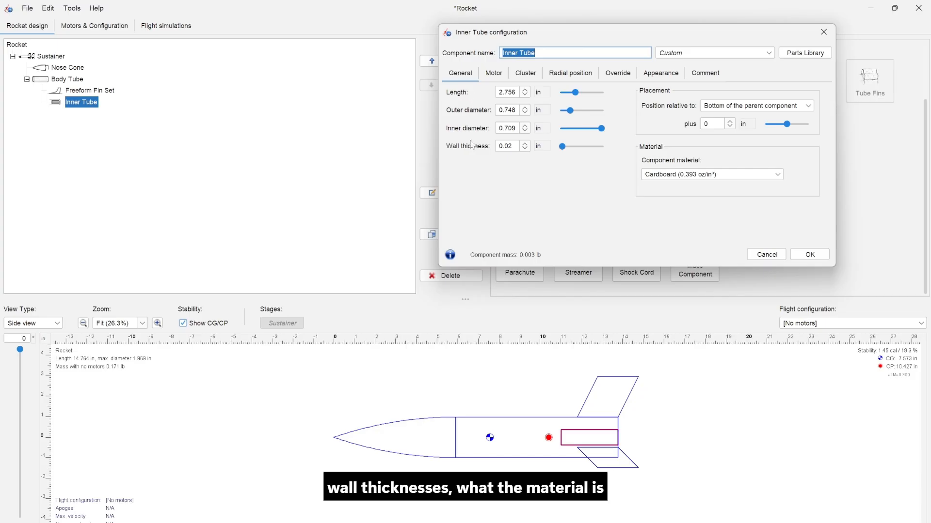
{"action": "left_click", "coordinate": [706, 177]}
{"action": "left_click", "coordinate": [719, 106]}
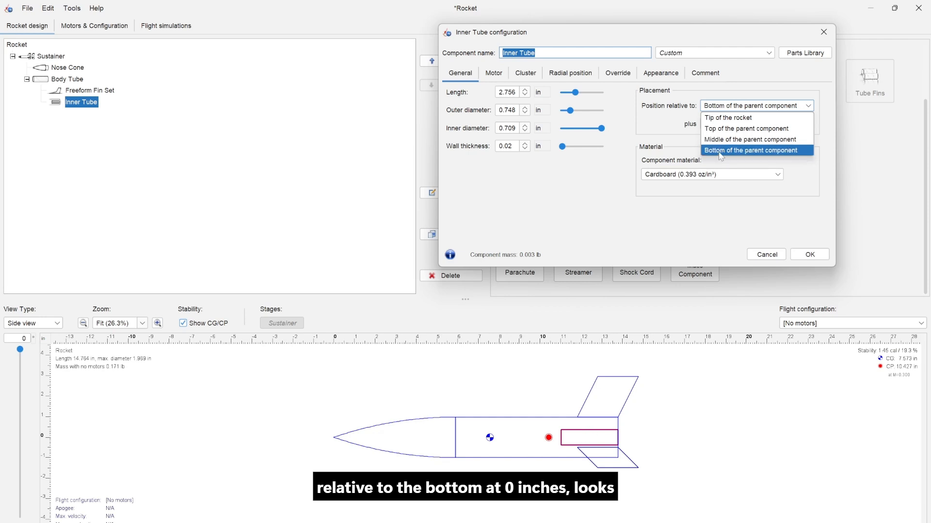
{"action": "left_click", "coordinate": [733, 109]}
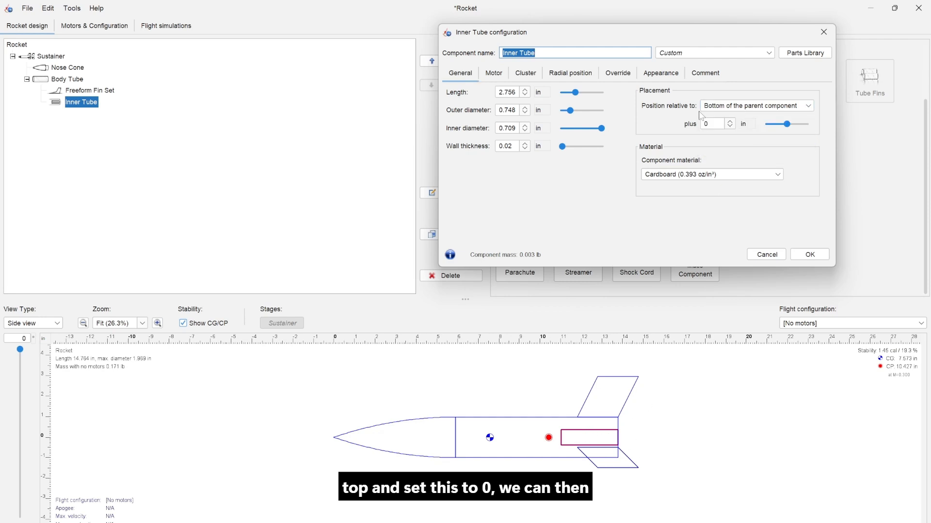
Place the inner tube at 0 in relative to the top of the parent component.
{"action": "left_click", "coordinate": [727, 107]}
{"action": "left_click", "coordinate": [727, 128]}
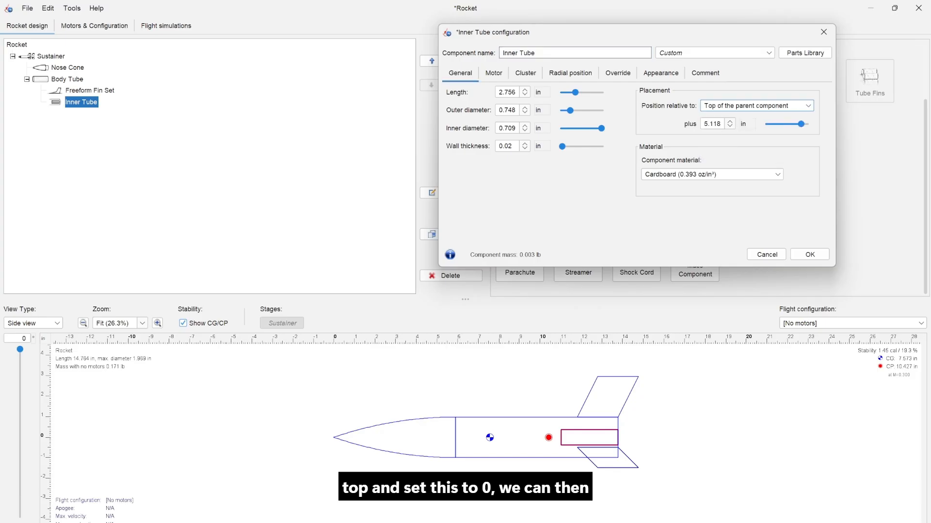
{"action": "left_click", "coordinate": [705, 124]}
{"action": "type", "text": "0"}
{"action": "key", "text": "Return"}
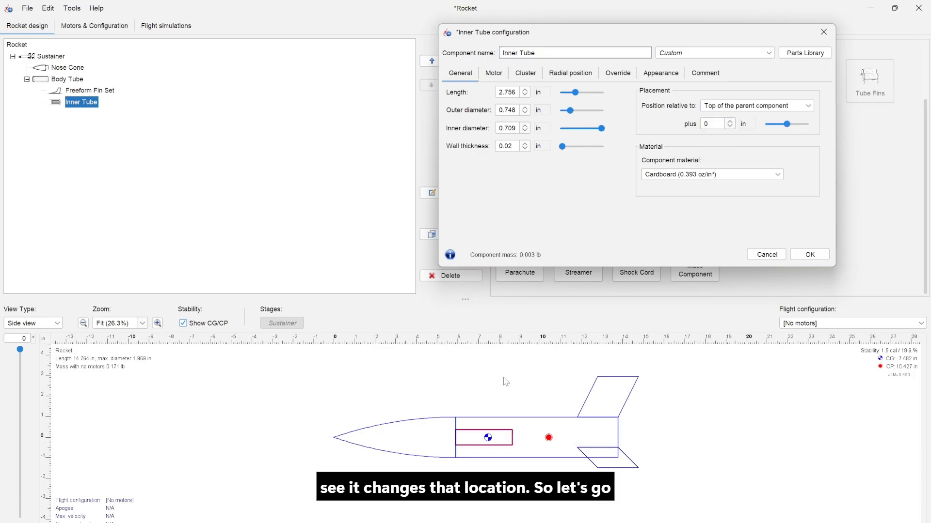
Position the inner tube at 0 in relative to the bottom of the parent component.
{"action": "left_click", "coordinate": [725, 107]}
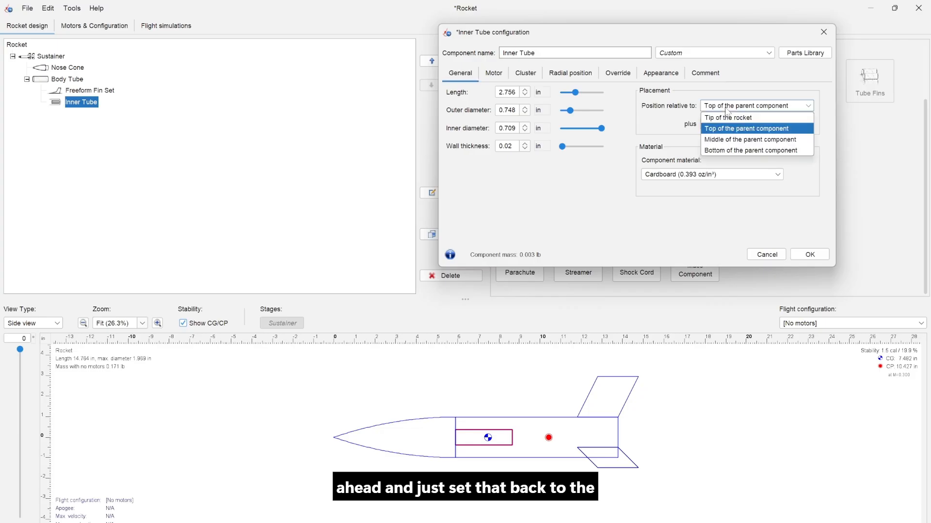
{"action": "left_click", "coordinate": [727, 148]}
{"action": "left_click", "coordinate": [713, 125]}
{"action": "type", "text": "0"}
{"action": "key", "text": "Return"}
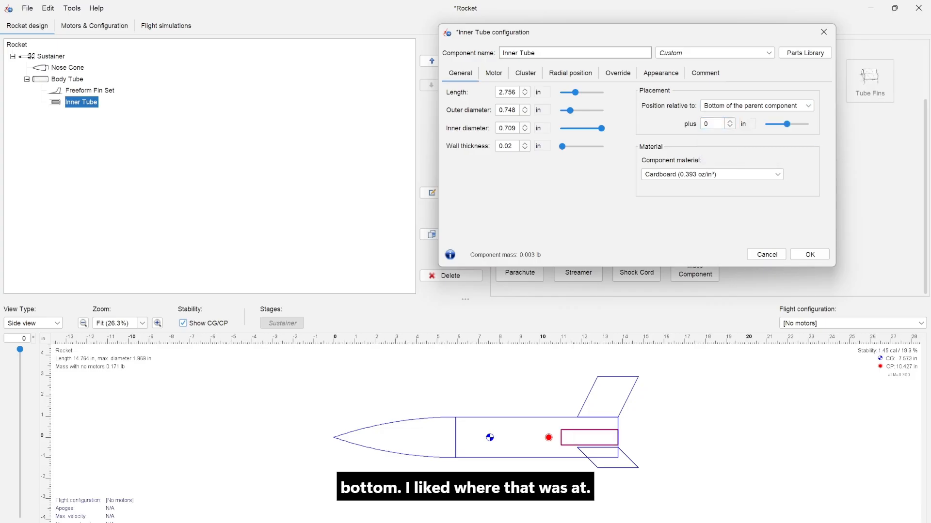
Define the inner tube as a motor mount and accept its configuration.
{"action": "left_click", "coordinate": [494, 75]}
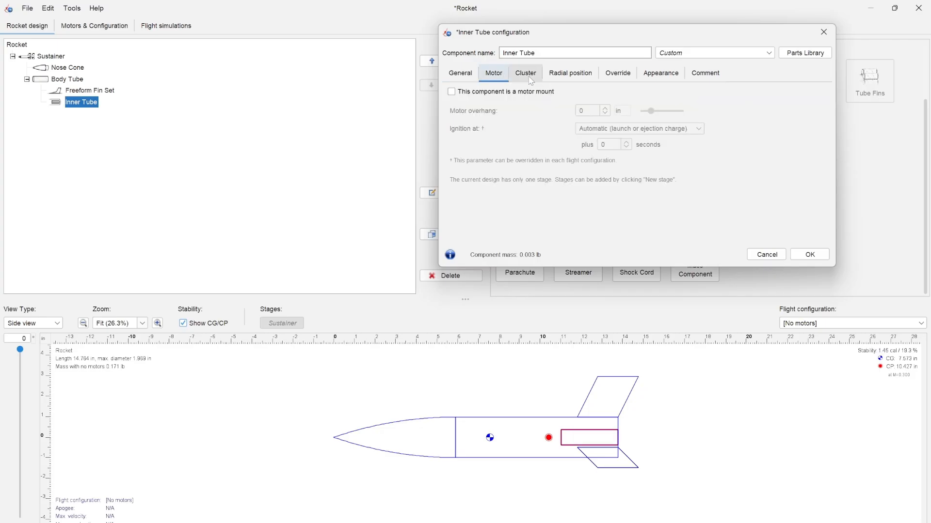
{"action": "left_click", "coordinate": [480, 95]}
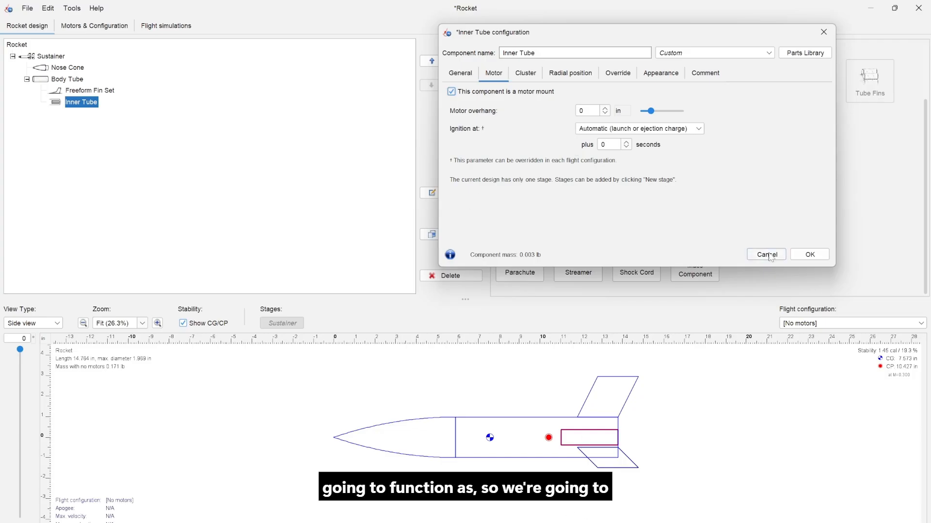
{"action": "left_click", "coordinate": [809, 255]}
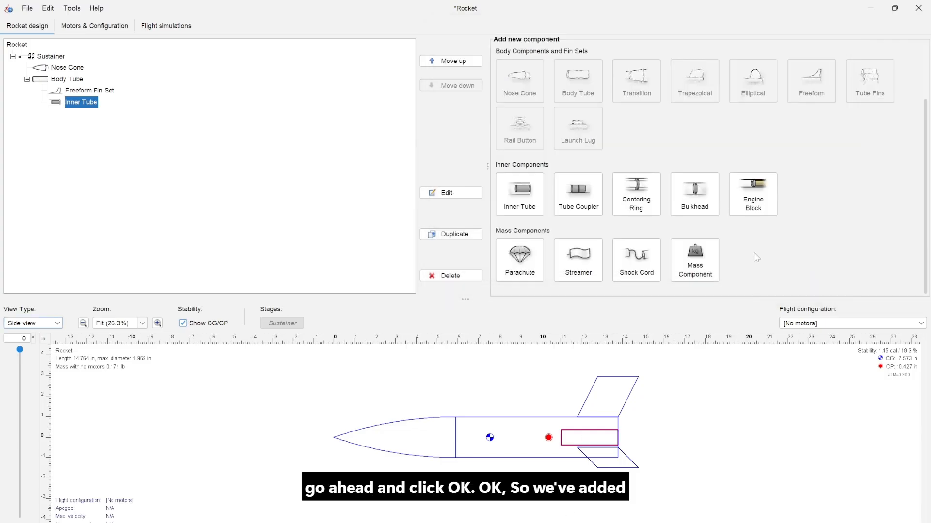
{"action": "left_click", "coordinate": [547, 374]}
Add a mass component to the nose cone, name it Payload and set its mass to 0.25 lb.
{"action": "left_click", "coordinate": [527, 425]}
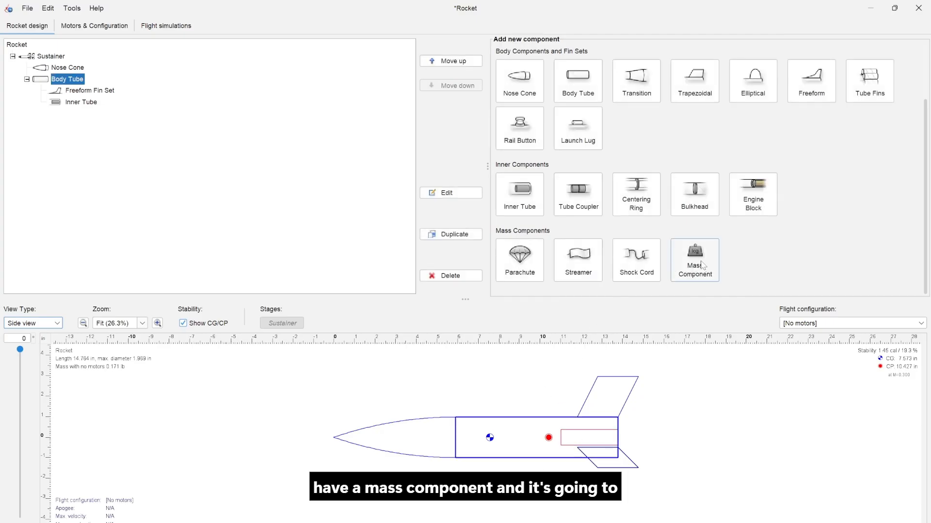
{"action": "left_click", "coordinate": [432, 451]}
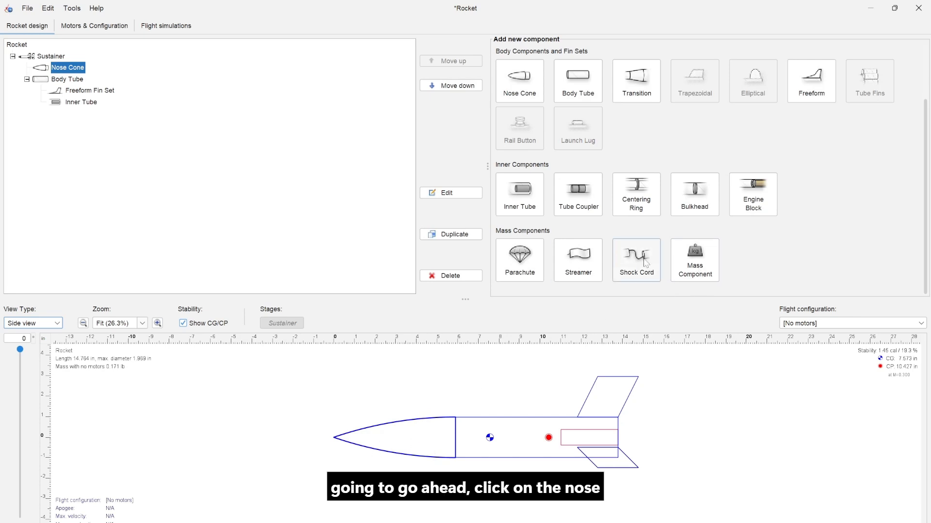
{"action": "left_click", "coordinate": [695, 273]}
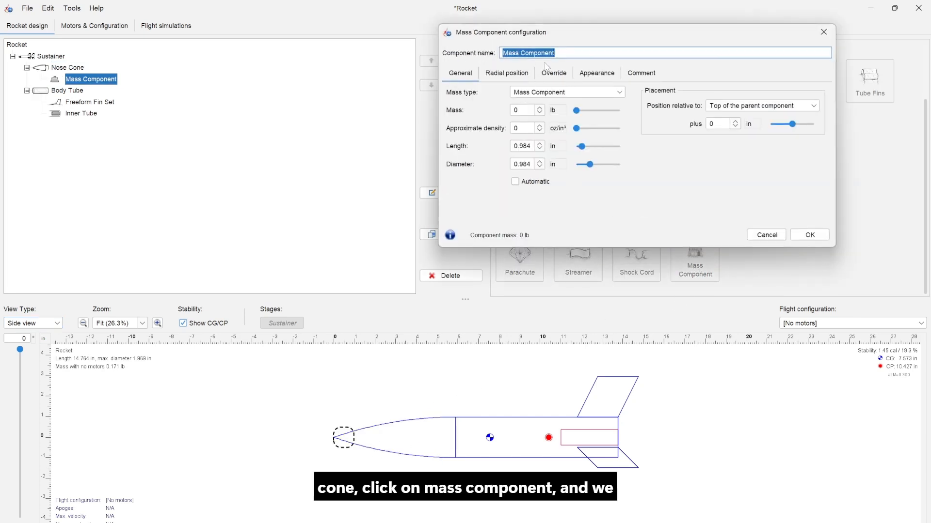
{"action": "type", "text": "Payload"}
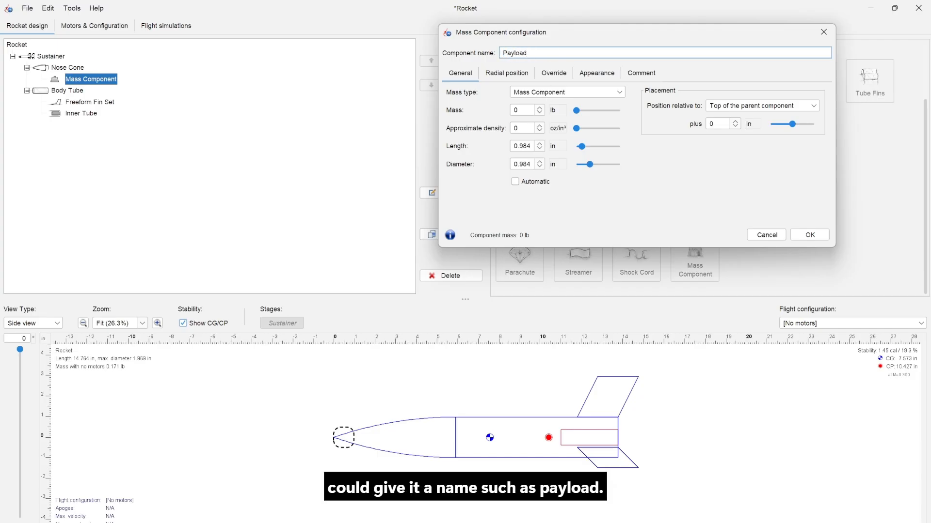
{"action": "double_click", "coordinate": [521, 110]}
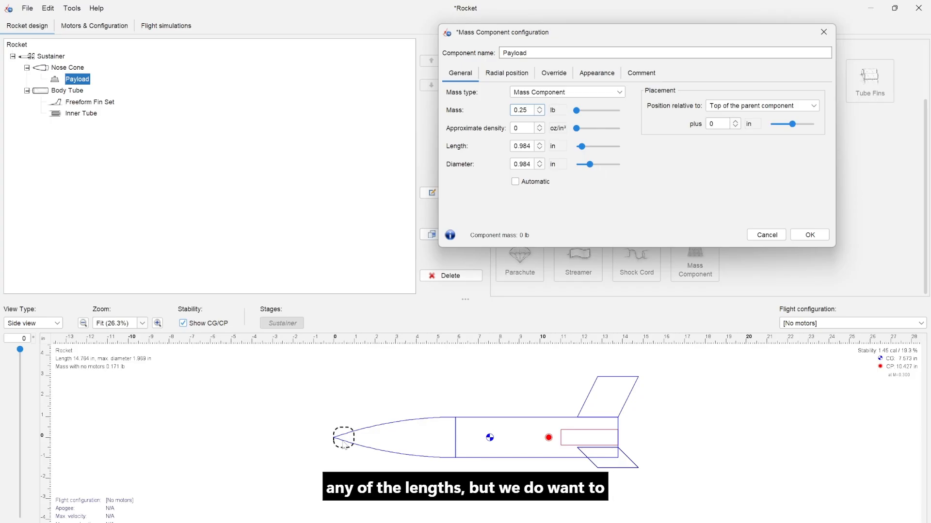
Position the payload at 0 in relative to the middle of the parent component and accept its configuration.
{"action": "left_click", "coordinate": [740, 108]}
{"action": "left_click", "coordinate": [736, 140]}
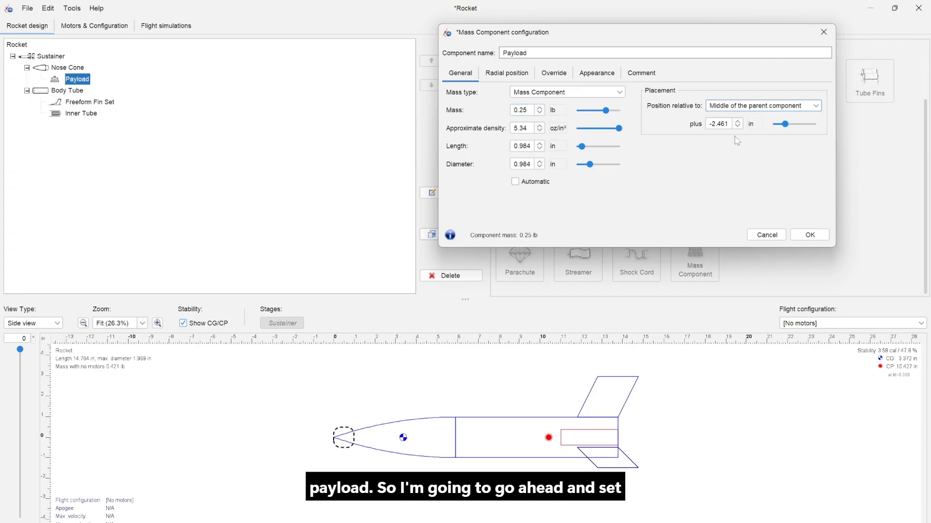
{"action": "left_click", "coordinate": [727, 124]}
{"action": "type", "text": "0"}
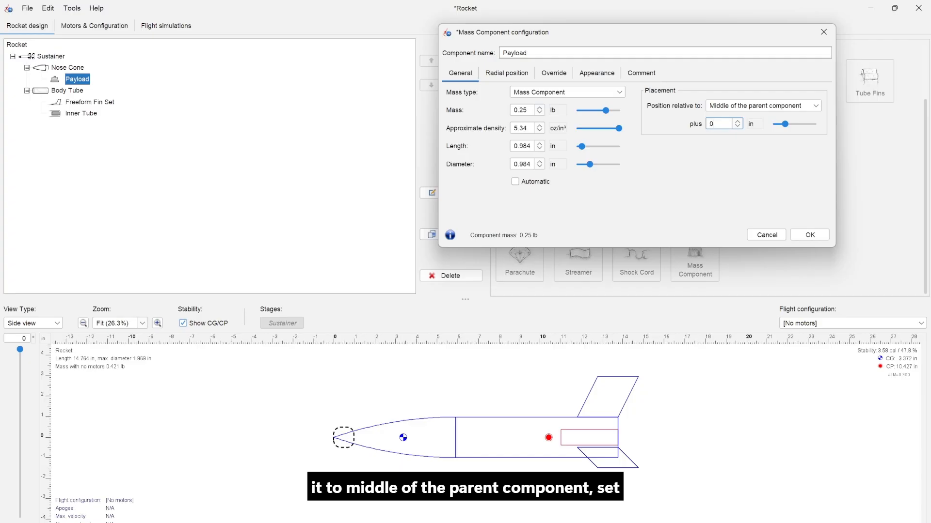
{"action": "key", "text": "Return"}
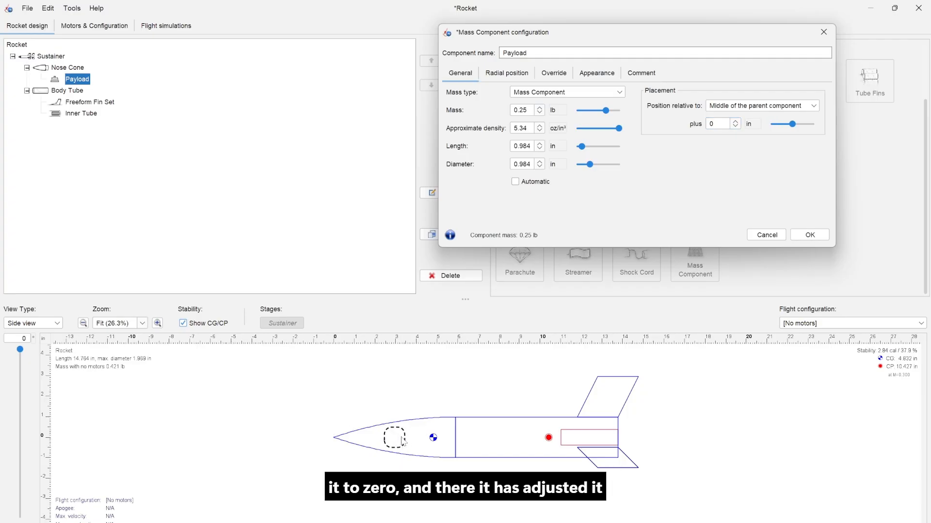
{"action": "left_click", "coordinate": [809, 236]}
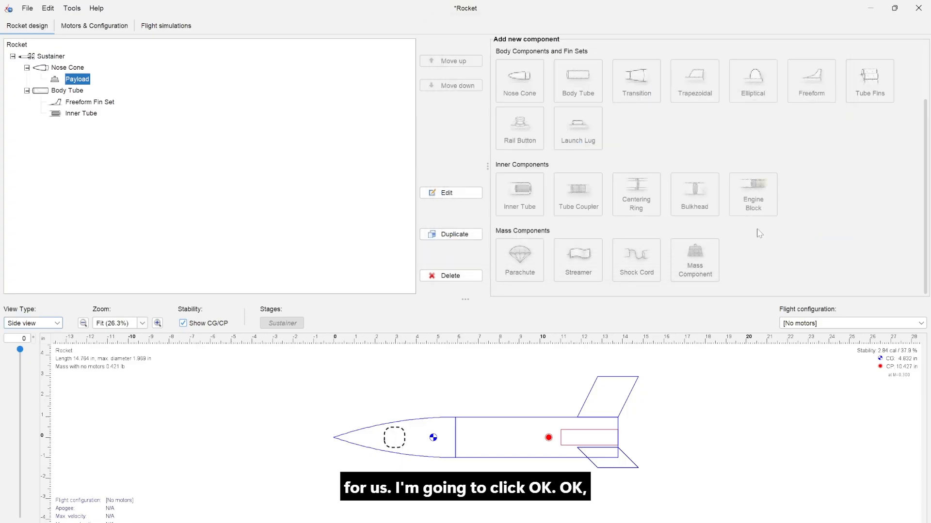
{"action": "left_click", "coordinate": [475, 406]}
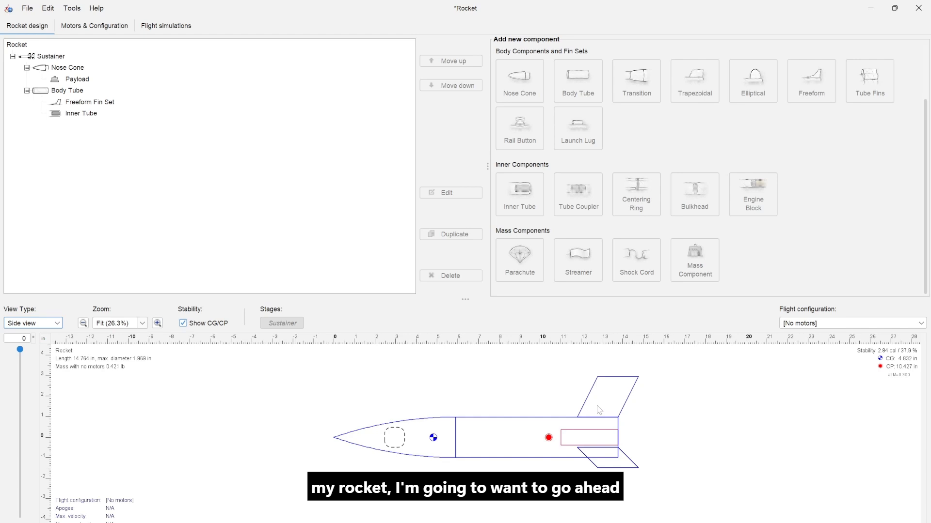
Open the freeform fin set's configuration and set the number of fins to 4, keeping the square cross section.
{"action": "left_click", "coordinate": [613, 389]}
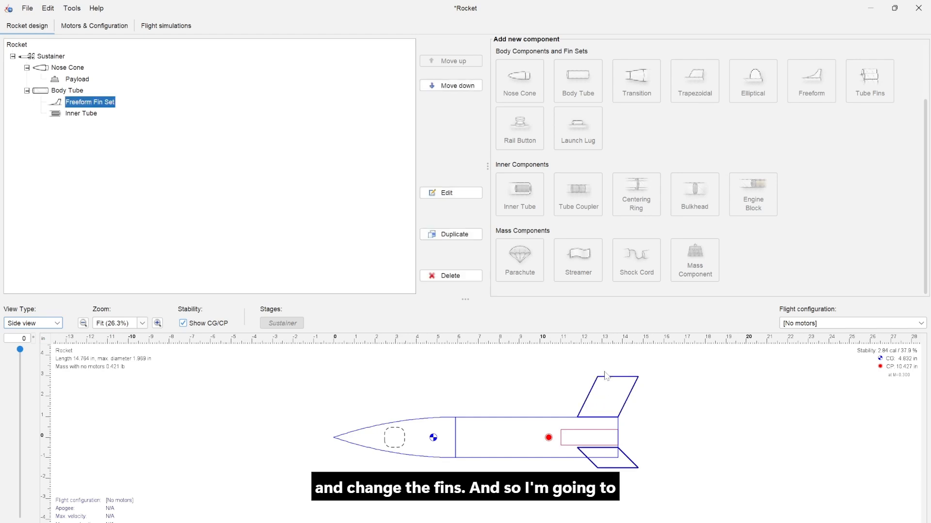
{"action": "left_click", "coordinate": [445, 196]}
{"action": "left_click_drag", "start_coordinate": [590, 38], "coordinate": [371, 57]}
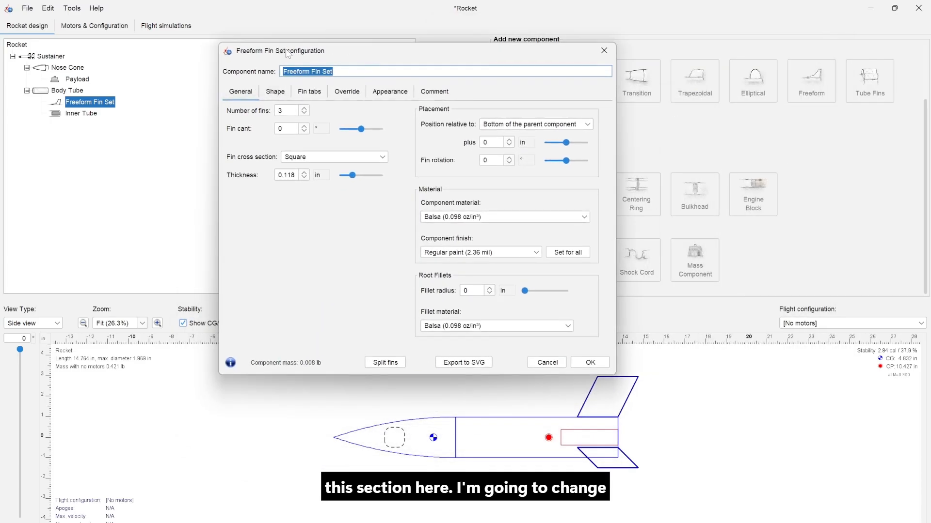
{"action": "left_click", "coordinate": [281, 111]}
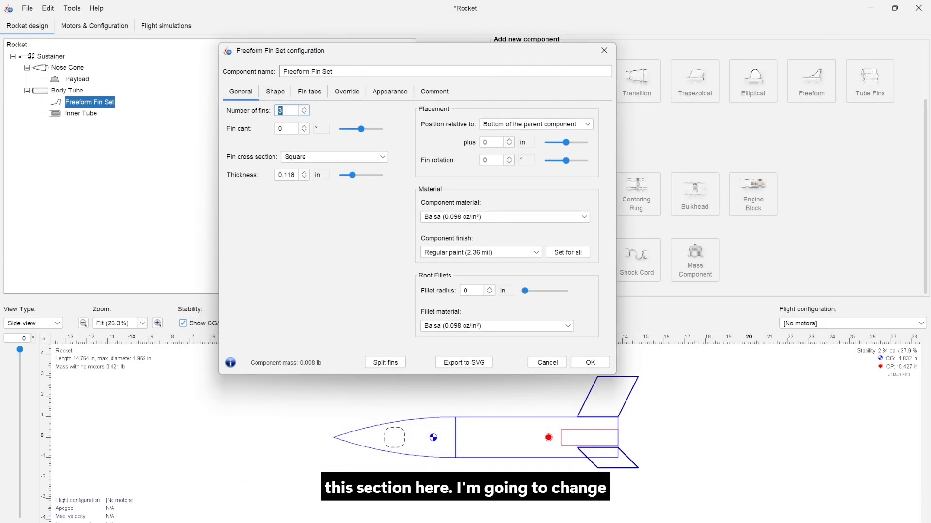
{"action": "type", "text": "4"}
{"action": "left_click", "coordinate": [316, 157]}
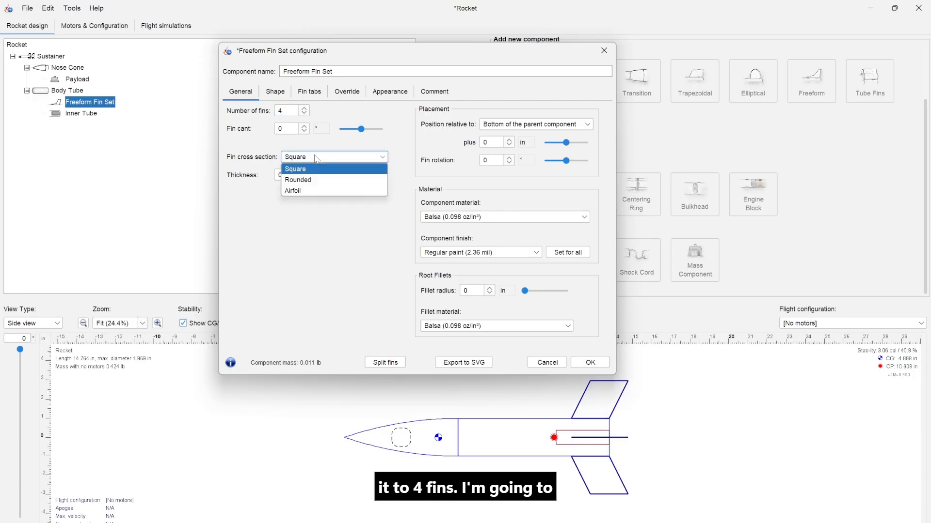
{"action": "left_click", "coordinate": [316, 157]}
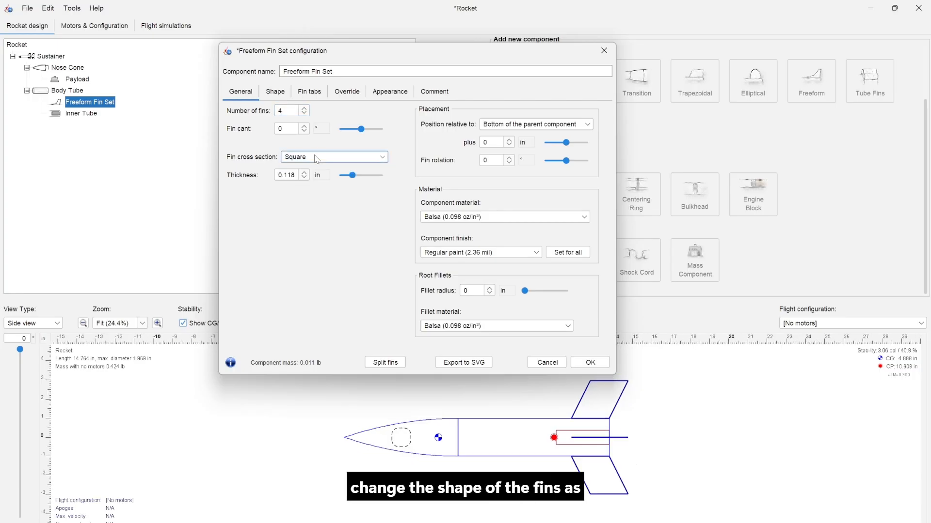
Set the second fin shape point to X 1 in, Y 2 in, and the third point's Y to 2 in.
{"action": "left_click", "coordinate": [275, 96]}
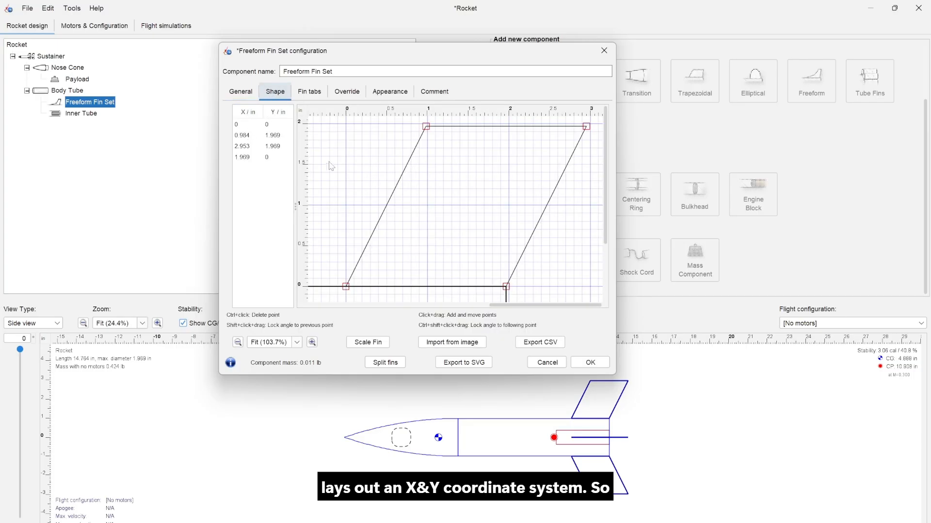
{"action": "double_click", "coordinate": [250, 136]}
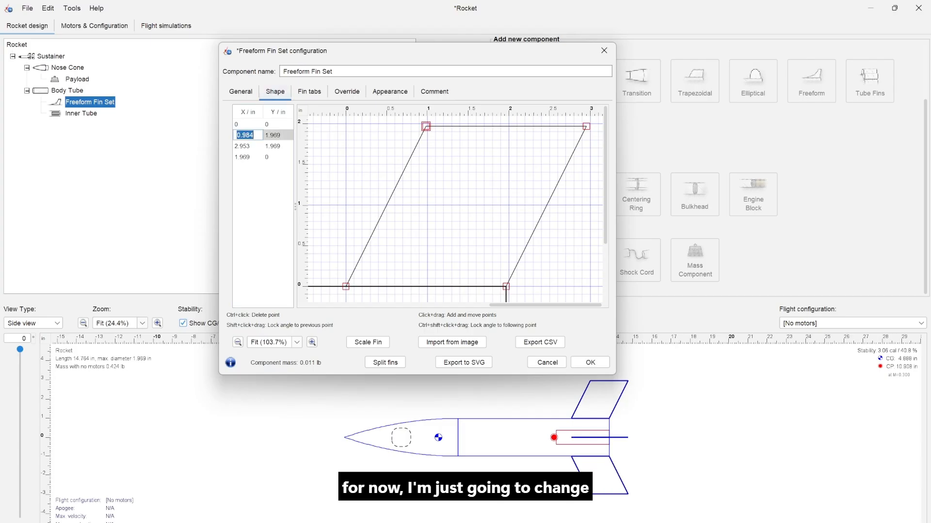
{"action": "key", "text": "Tab"}
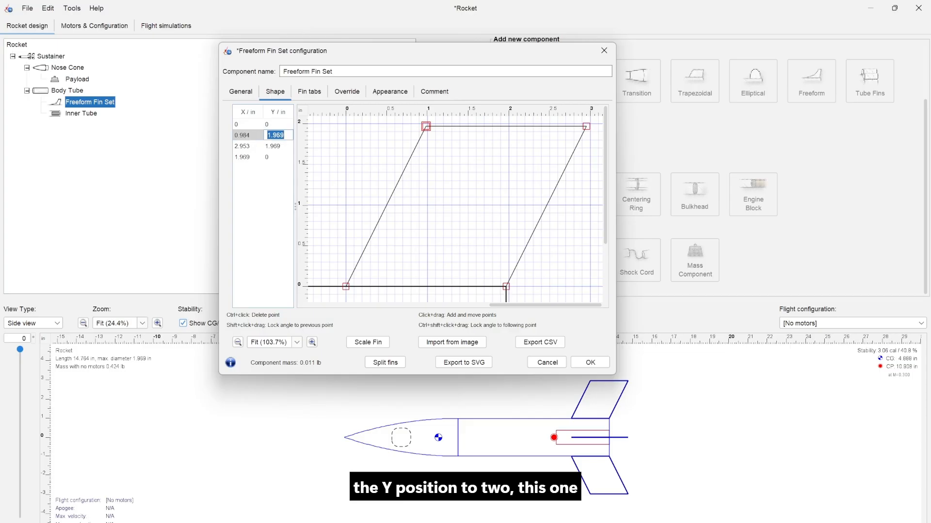
{"action": "type", "text": "2"}
{"action": "double_click", "coordinate": [274, 146]}
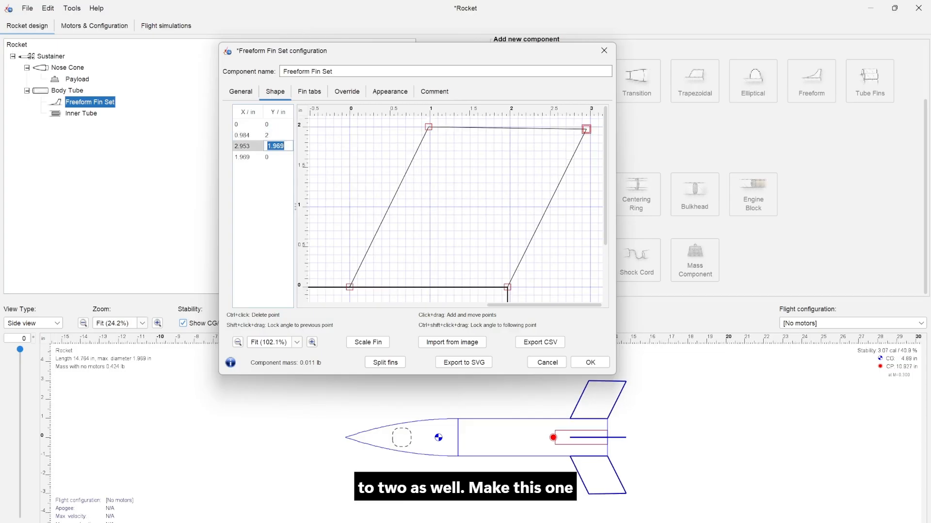
{"action": "type", "text": "2"}
{"action": "key", "text": "Return"}
{"action": "double_click", "coordinate": [245, 135]}
{"action": "type", "text": "1"}
{"action": "key", "text": "Return"}
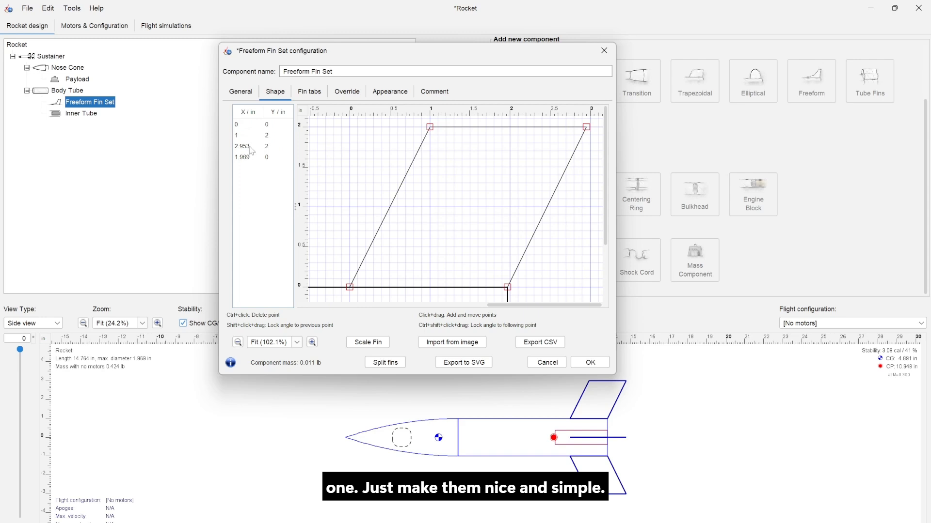
Set the X coordinate of the last fin shape point to 8 in.
{"action": "double_click", "coordinate": [245, 157]}
{"action": "type", "text": "8"}
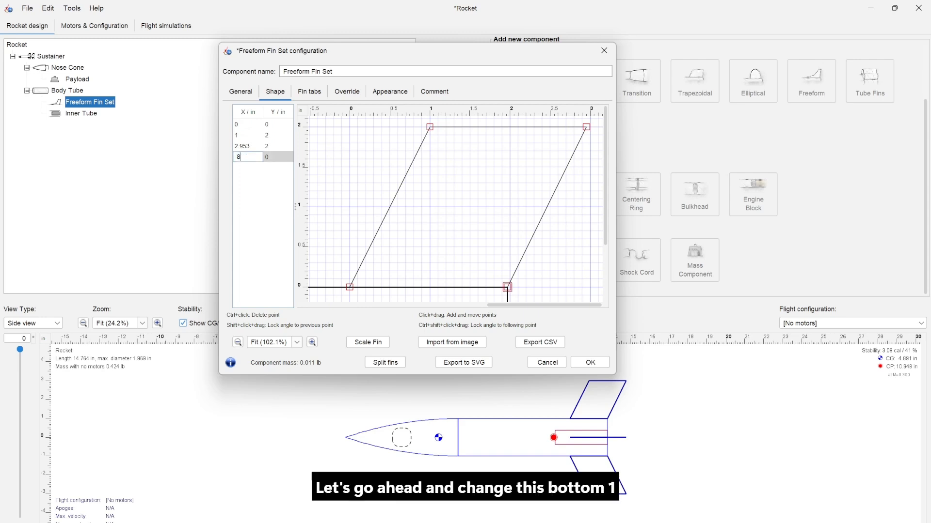
{"action": "key", "text": "Return"}
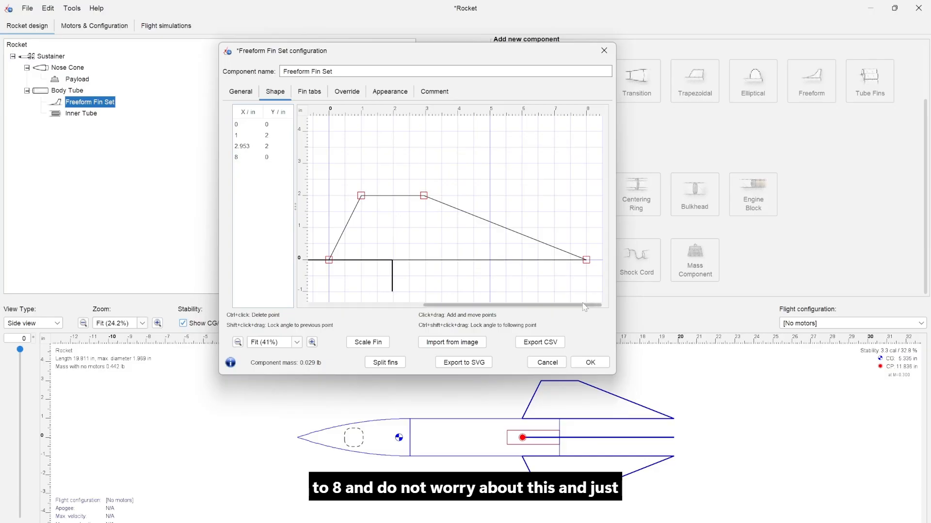
Set the last fin shape point's X to 6 in and the third point's X to 5 in.
{"action": "double_click", "coordinate": [242, 157]}
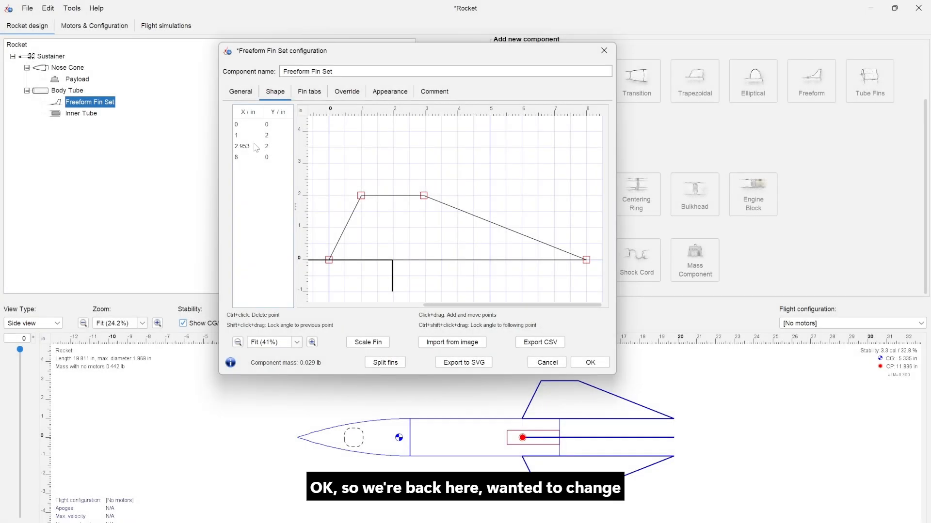
{"action": "double_click", "coordinate": [242, 157]}
{"action": "type", "text": "6"}
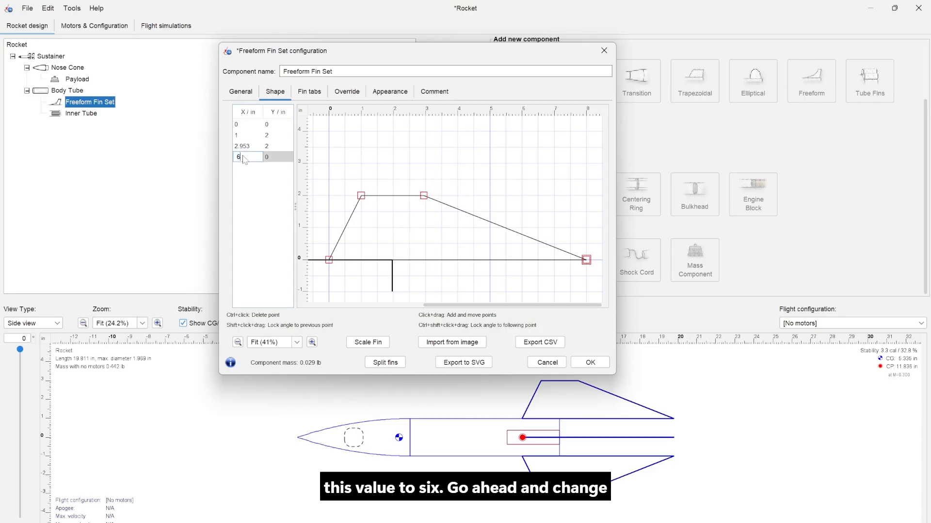
{"action": "key", "text": "Return"}
{"action": "double_click", "coordinate": [245, 146]}
{"action": "type", "text": "5"}
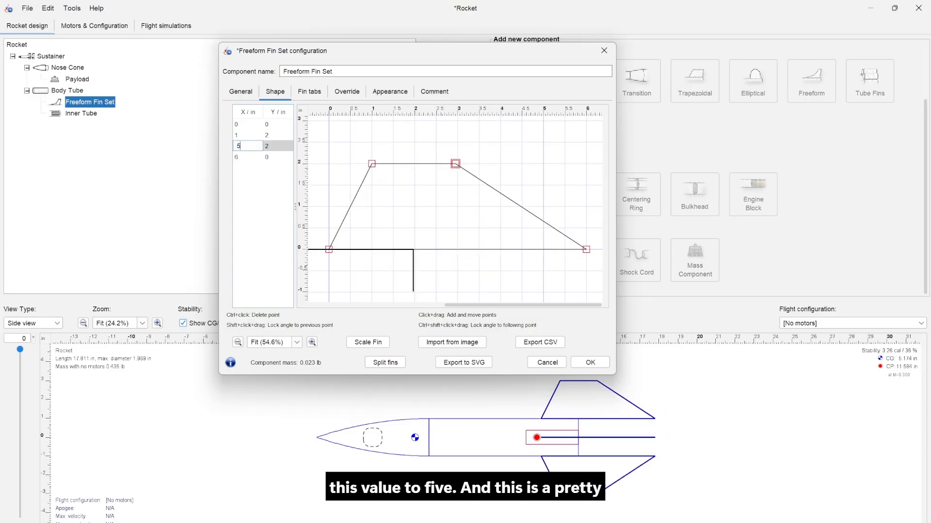
{"action": "key", "text": "Return"}
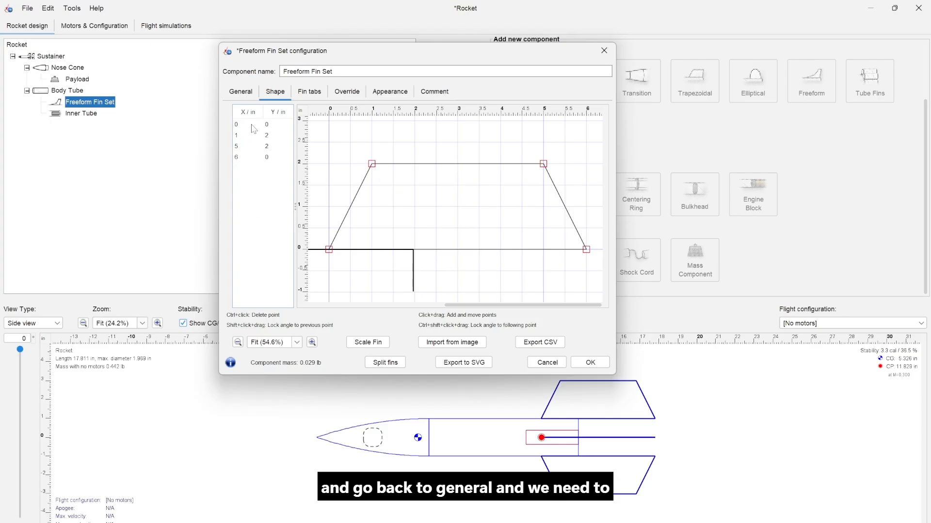
Position the fin set at 0 in relative to the bottom of the parent component and accept its configuration.
{"action": "left_click", "coordinate": [241, 92]}
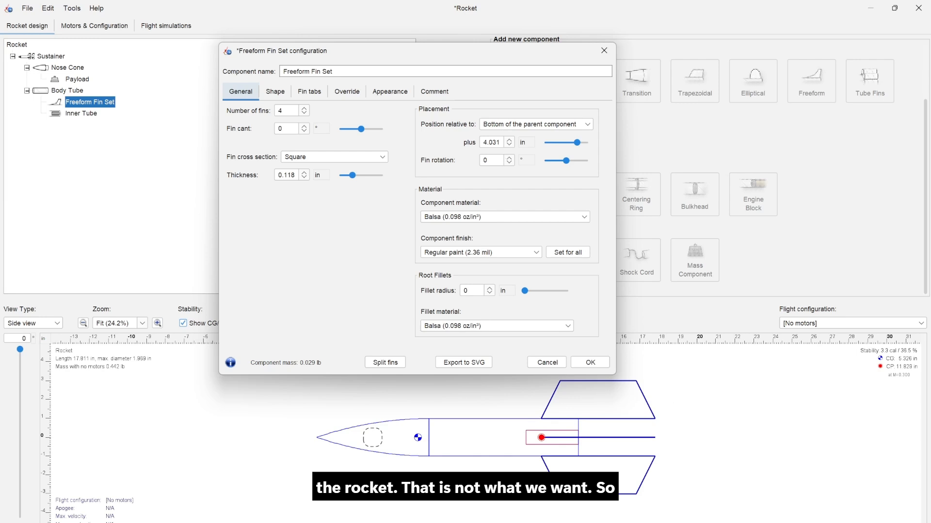
{"action": "left_click", "coordinate": [492, 143]}
{"action": "type", "text": "0"}
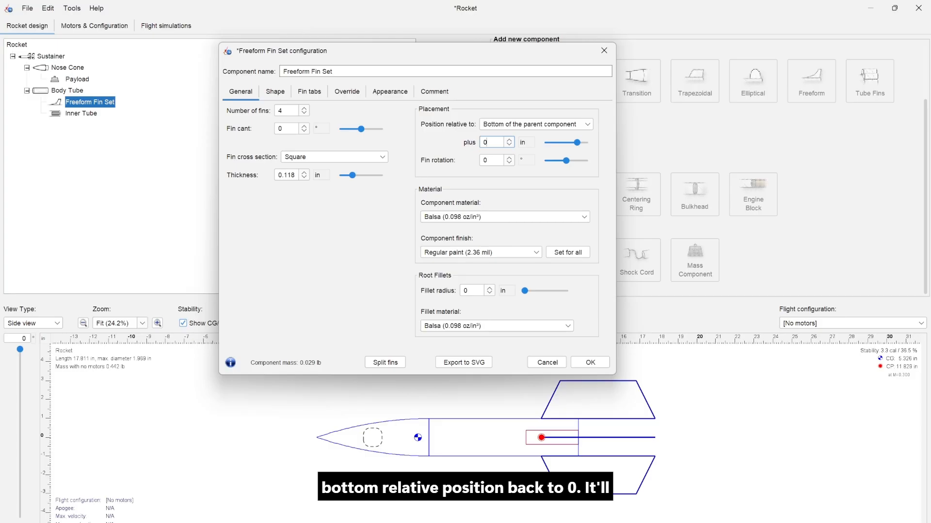
{"action": "key", "text": "Return"}
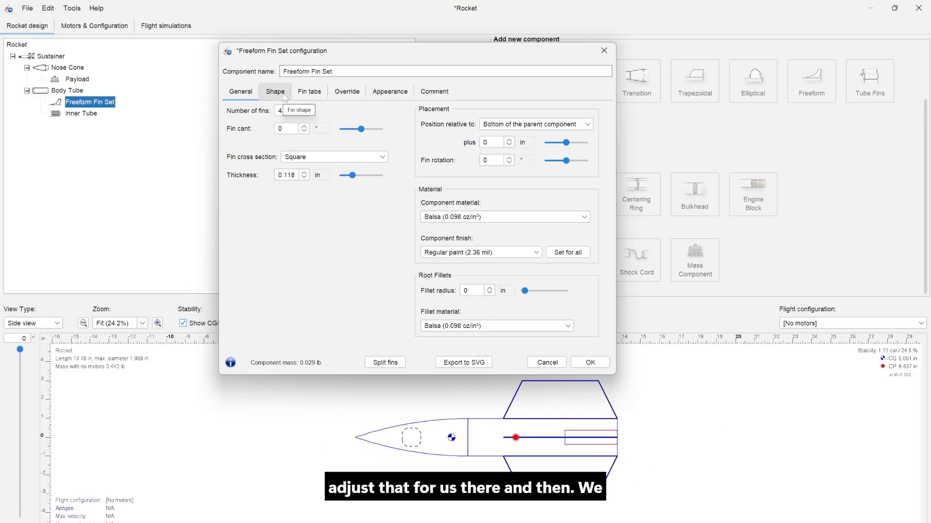
{"action": "left_click", "coordinate": [579, 364]}
Open the body tube's configuration and set its length to 14 in.
{"action": "left_click", "coordinate": [480, 402]}
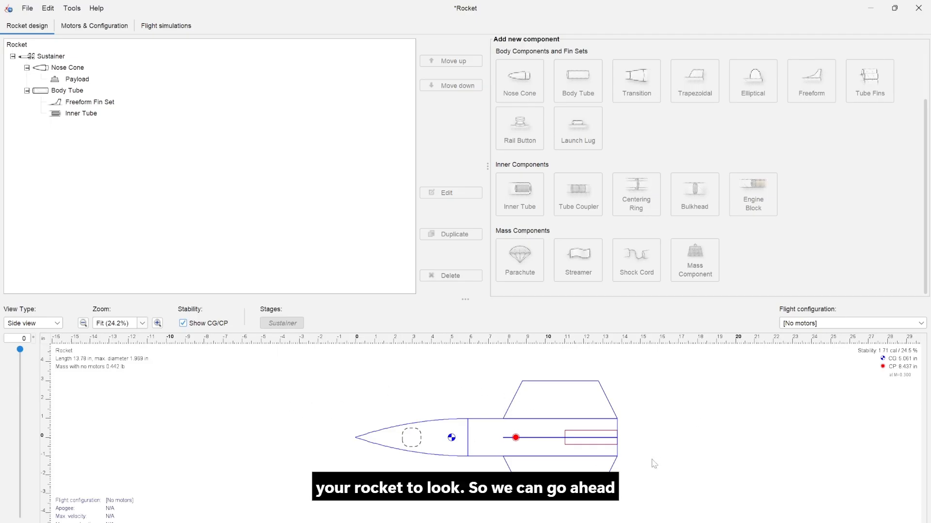
{"action": "left_click", "coordinate": [480, 439]}
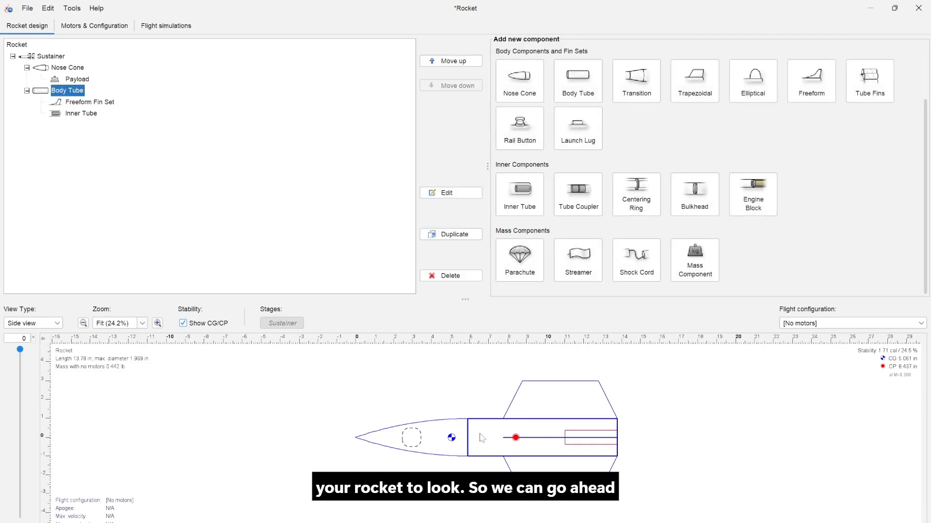
{"action": "left_click", "coordinate": [464, 194]}
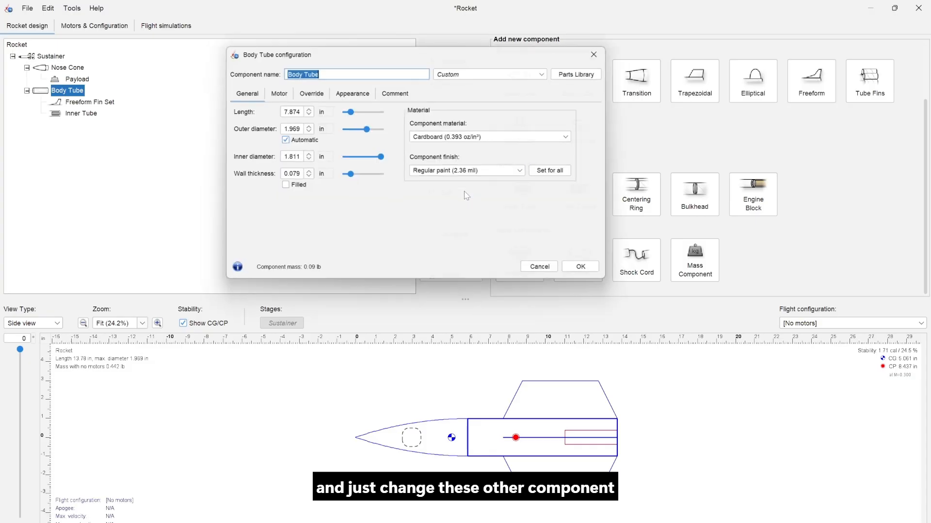
{"action": "type", "text": "14"}
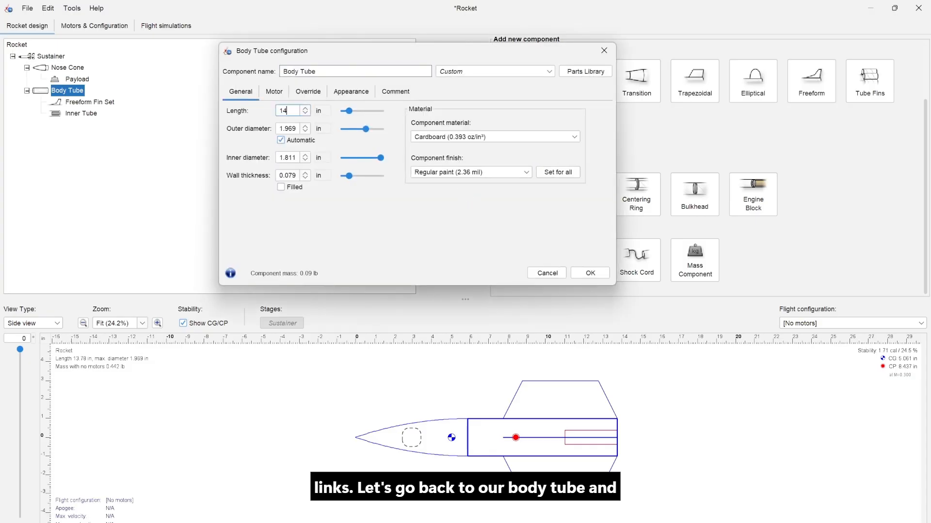
{"action": "key", "text": "Return"}
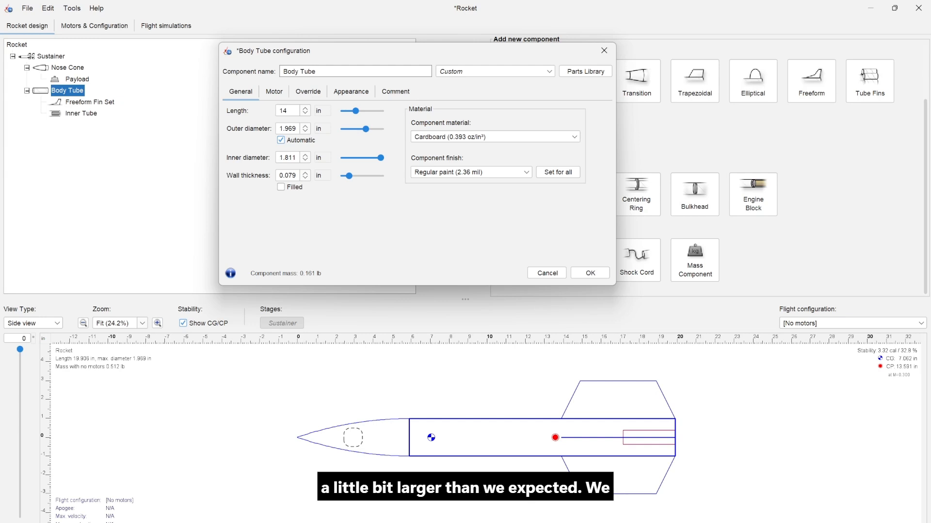
Set the body tube's outer diameter to 3.1 in and its wall thickness to 0.1 in.
{"action": "left_click", "coordinate": [300, 124]}
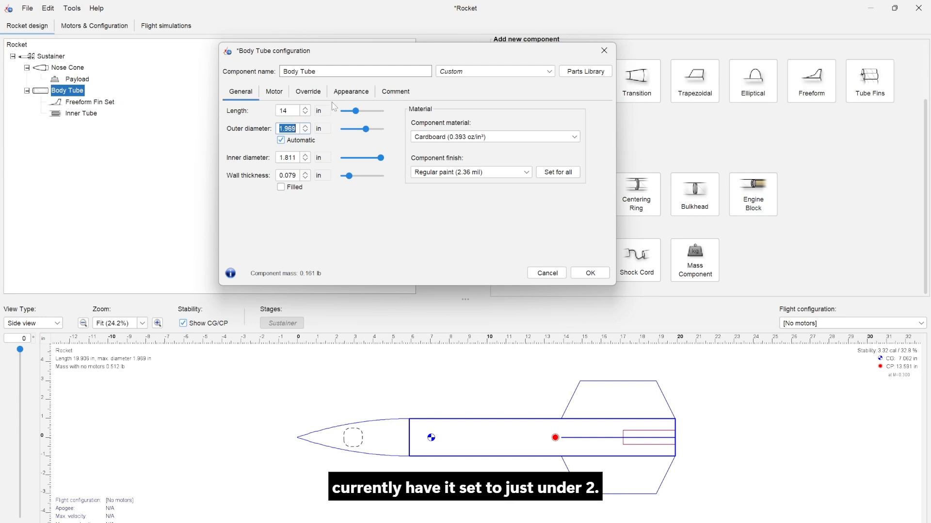
{"action": "type", "text": "3.1"}
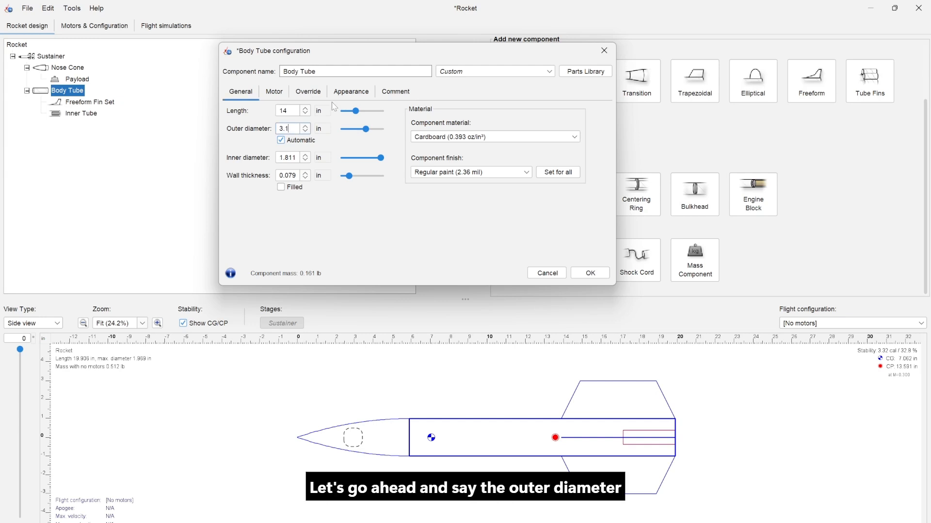
{"action": "key", "text": "Return"}
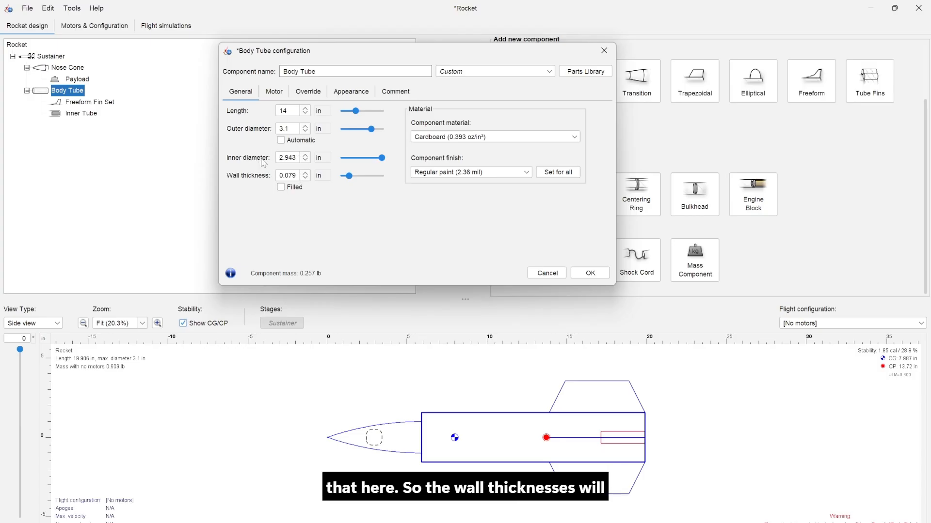
{"action": "left_click", "coordinate": [288, 175]}
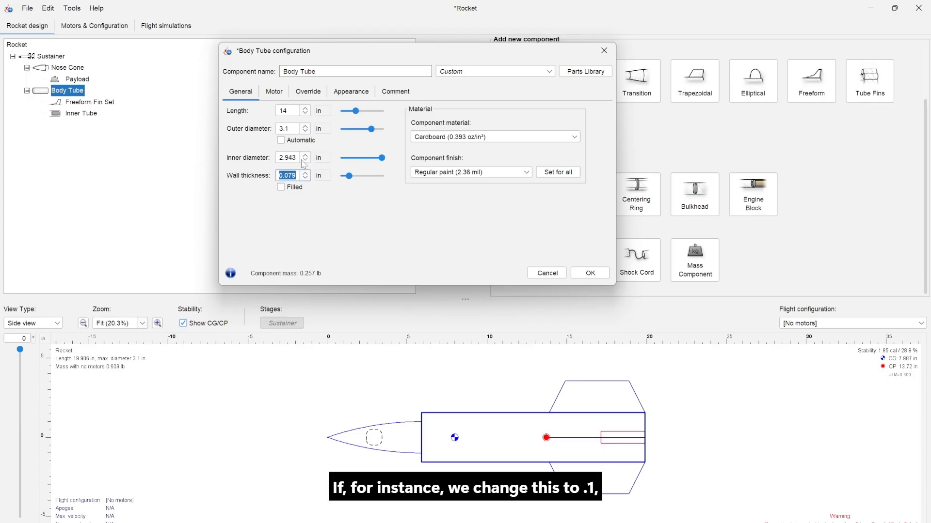
{"action": "type", "text": ".1"}
{"action": "key", "text": "Return"}
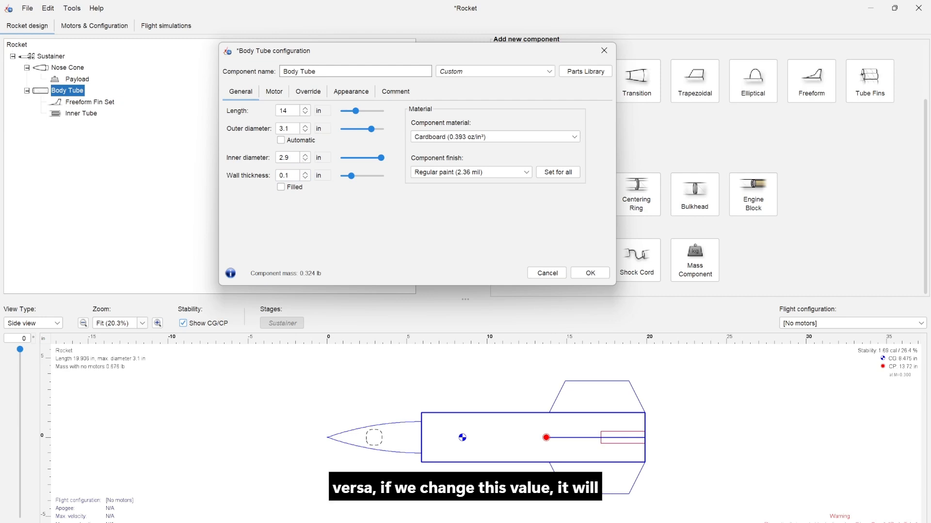
Try an inner diameter of 1.9 in on the body tube, and restore the wall thickness to 0.1 in.
{"action": "left_click", "coordinate": [305, 161]}
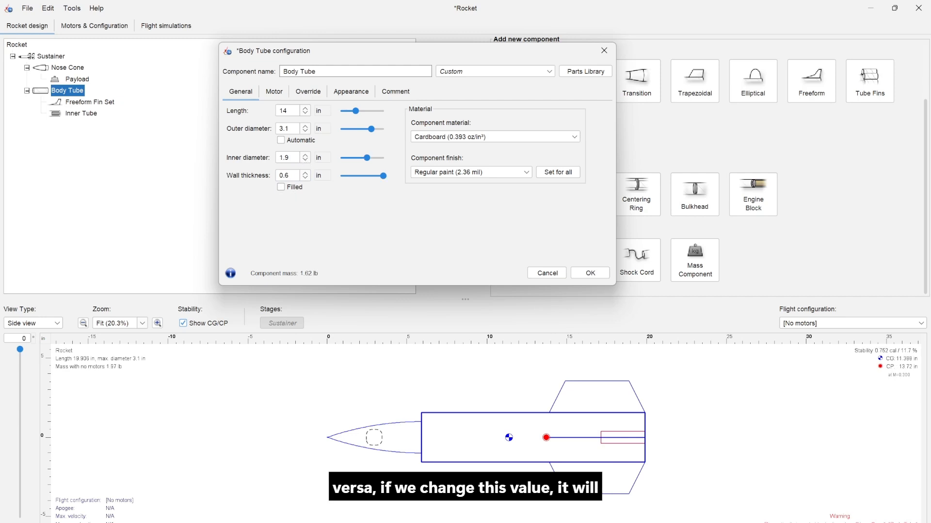
{"action": "left_click", "coordinate": [287, 175]}
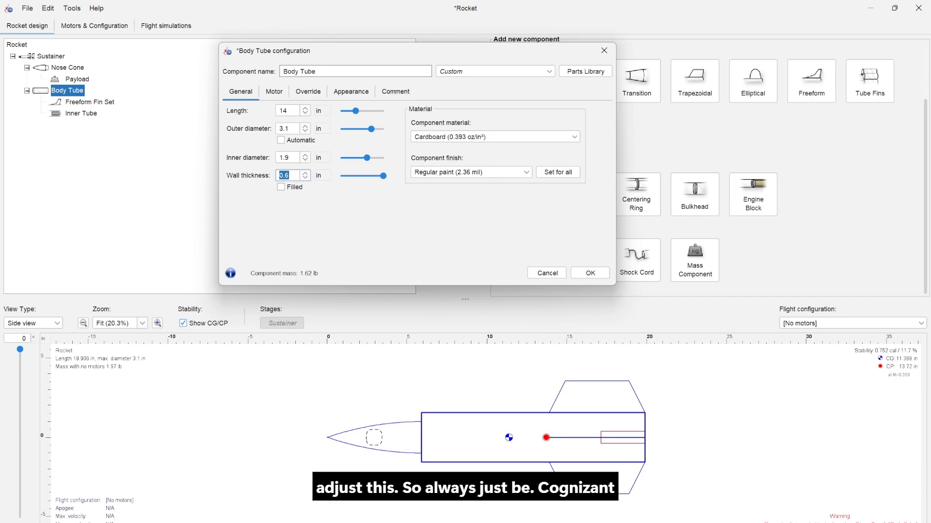
{"action": "type", "text": "0.1"}
{"action": "key", "text": "Return"}
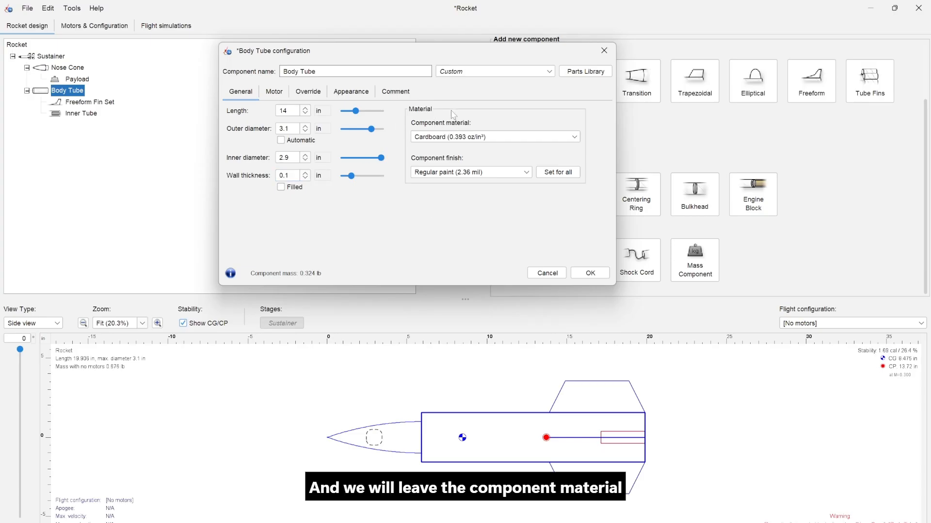
Accept the body tube's configuration, and set the nose cone's base diameter to 3.1 in.
{"action": "left_click", "coordinate": [582, 273]}
{"action": "left_click", "coordinate": [417, 445]}
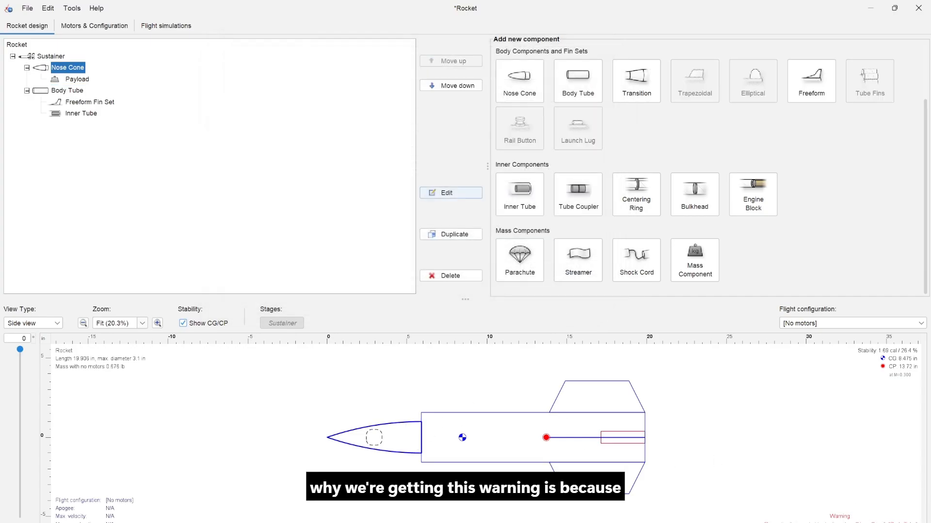
{"action": "left_click", "coordinate": [426, 194]}
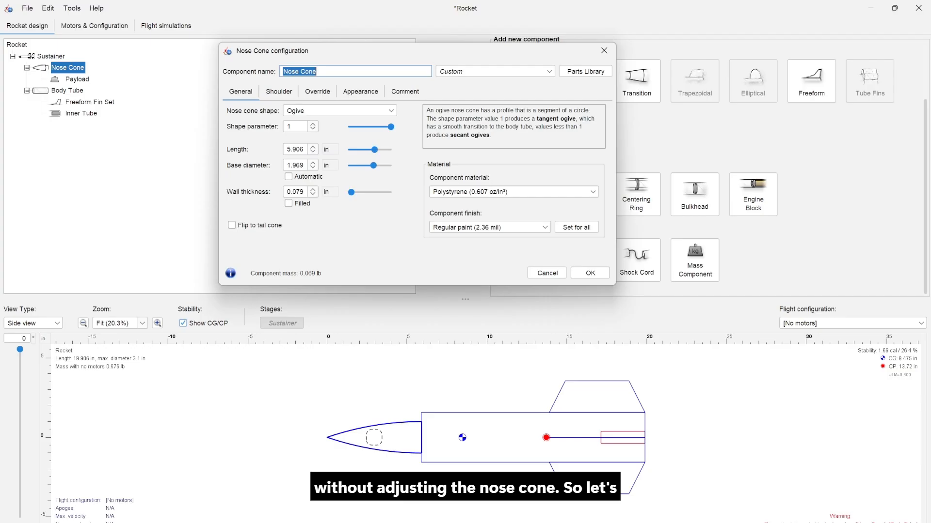
{"action": "double_click", "coordinate": [295, 165]}
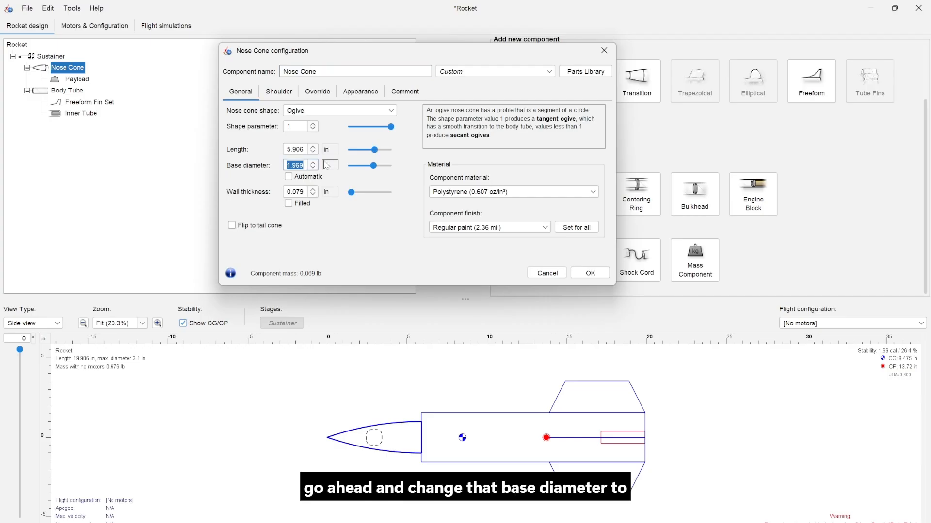
{"action": "type", "text": "3.1"}
Set the nose cone's wall thickness to 0.1 in and its length to 8 in, and accept its configuration.
{"action": "double_click", "coordinate": [295, 192]}
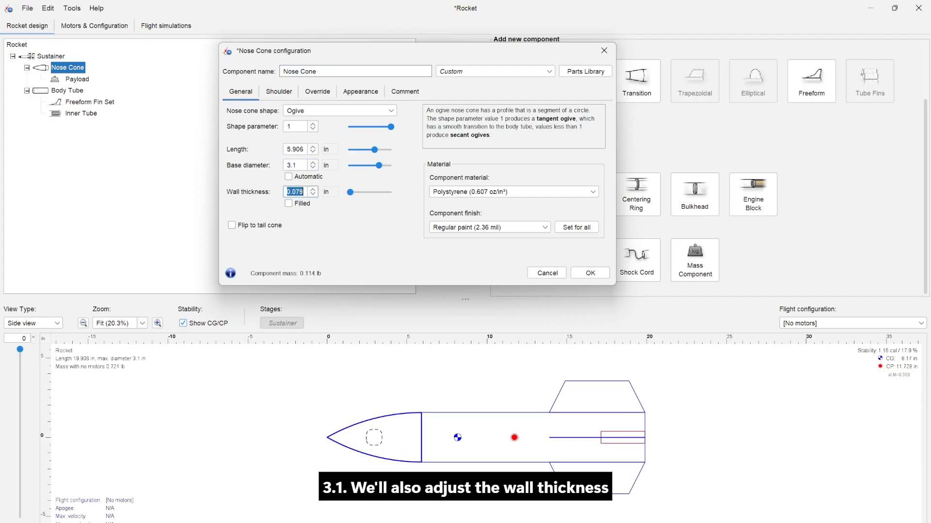
{"action": "key", "text": "BackSpace"}
{"action": "type", "text": "0.1"}
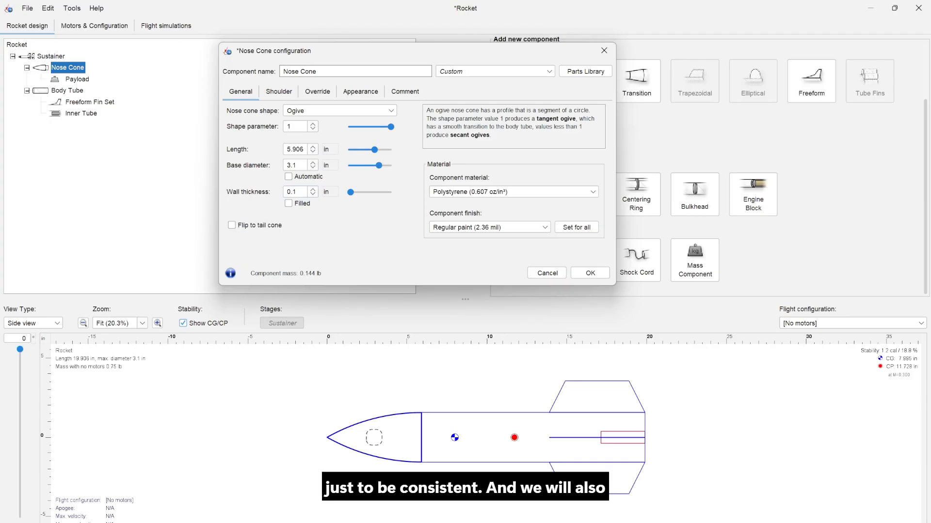
{"action": "double_click", "coordinate": [294, 149]}
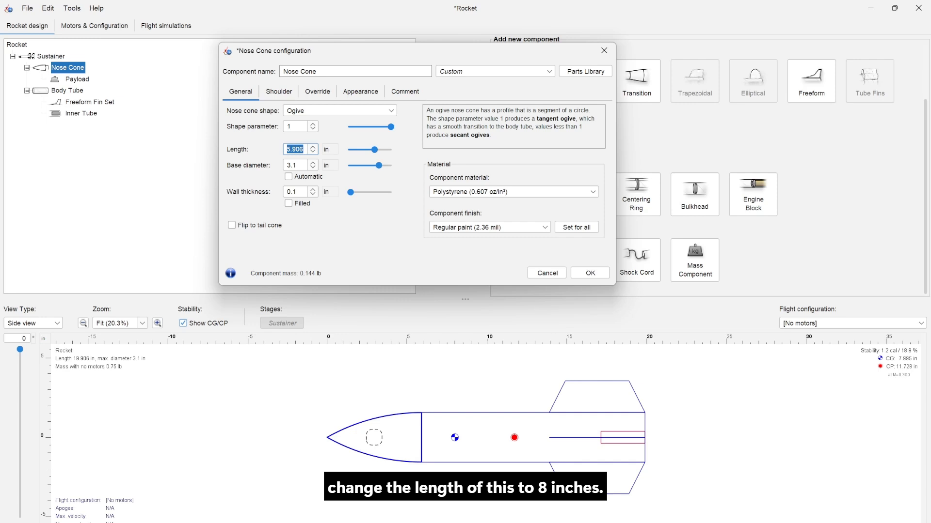
{"action": "type", "text": "8"}
{"action": "left_click", "coordinate": [590, 273]}
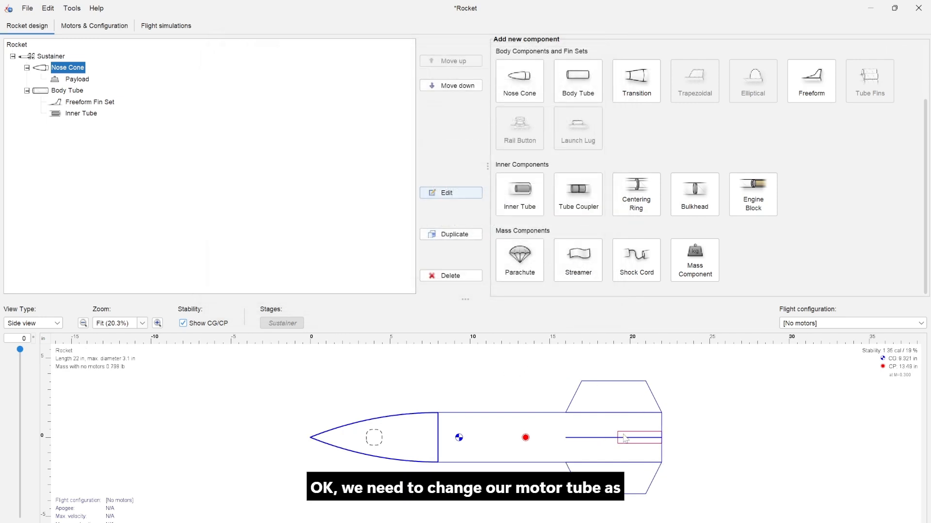
Open the inner tube's configuration and set its outer diameter to 29 mm, using millimetres as the unit.
{"action": "left_click", "coordinate": [625, 439]}
{"action": "left_click", "coordinate": [460, 193]}
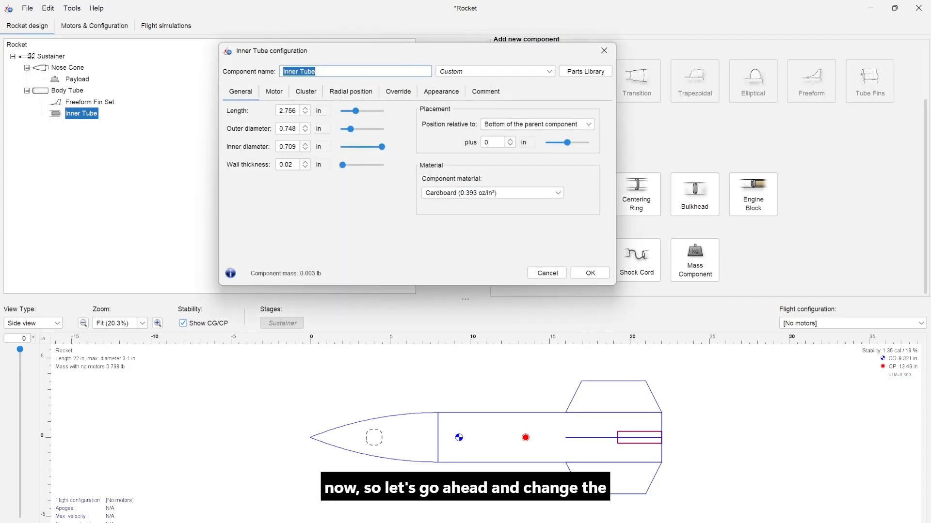
{"action": "left_click", "coordinate": [288, 129]}
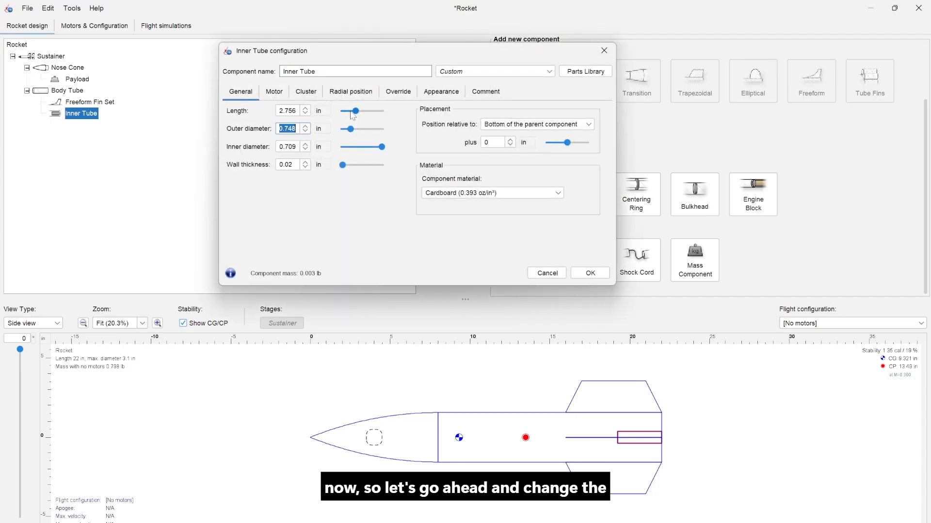
{"action": "left_click", "coordinate": [321, 129]}
{"action": "left_click", "coordinate": [323, 141]}
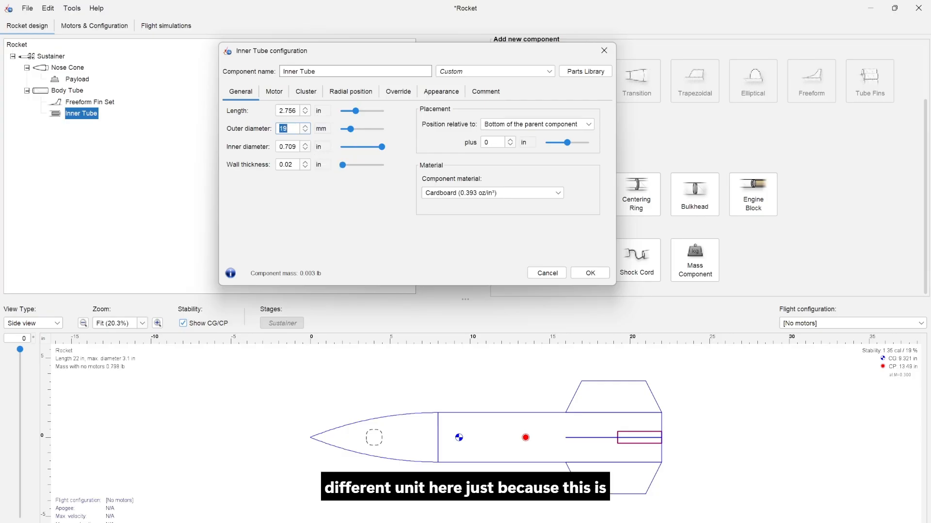
{"action": "type", "text": "29"}
{"action": "key", "text": "Return"}
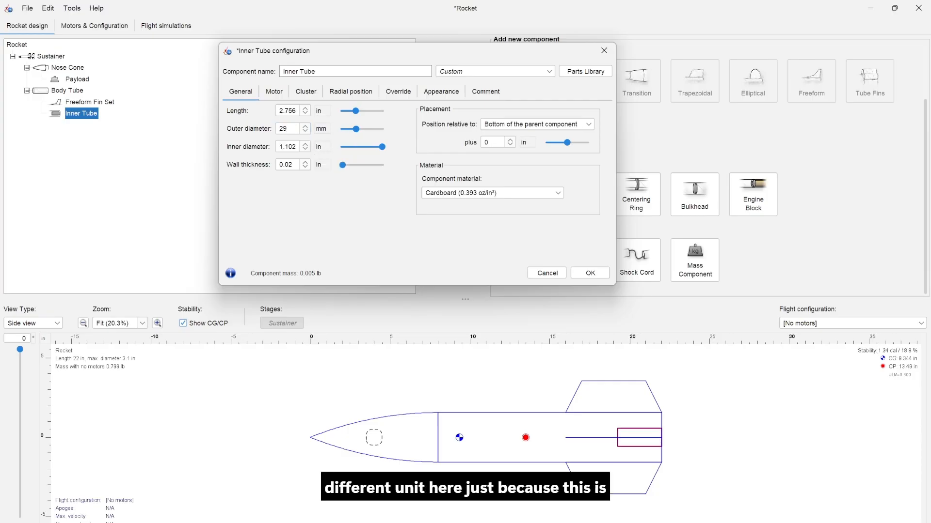
Switch the inner tube's inner diameter unit to millimetres, set its length to 6 in, and accept its configuration.
{"action": "left_click", "coordinate": [321, 146]}
{"action": "left_click", "coordinate": [339, 160]}
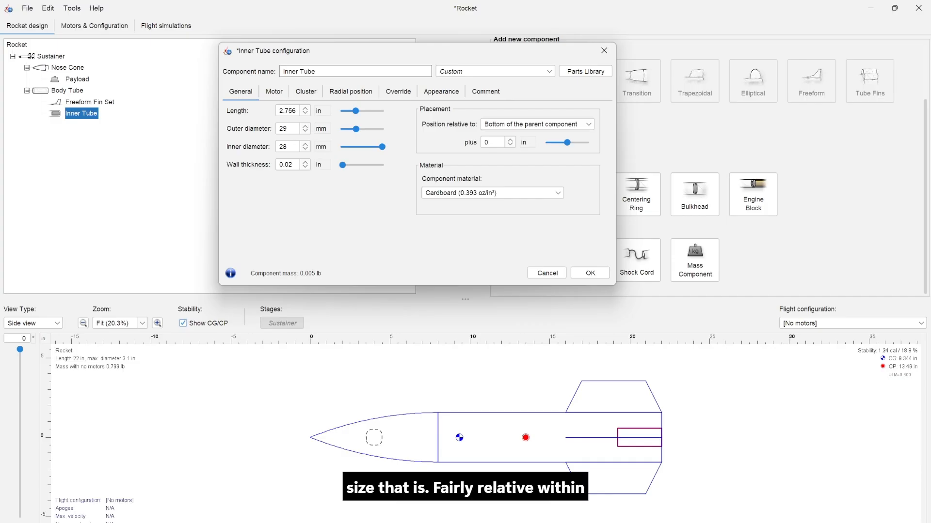
{"action": "left_click_drag", "start_coordinate": [292, 111], "coordinate": [278, 111]}
{"action": "type", "text": "6"}
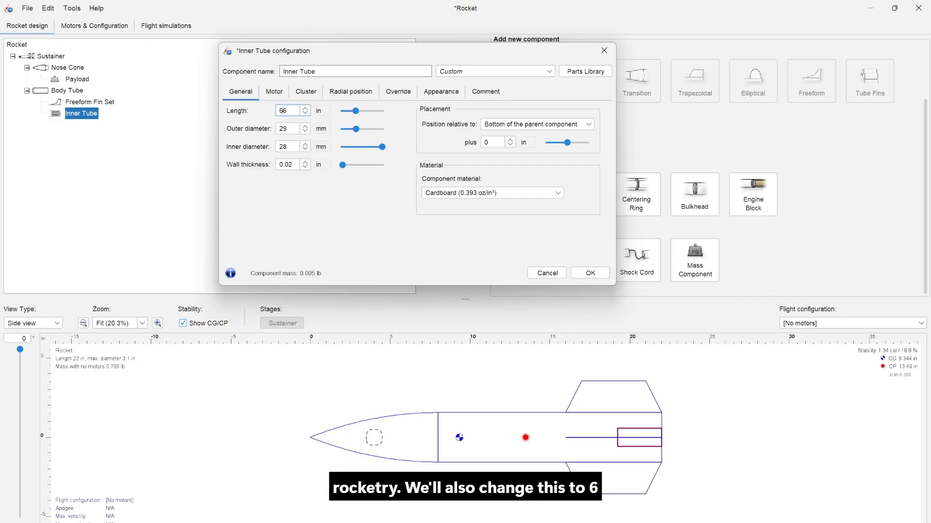
{"action": "key", "text": "Return"}
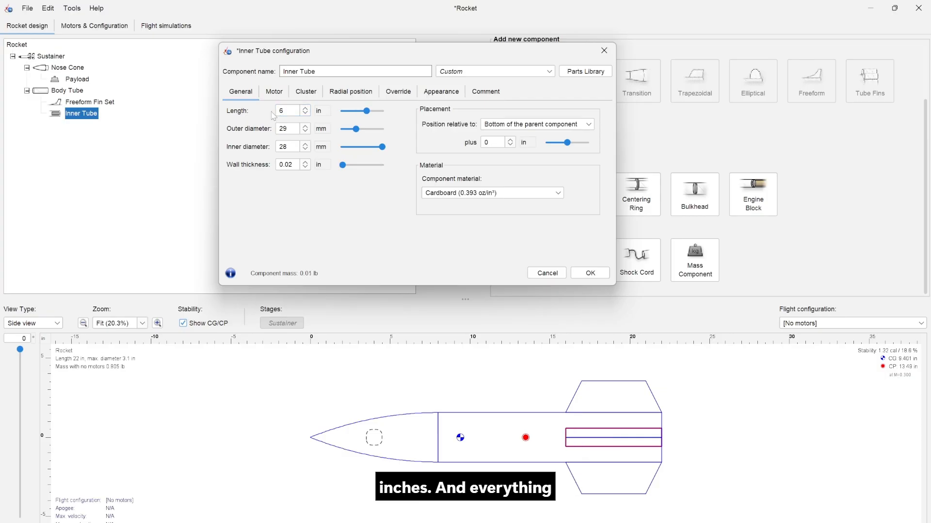
{"action": "left_click", "coordinate": [590, 273]}
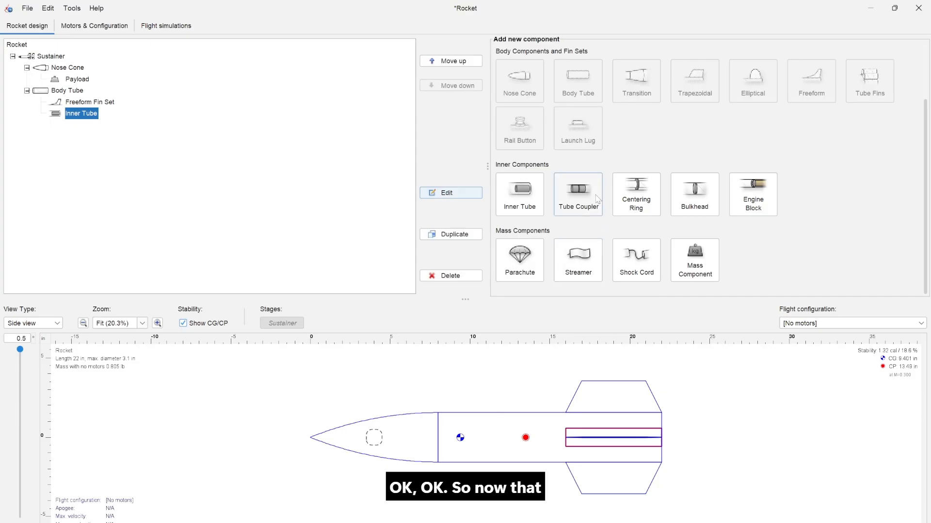
{"action": "left_click", "coordinate": [512, 427]}
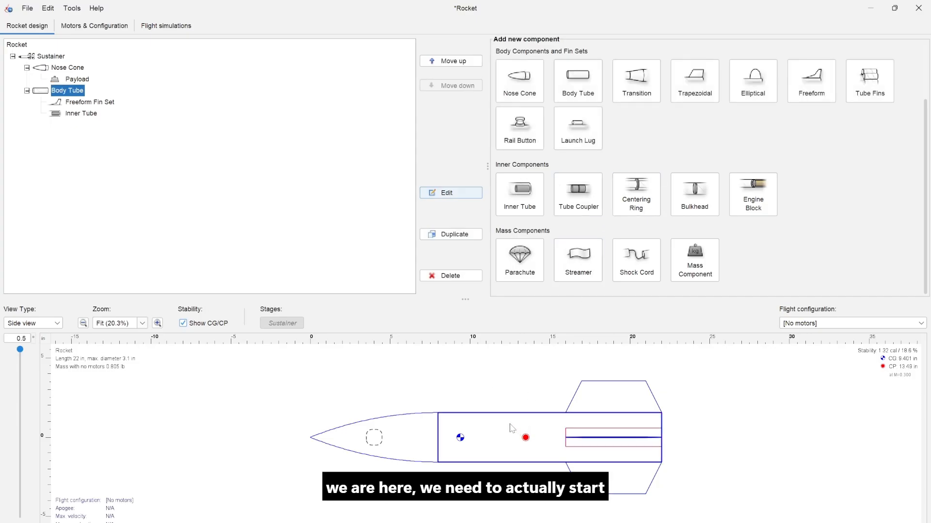
{"action": "left_click", "coordinate": [538, 387]}
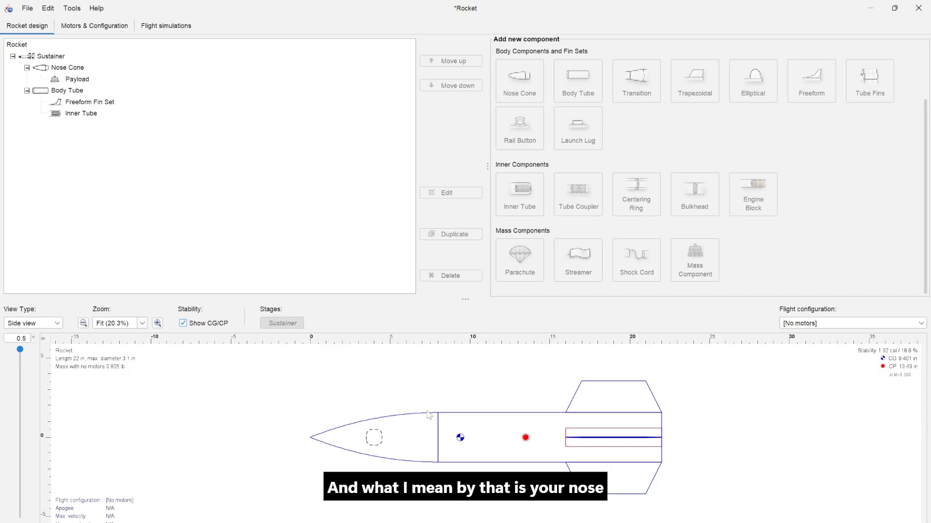
Give the nose cone a shoulder with a diameter of 2.9 in and a length of 4 in, and accept it.
{"action": "left_click", "coordinate": [422, 425]}
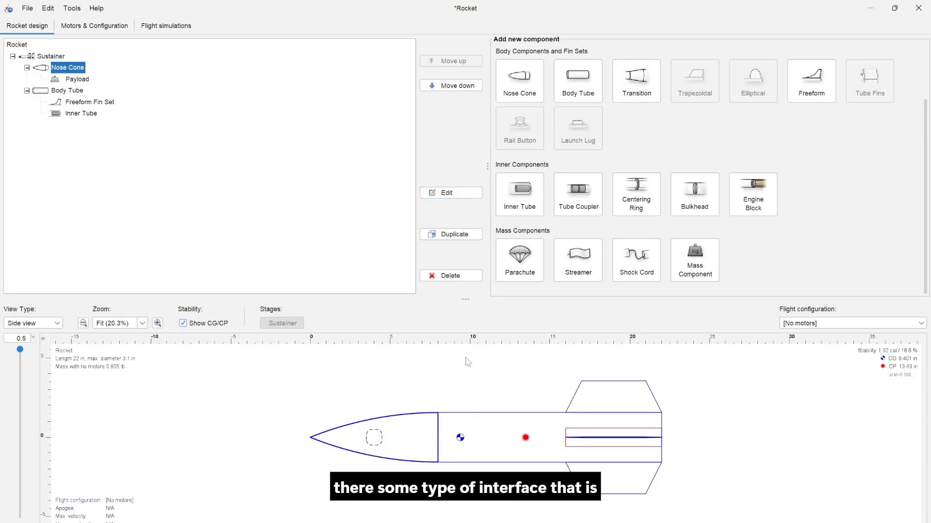
{"action": "left_click", "coordinate": [468, 197]}
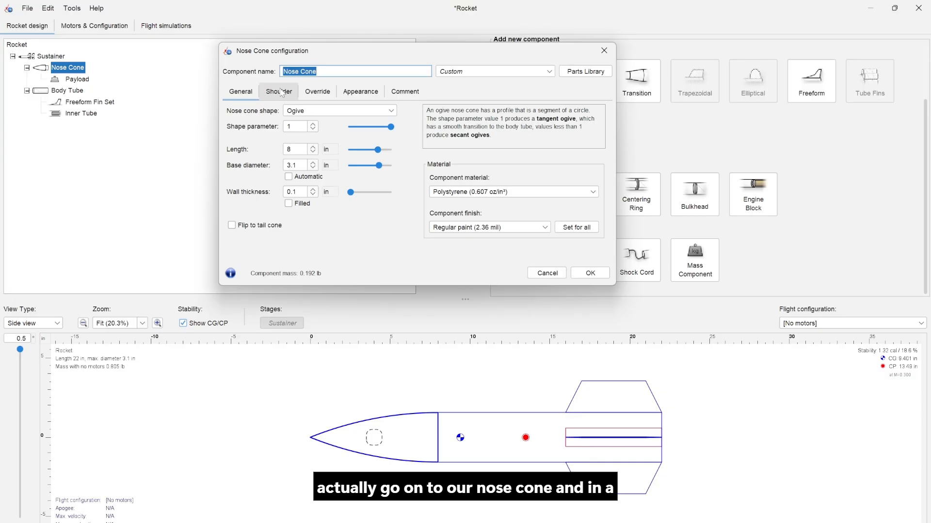
{"action": "left_click", "coordinate": [280, 93]}
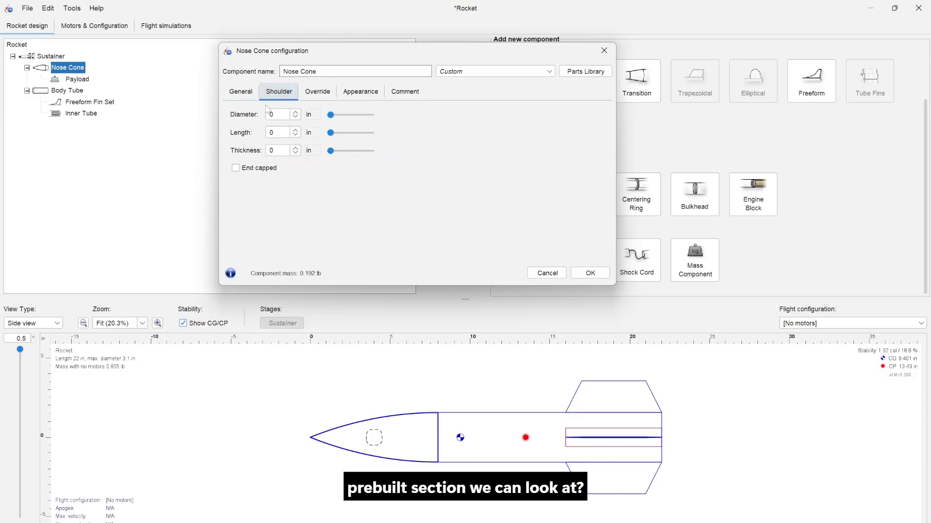
{"action": "left_click", "coordinate": [278, 113]}
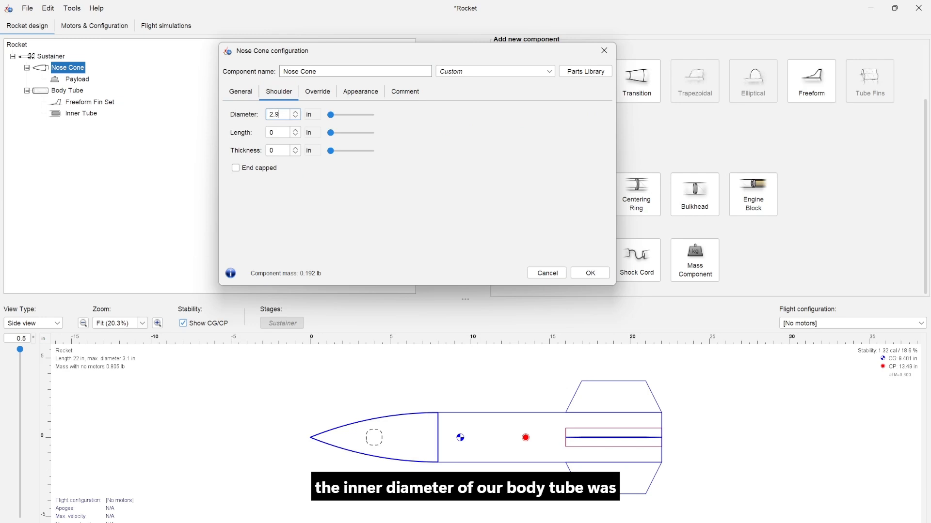
{"action": "key", "text": "Tab"}
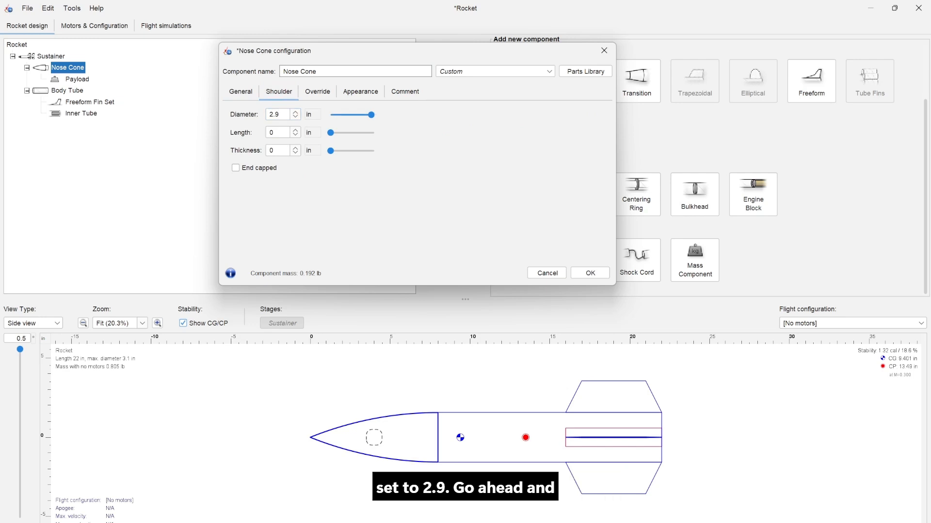
{"action": "key", "text": "Tab"}
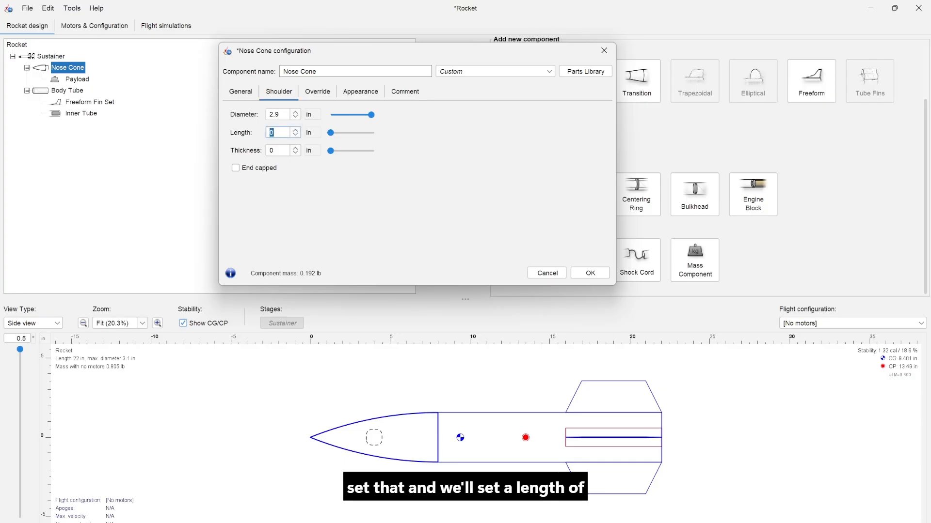
{"action": "type", "text": "4"}
{"action": "key", "text": "Tab"}
{"action": "left_click", "coordinate": [591, 275]}
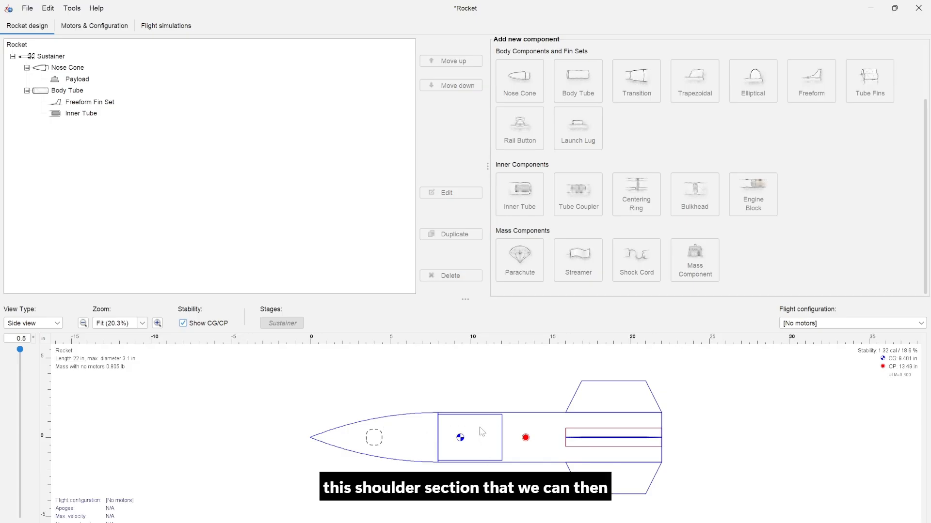
{"action": "left_click", "coordinate": [428, 418]}
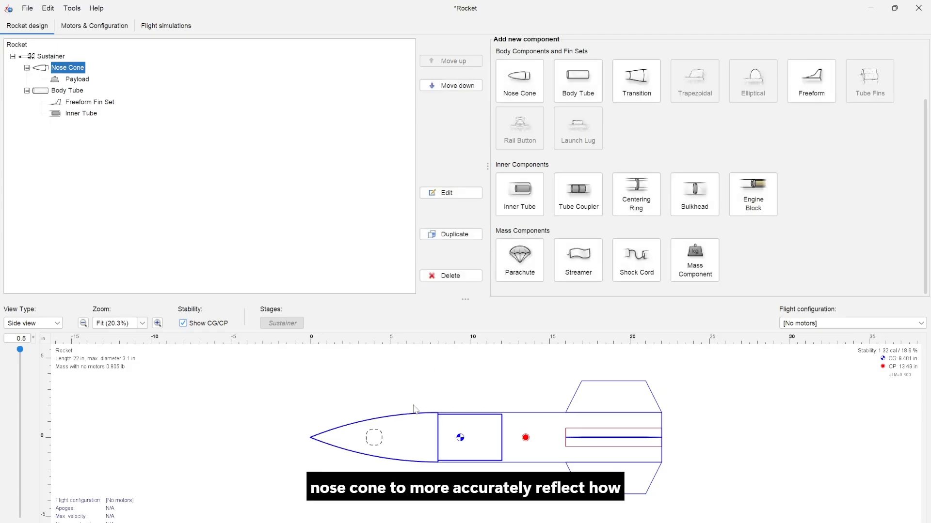
{"action": "left_click", "coordinate": [471, 398]}
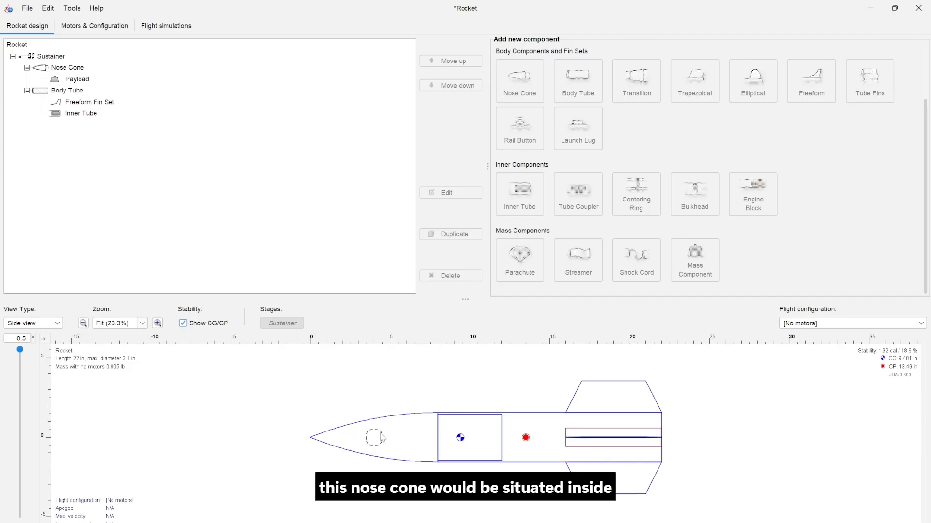
Add a second body tube and move it between the nose cone and the original body tube.
{"action": "left_click", "coordinate": [537, 433]}
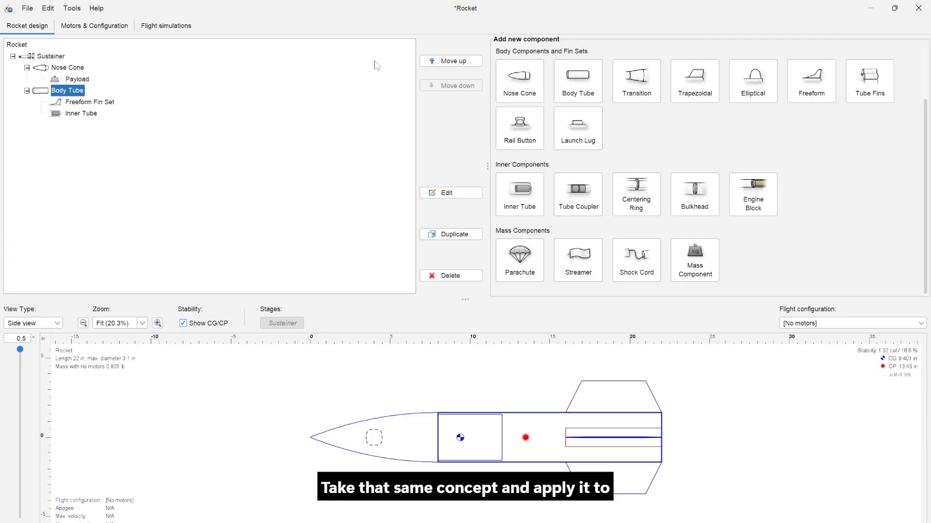
{"action": "left_click", "coordinate": [584, 90]}
{"action": "left_click", "coordinate": [607, 55]}
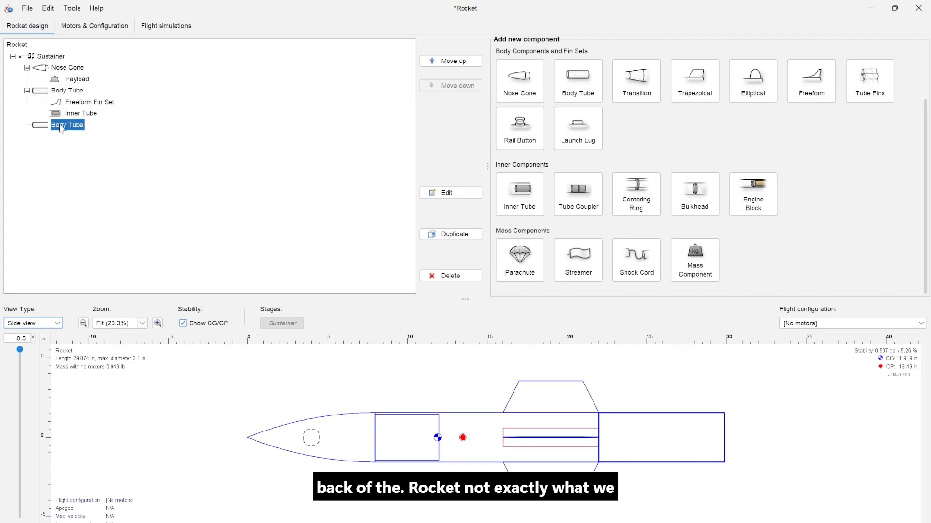
{"action": "mouse_move", "coordinate": [59, 127]}
{"action": "left_mouse_down"}
{"action": "mouse_move", "coordinate": [59, 164]}
{"action": "mouse_move", "coordinate": [168, 138]}
{"action": "mouse_move", "coordinate": [119, 77]}
{"action": "mouse_move", "coordinate": [50, 82]}
{"action": "mouse_move", "coordinate": [65, 130]}
{"action": "mouse_move", "coordinate": [61, 89]}
{"action": "left_mouse_up"}
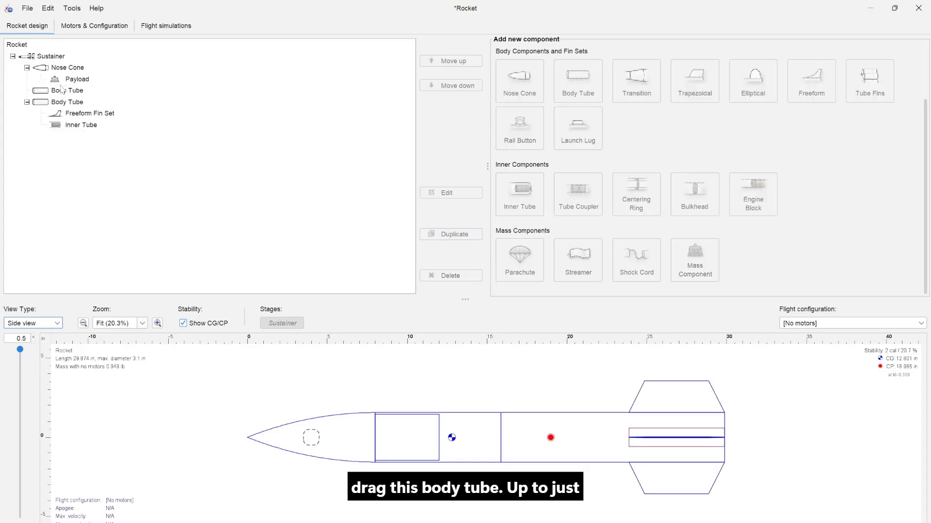
Open the forward body tube's configuration and set its length to 12 in.
{"action": "left_click", "coordinate": [482, 420]}
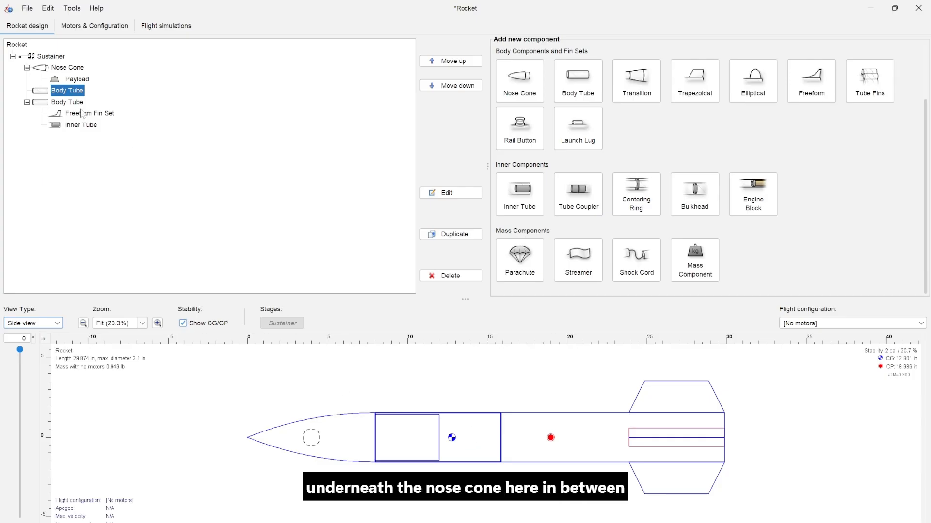
{"action": "left_click", "coordinate": [447, 193]}
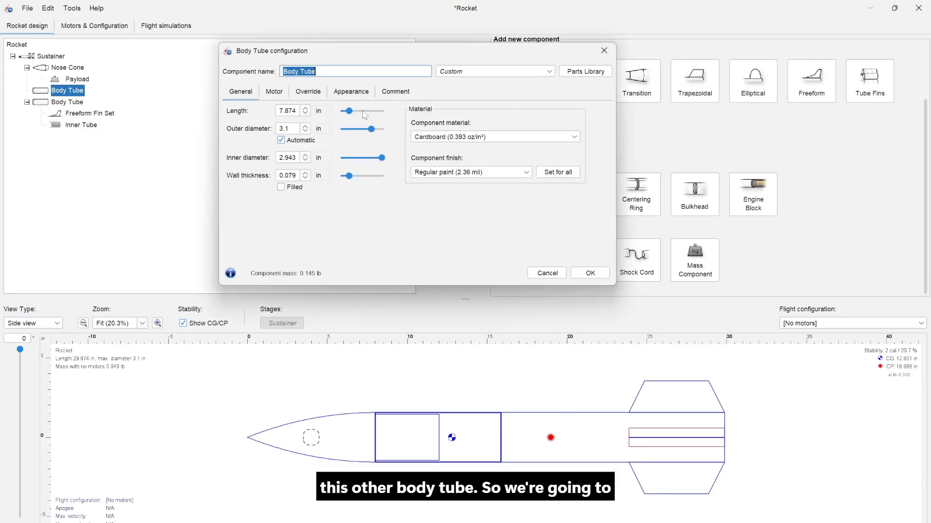
{"action": "left_click", "coordinate": [287, 111]}
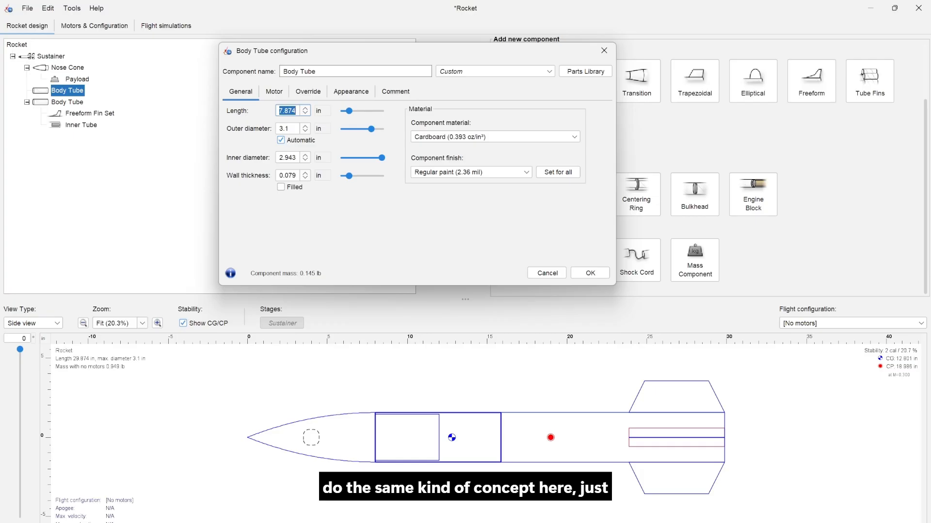
{"action": "type", "text": "8"}
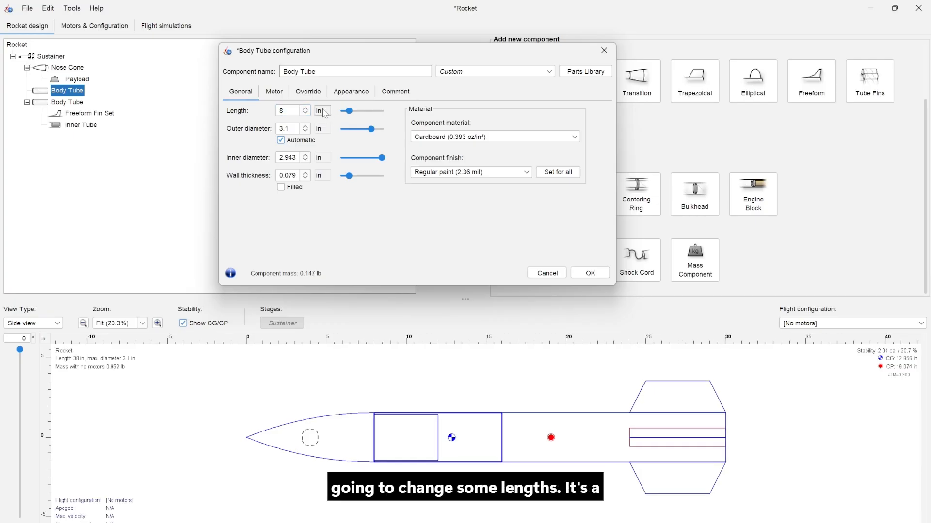
{"action": "type", "text": "12"}
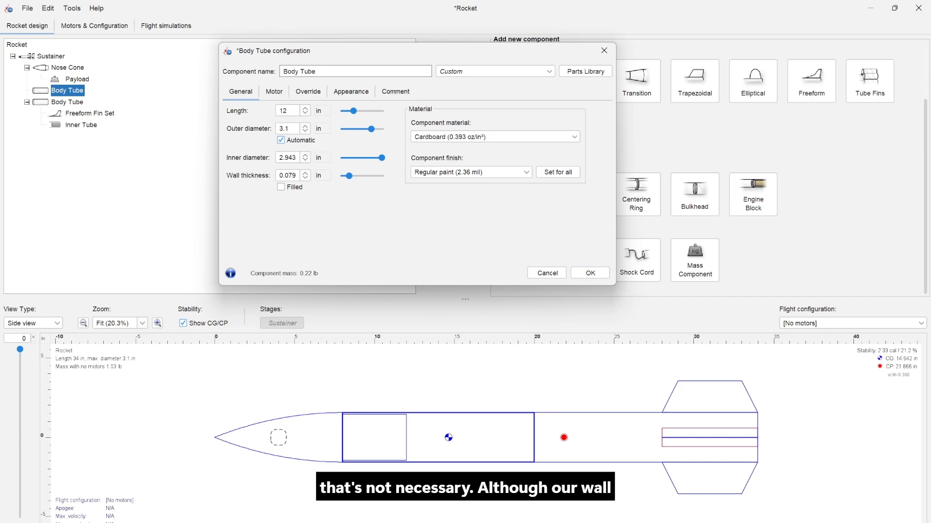
Set the forward body tube's wall thickness to 0.1 in and accept its configuration.
{"action": "left_click", "coordinate": [290, 175]}
{"action": "type", "text": "1"}
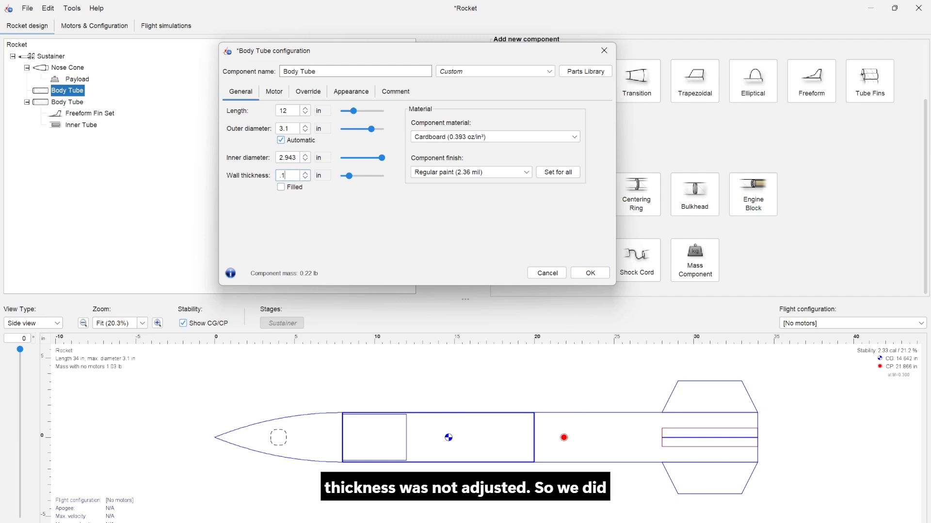
{"action": "key", "text": "Return"}
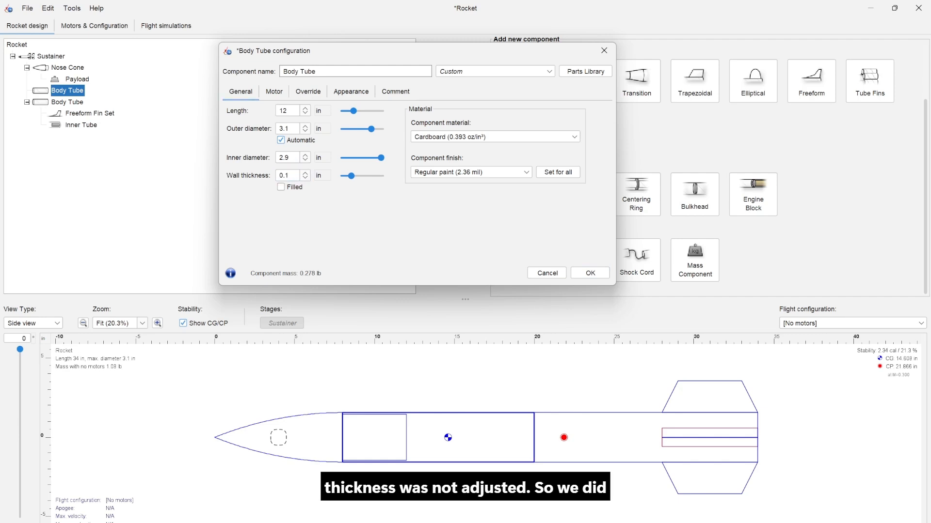
{"action": "left_click", "coordinate": [591, 273]}
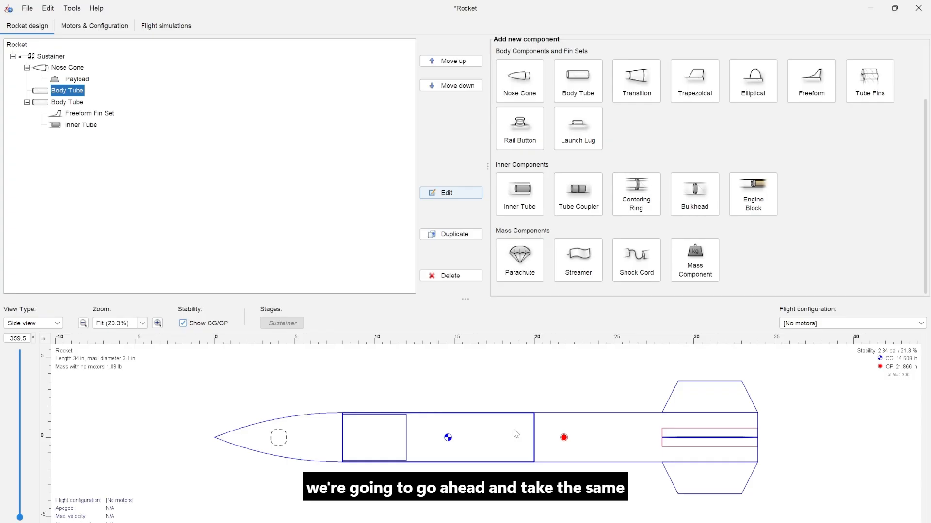
Add a custom tube coupler to the forward body tube, without a preset, and offset it 1 in from the bottom of its parent.
{"action": "left_click", "coordinate": [574, 203]}
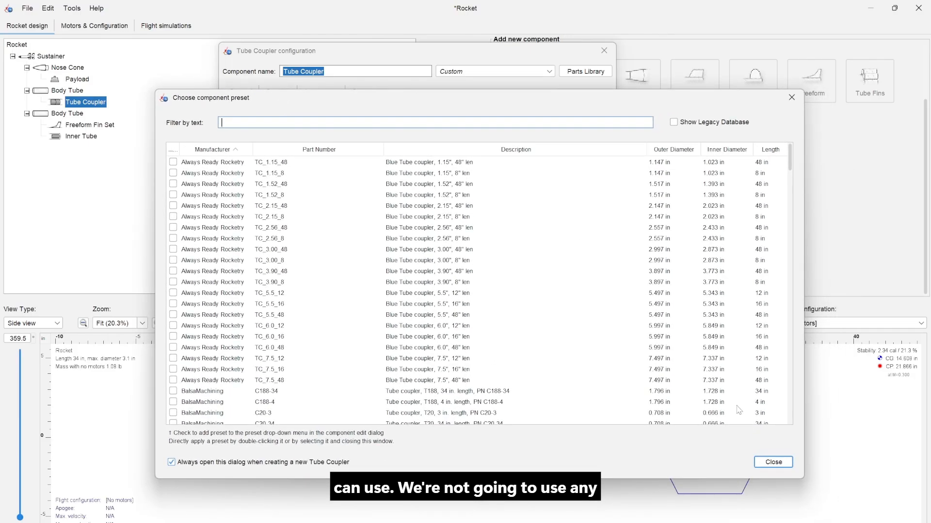
{"action": "left_click", "coordinate": [774, 463]}
{"action": "left_click_drag", "start_coordinate": [436, 53], "coordinate": [454, 134]}
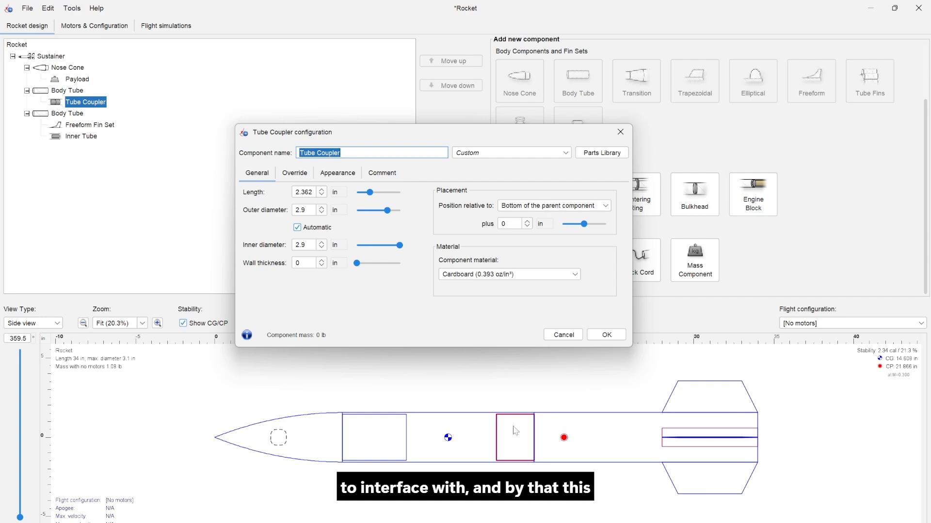
{"action": "left_click", "coordinate": [528, 223]}
{"action": "left_click", "coordinate": [528, 223]}
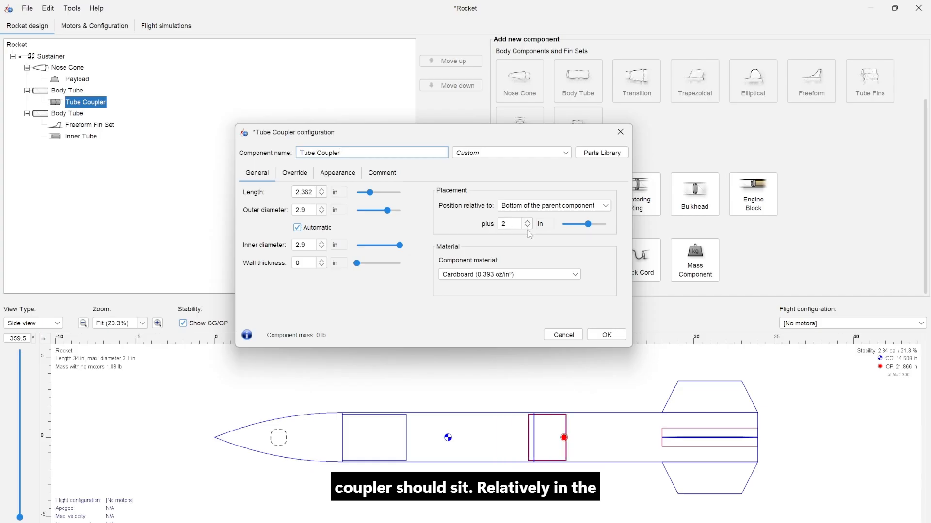
{"action": "left_click", "coordinate": [527, 227]}
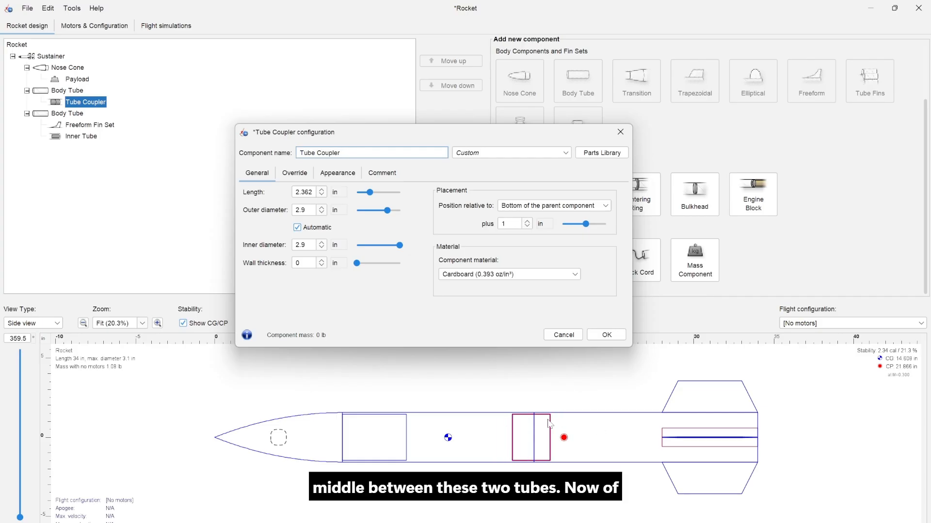
Set the tube coupler's length to 4 in and its offset from the parent's bottom to 2 in, and accept it.
{"action": "double_click", "coordinate": [304, 192]}
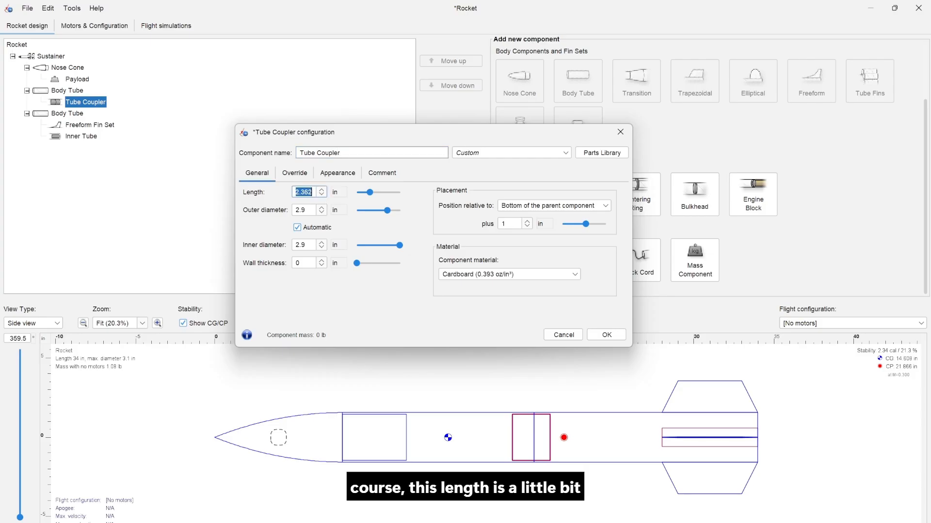
{"action": "type", "text": "4"}
{"action": "key", "text": "Return"}
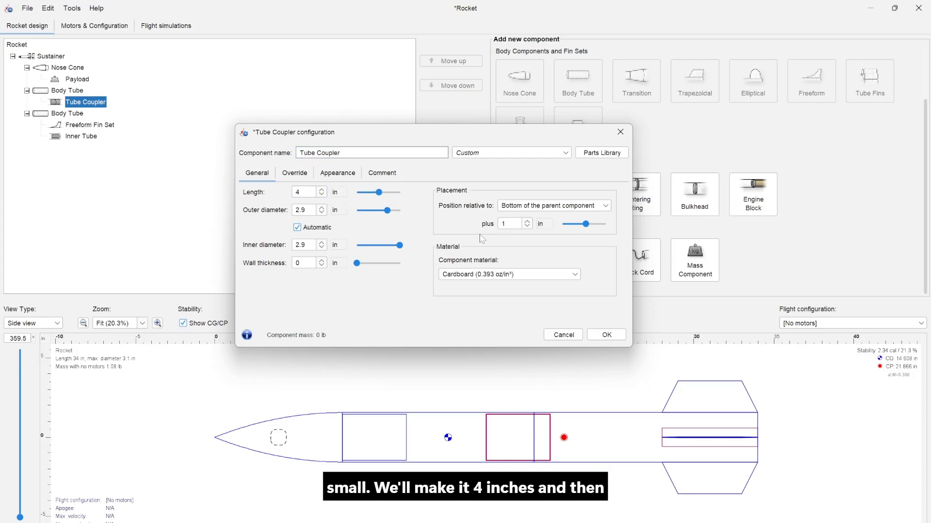
{"action": "left_click", "coordinate": [503, 223]}
{"action": "type", "text": "2"}
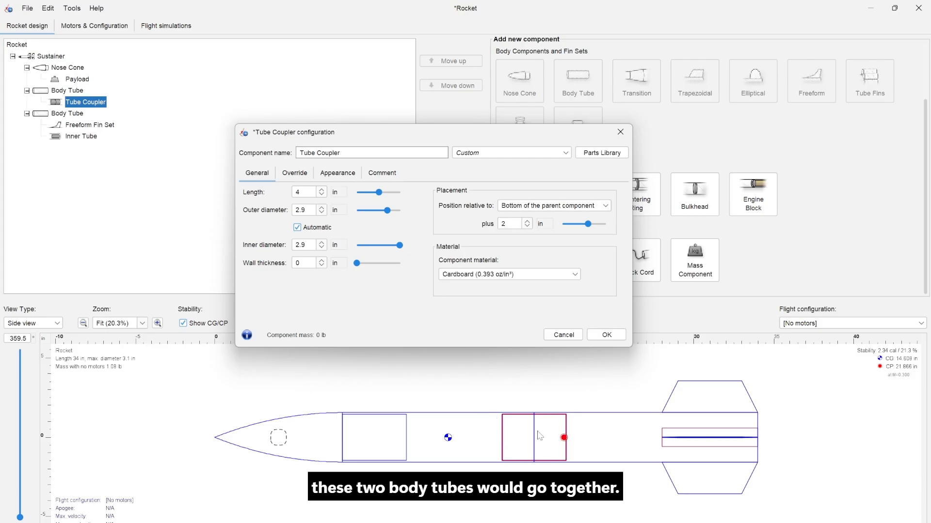
{"action": "left_click", "coordinate": [607, 337]}
Examine how the tube coupler sits across the joint between the forward and aft body tubes.
{"action": "double_click", "coordinate": [506, 427]}
{"action": "left_click", "coordinate": [493, 389]}
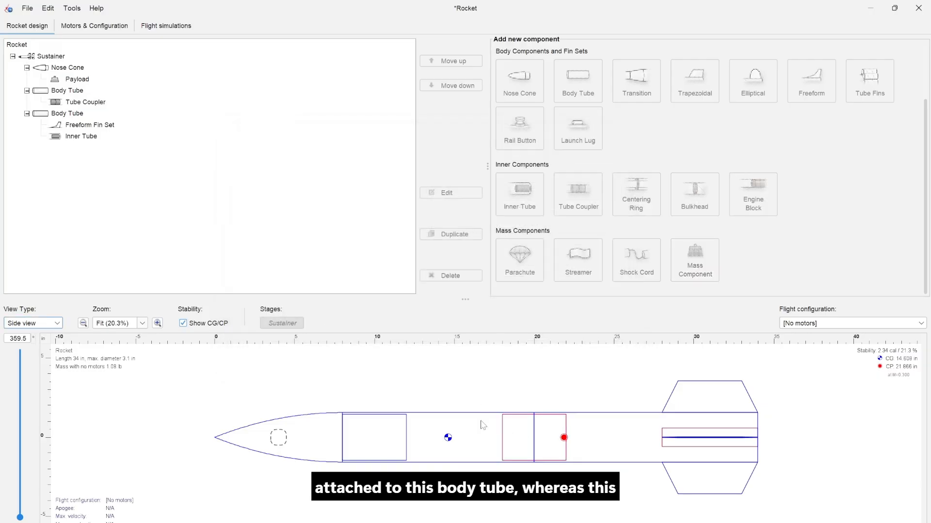
{"action": "left_click", "coordinate": [482, 426]}
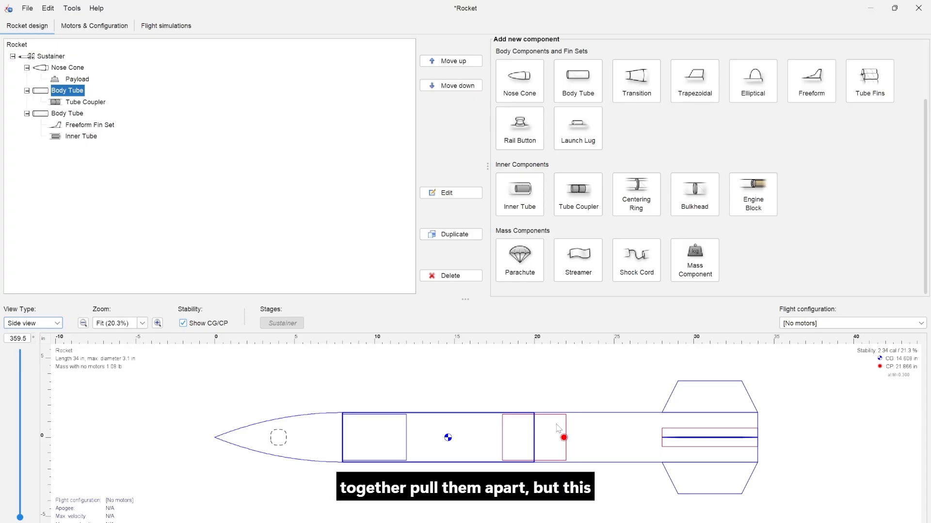
{"action": "left_click", "coordinate": [549, 441]}
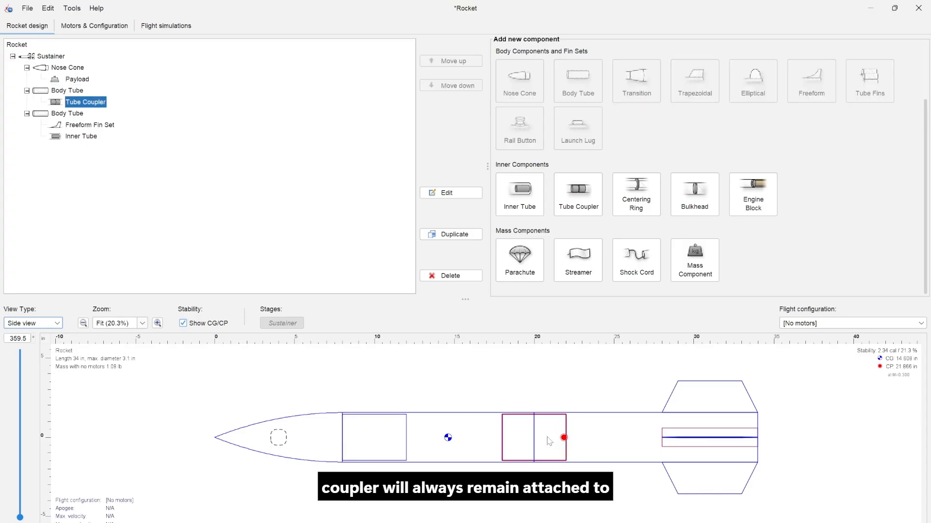
{"action": "left_click", "coordinate": [475, 426]}
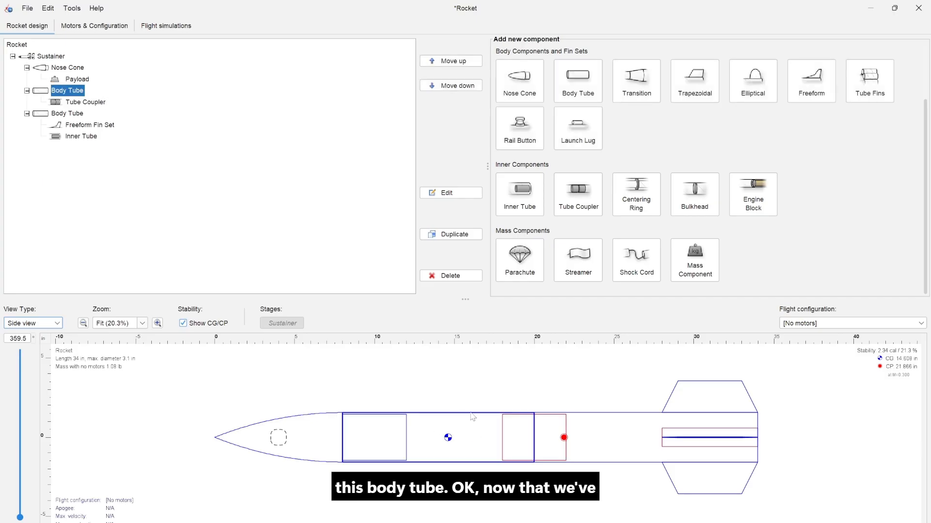
{"action": "left_click", "coordinate": [469, 398]}
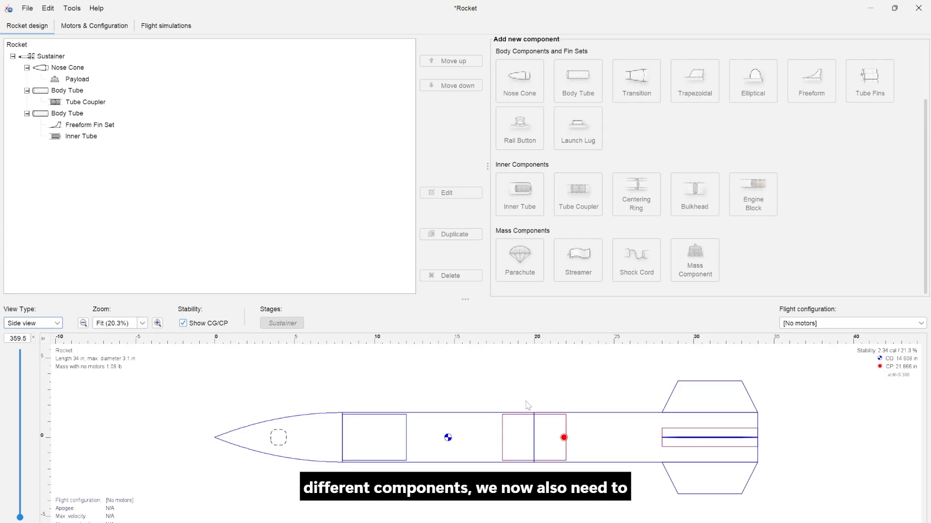
{"action": "left_click", "coordinate": [322, 431]}
{"action": "left_click", "coordinate": [432, 423]}
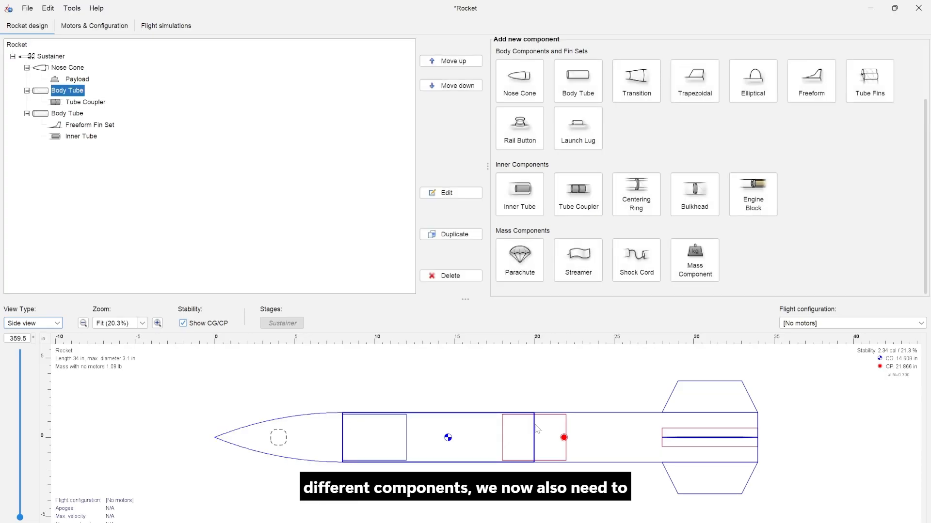
{"action": "left_click", "coordinate": [535, 426]}
{"action": "left_click", "coordinate": [541, 386]}
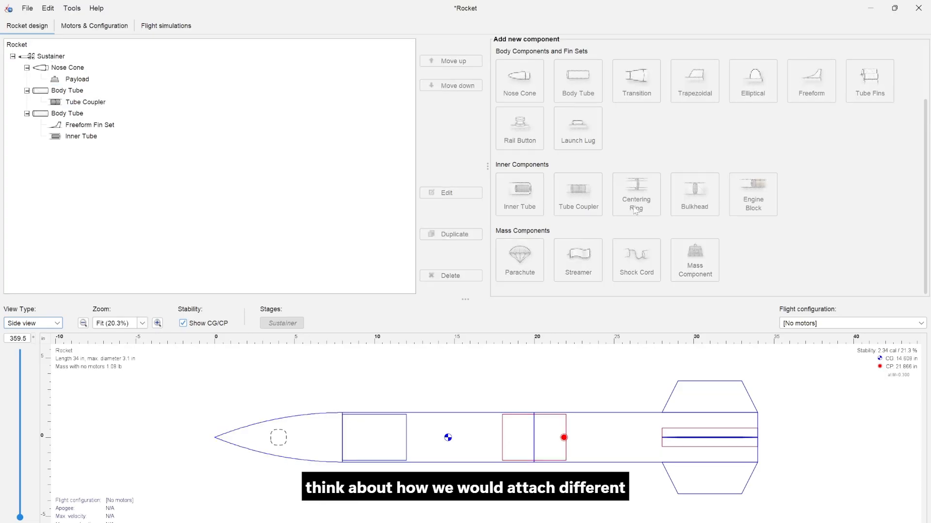
Add a centering ring to the aft body tube and set its thickness to 0.1 in.
{"action": "scroll", "coordinate": [665, 220], "scroll_direction": "up", "scroll_amount": 1}
{"action": "scroll", "coordinate": [664, 218], "scroll_direction": "up", "scroll_amount": 1}
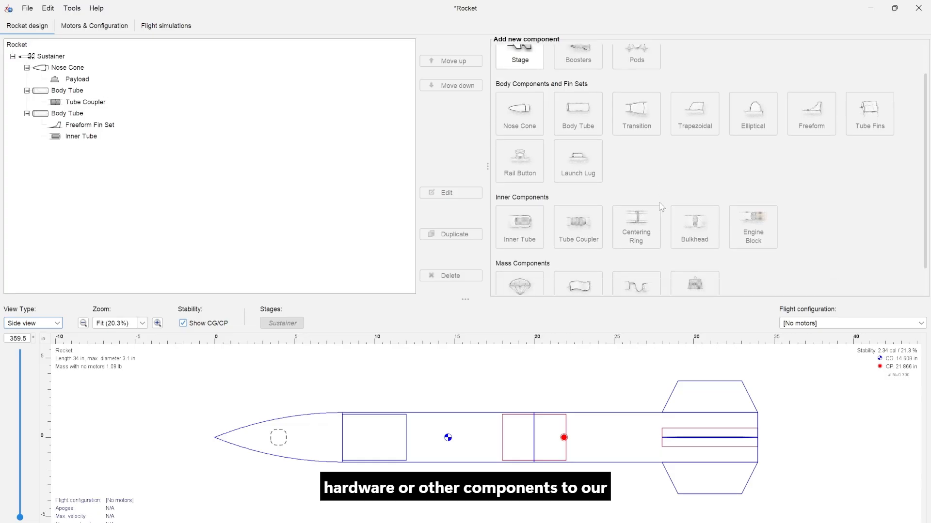
{"action": "scroll", "coordinate": [662, 205], "scroll_direction": "down", "scroll_amount": 1}
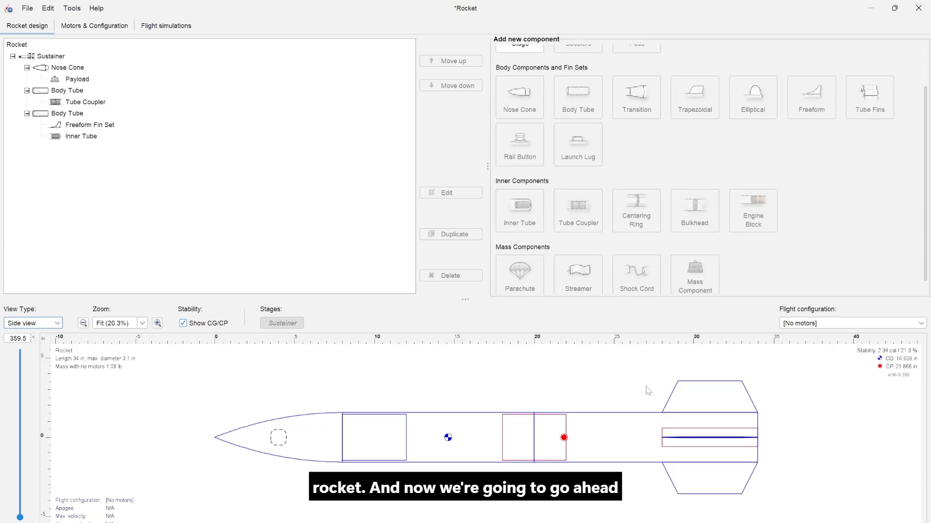
{"action": "left_click", "coordinate": [717, 404]}
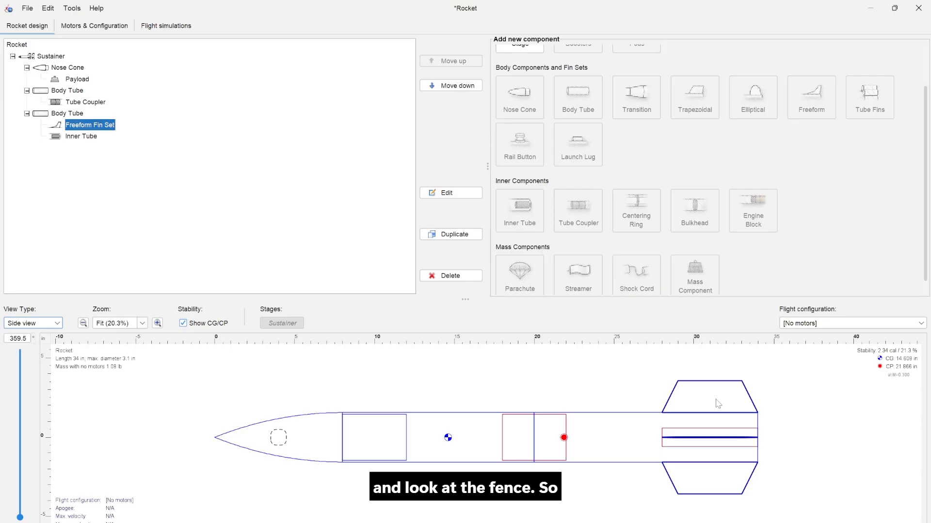
{"action": "left_click", "coordinate": [639, 421]}
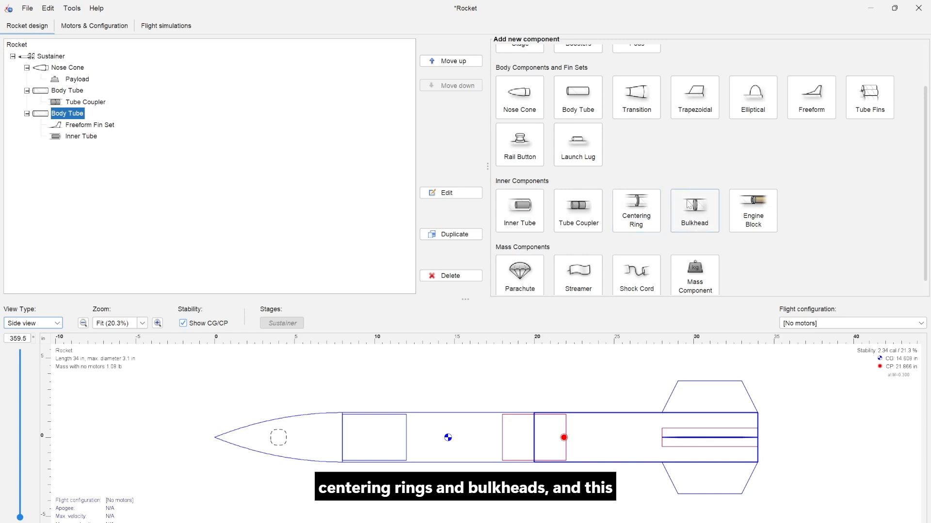
{"action": "left_click", "coordinate": [642, 219]}
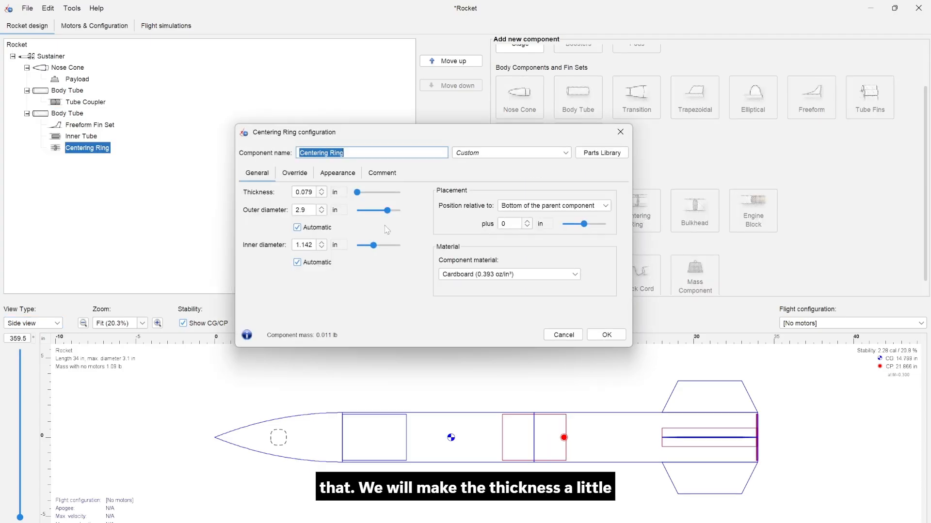
{"action": "key", "text": "Tab"}
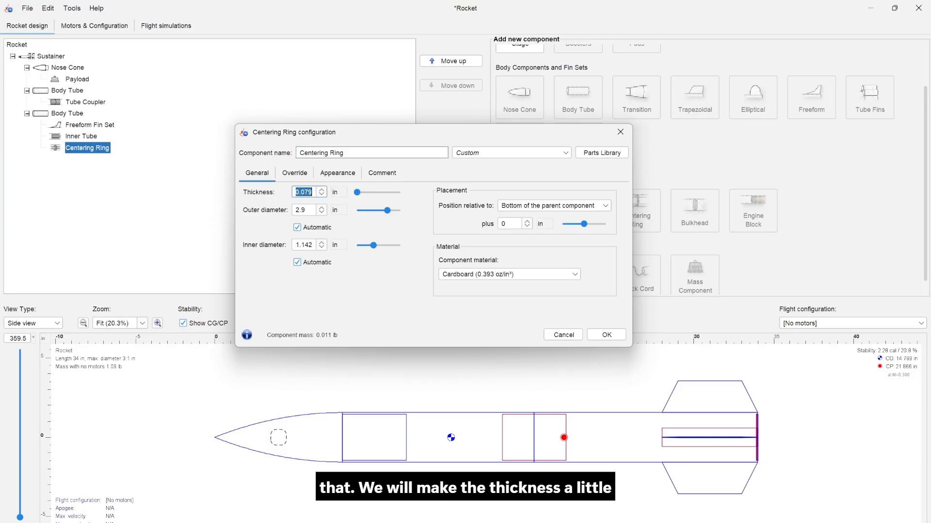
{"action": "type", "text": ".1"}
{"action": "key", "text": "Return"}
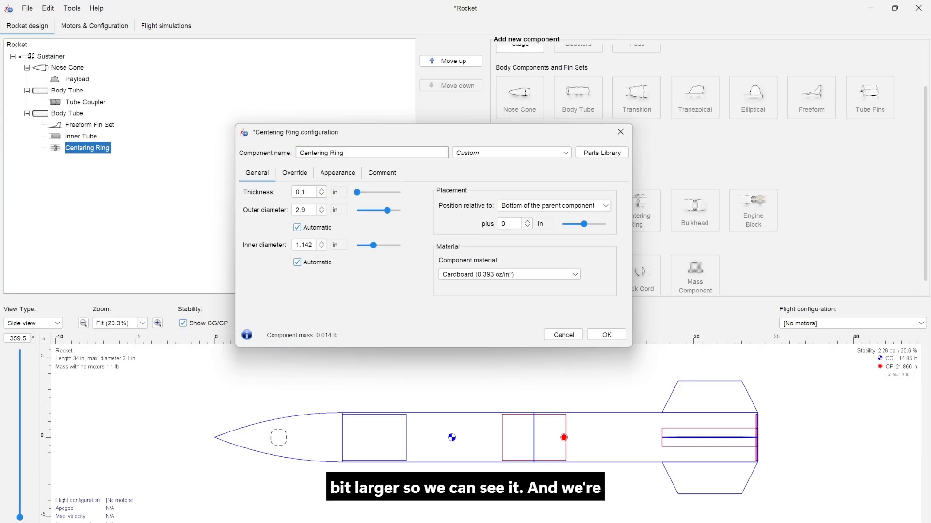
Change the centering ring's material to Birch, from the woods, and accept its configuration.
{"action": "left_click", "coordinate": [508, 275]}
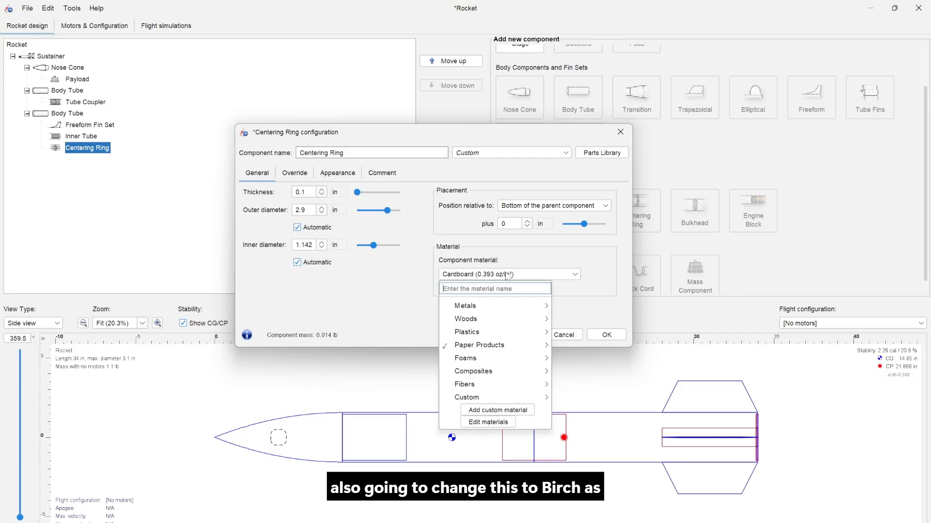
{"action": "mouse_move", "coordinate": [478, 332]}
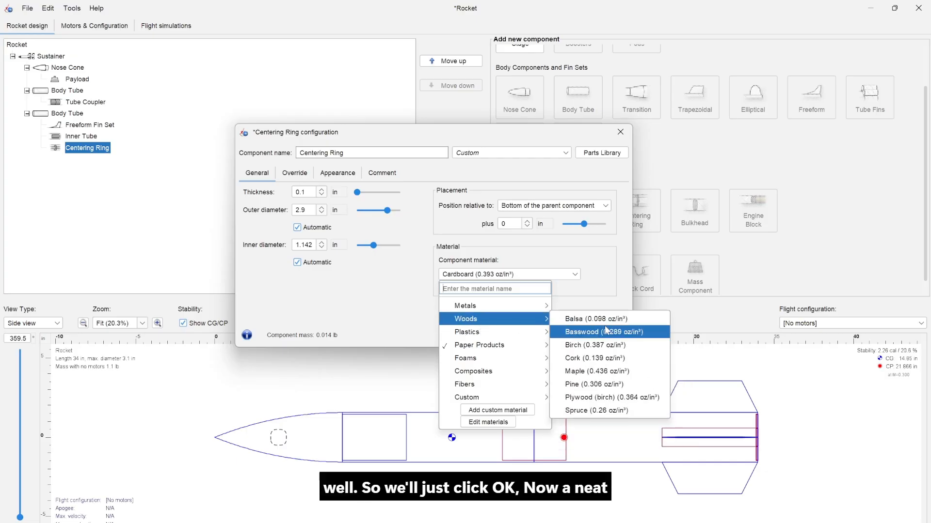
{"action": "left_click", "coordinate": [603, 342]}
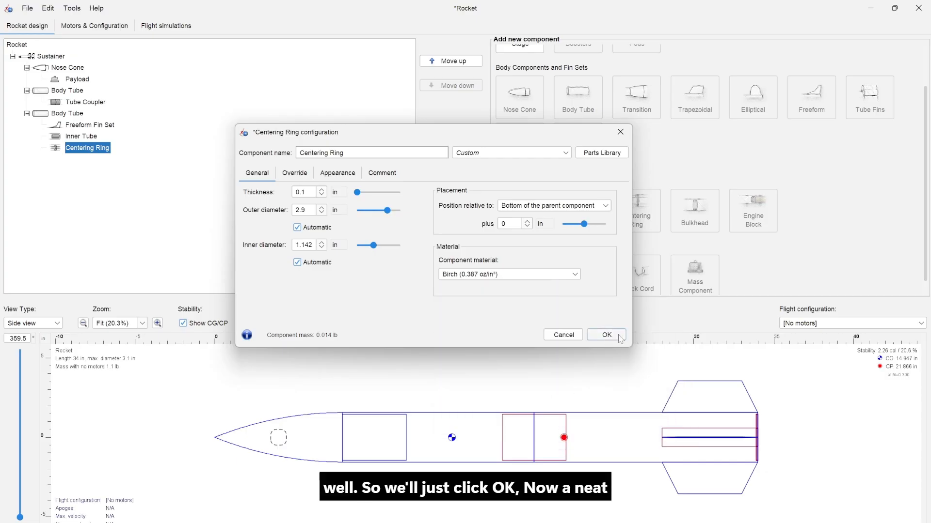
{"action": "left_click", "coordinate": [607, 334]}
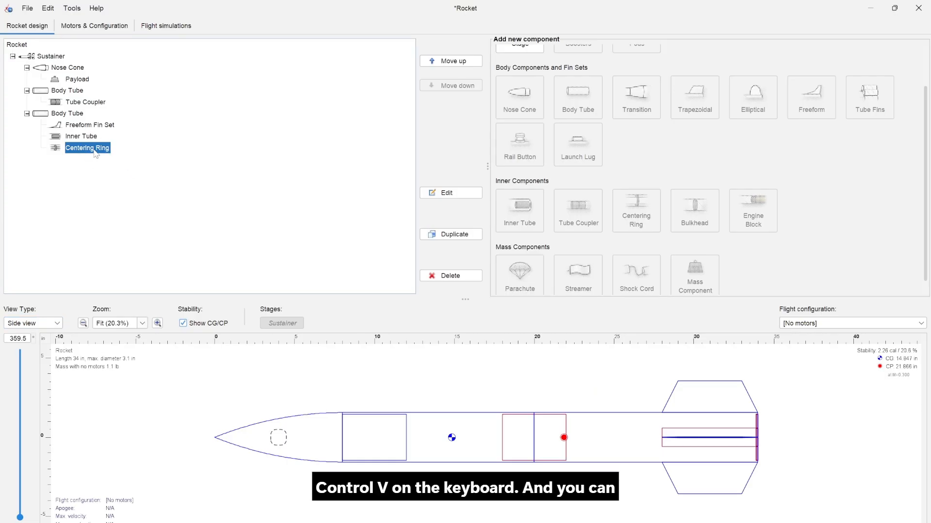
Paste two copies of the centering ring into the aft body tube.
{"action": "key", "text": "ctrl+v"}
{"action": "key", "text": "ctrl+v"}
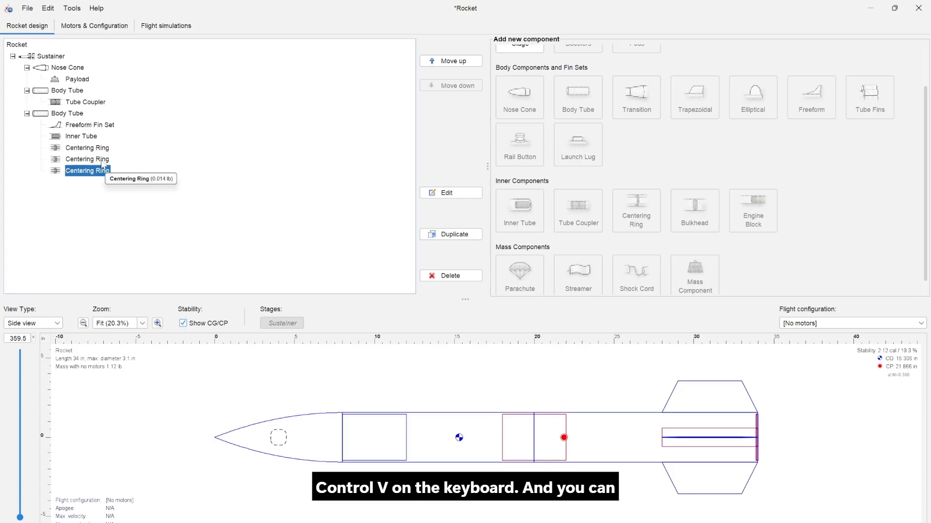
Position the second centering ring relative to the middle of the aft body tube with an offset of 0 in.
{"action": "left_click", "coordinate": [104, 160]}
{"action": "left_click", "coordinate": [442, 192]}
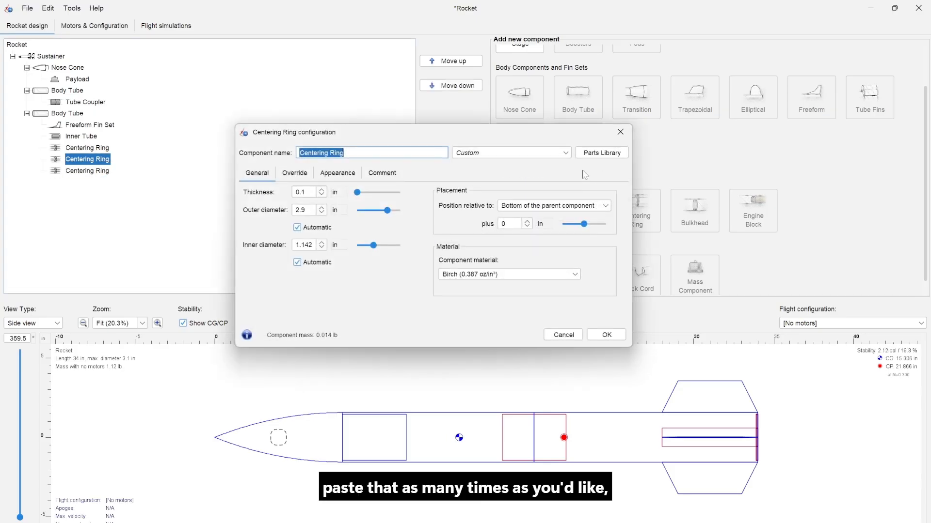
{"action": "left_click", "coordinate": [548, 208]}
{"action": "left_click", "coordinate": [534, 242]}
{"action": "left_click", "coordinate": [513, 224]}
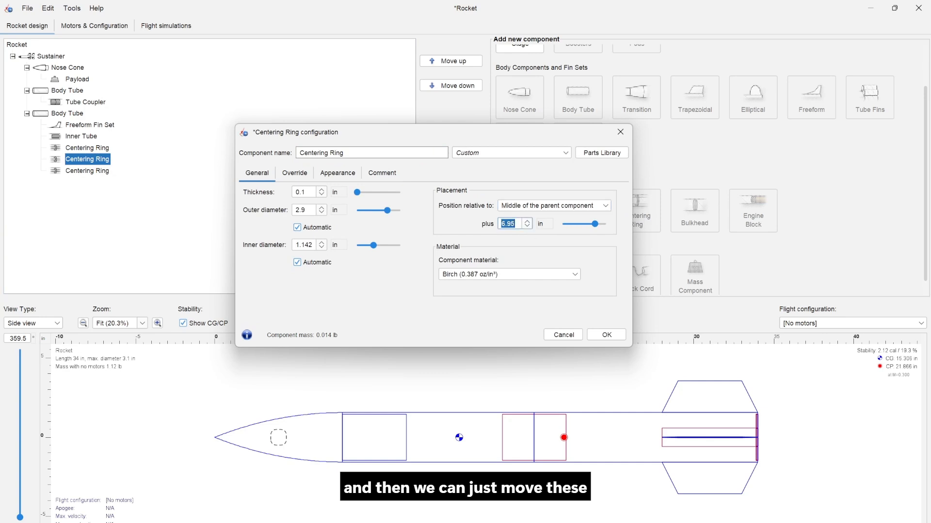
{"action": "type", "text": "0"}
{"action": "key", "text": "Return"}
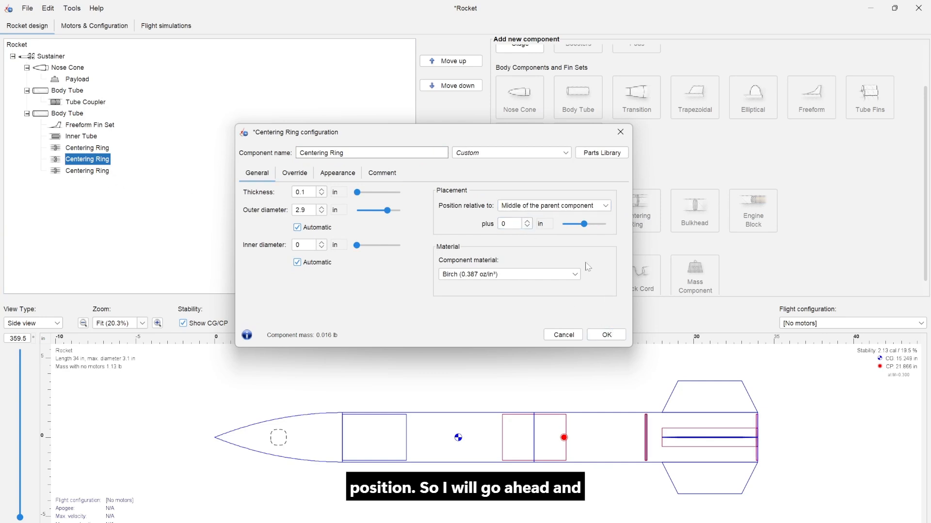
Move the second centering ring forward with an offset of -2 in from the tube's middle and accept its configuration.
{"action": "left_click", "coordinate": [536, 213]}
{"action": "left_click", "coordinate": [536, 209]}
{"action": "left_click", "coordinate": [507, 224]}
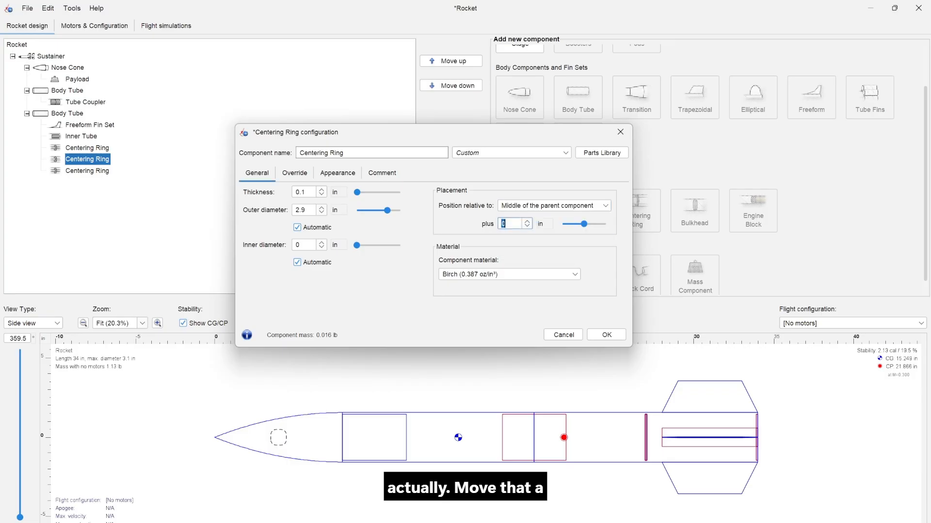
{"action": "type", "text": "-2"}
{"action": "key", "text": "Return"}
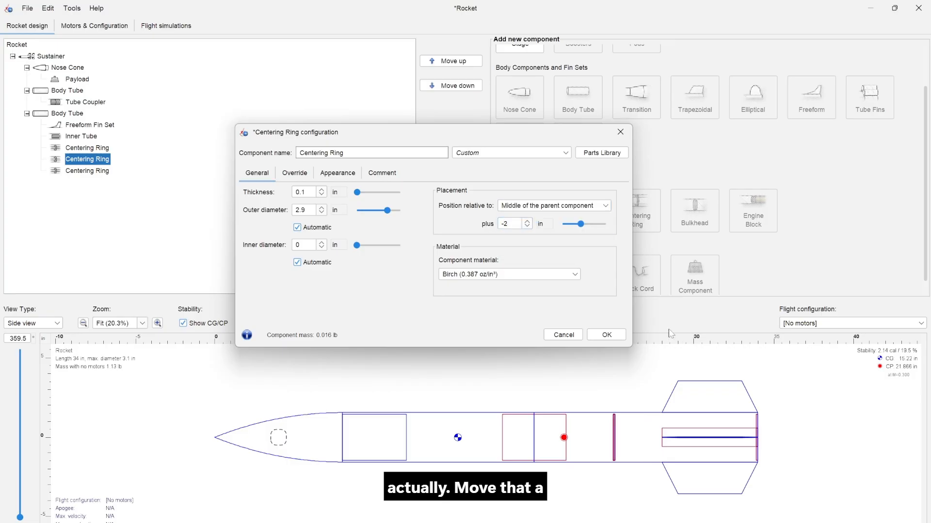
{"action": "left_click", "coordinate": [605, 335]}
Try the third centering ring at -4 and -5 in from the aft tube's bottom, settle on -6 in and accept.
{"action": "left_click", "coordinate": [90, 171]}
{"action": "left_click", "coordinate": [449, 194]}
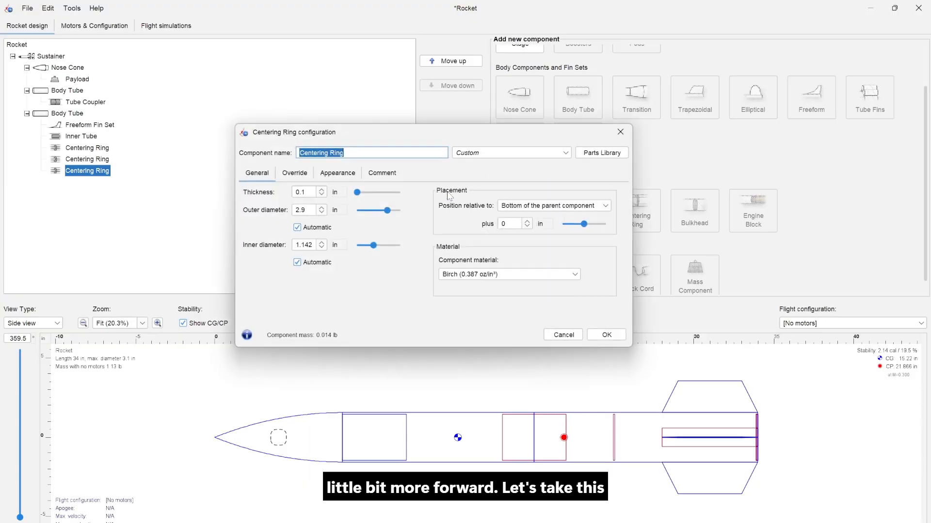
{"action": "left_click", "coordinate": [504, 223]}
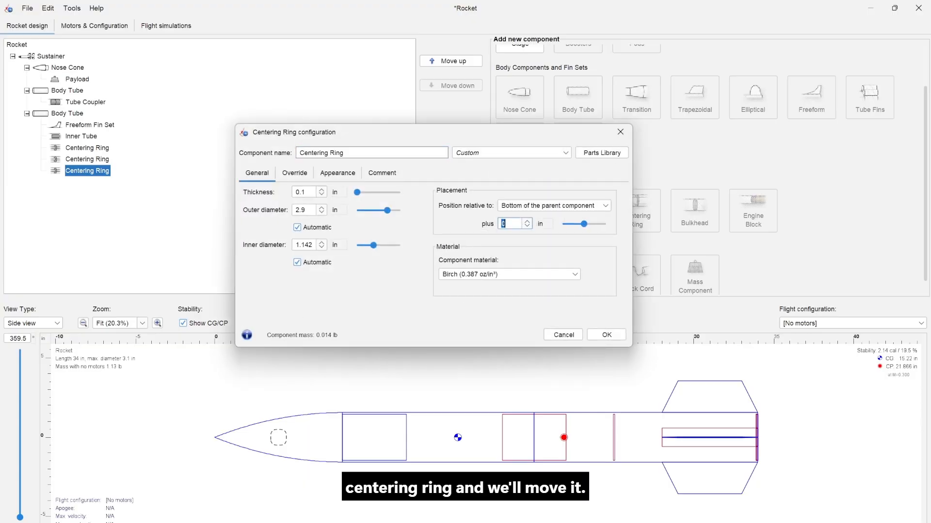
{"action": "type", "text": "-4"}
{"action": "key", "text": "Return"}
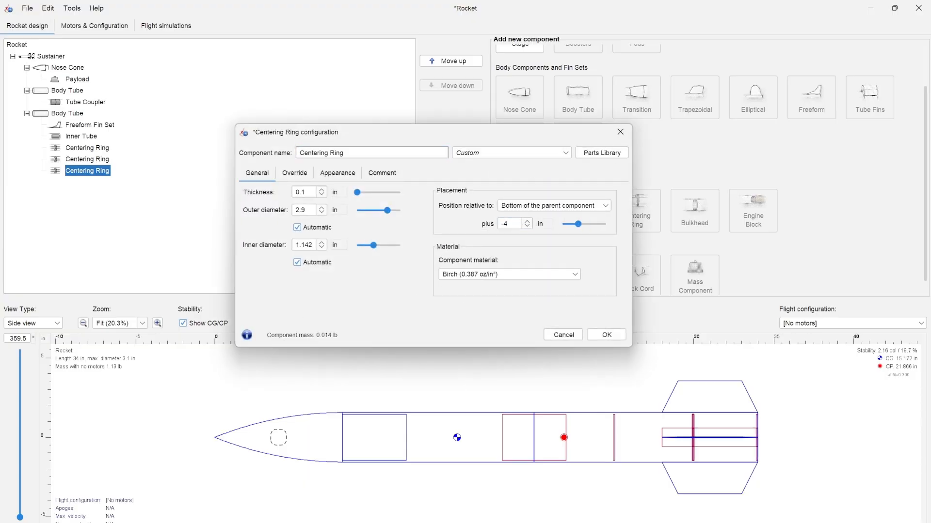
{"action": "left_click", "coordinate": [505, 223]}
{"action": "type", "text": "-5"}
{"action": "key", "text": "Return"}
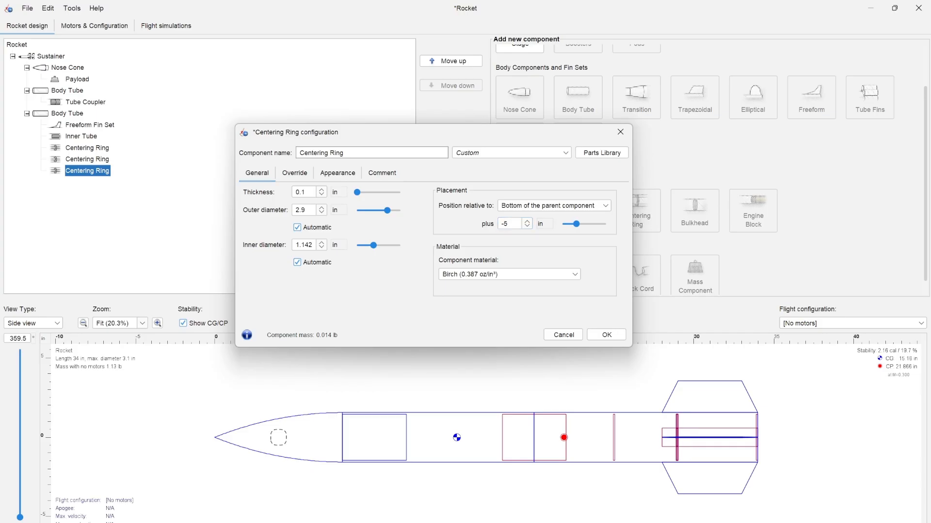
{"action": "left_click", "coordinate": [505, 223]}
{"action": "type", "text": "-6"}
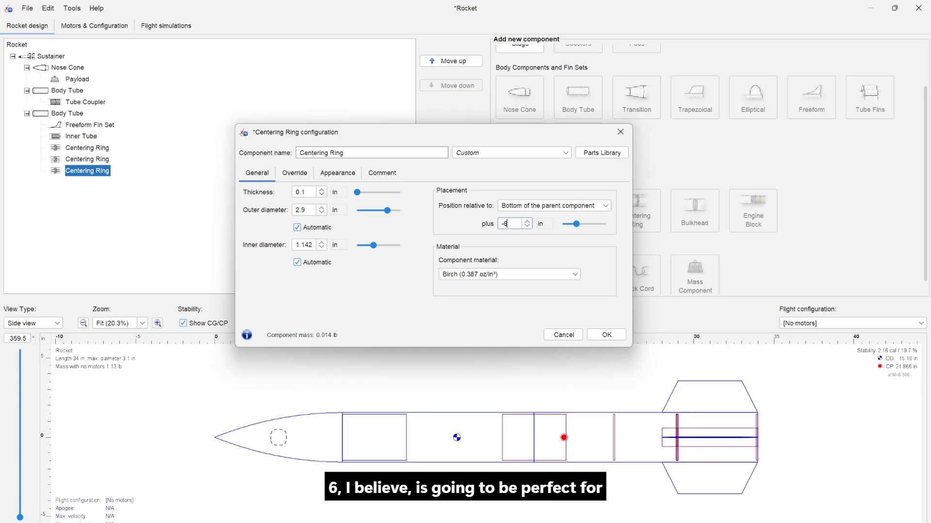
{"action": "key", "text": "Return"}
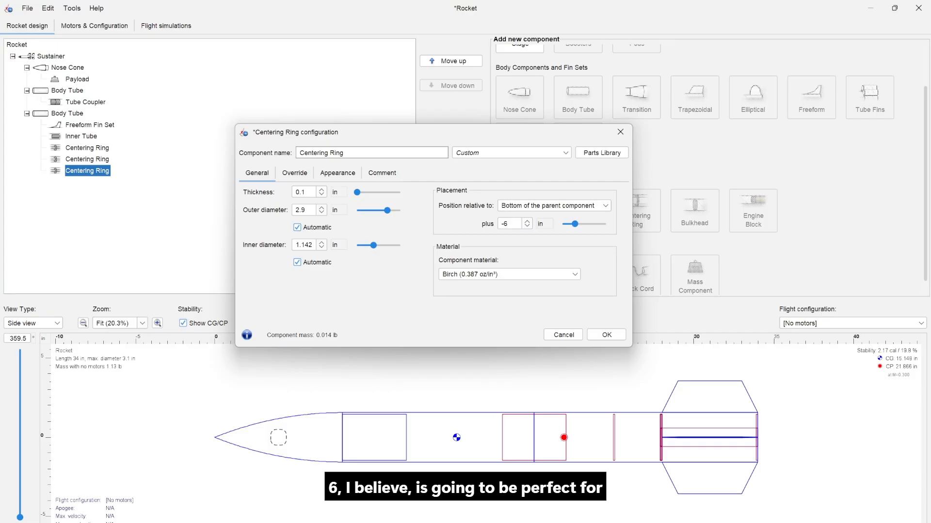
{"action": "left_click", "coordinate": [606, 335]}
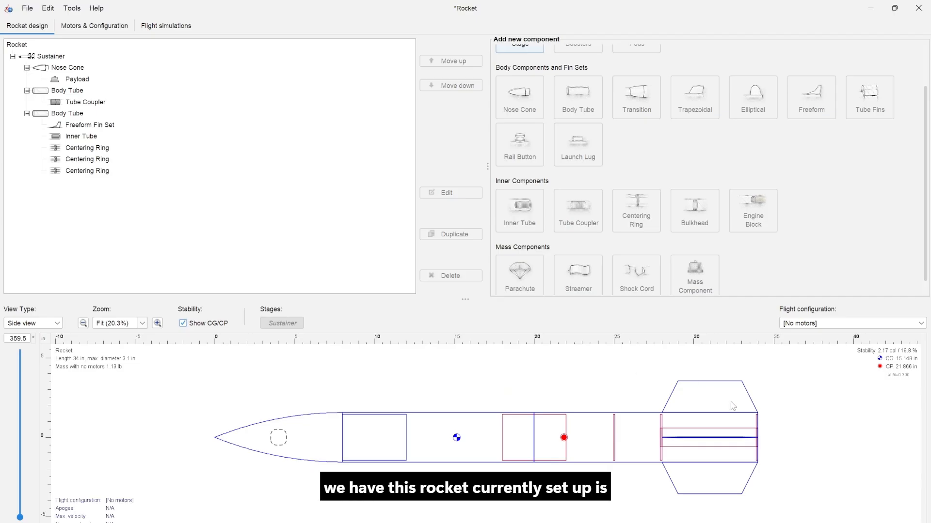
Set the through-the-wall tab length of the freeform fin set to 6 in.
{"action": "left_click", "coordinate": [709, 395]}
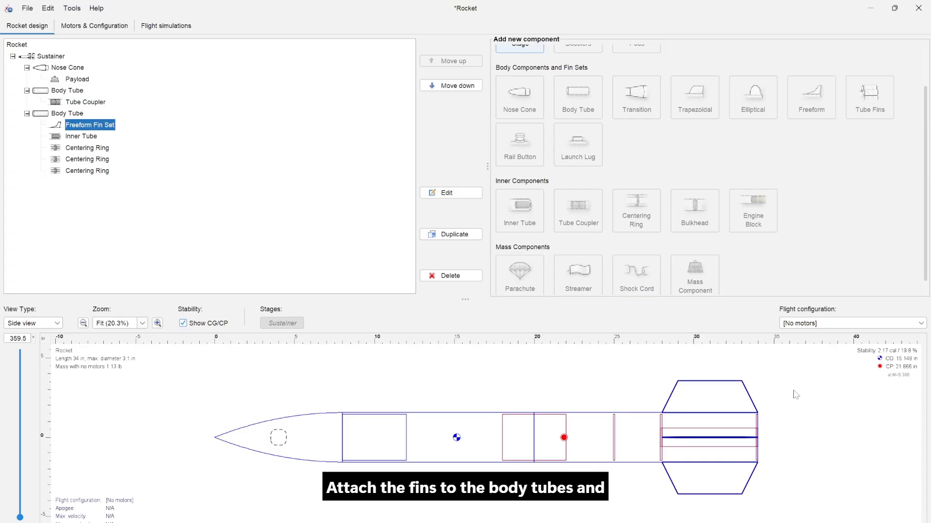
{"action": "left_click", "coordinate": [649, 393]}
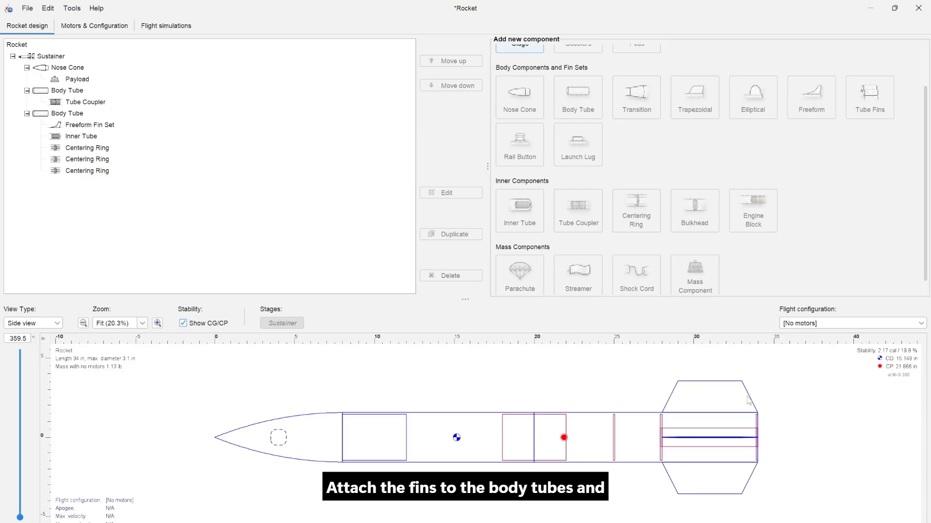
{"action": "left_click", "coordinate": [732, 400]}
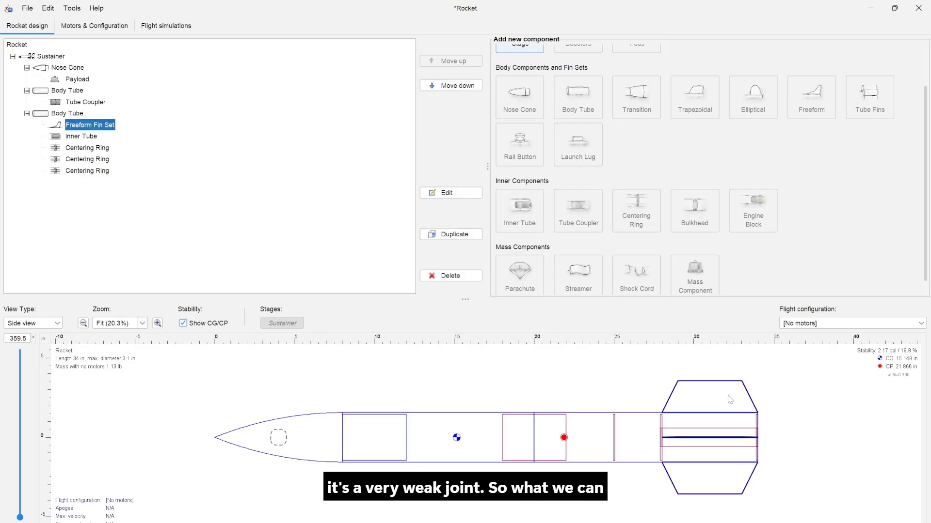
{"action": "left_click", "coordinate": [451, 196]}
{"action": "left_click", "coordinate": [335, 177]}
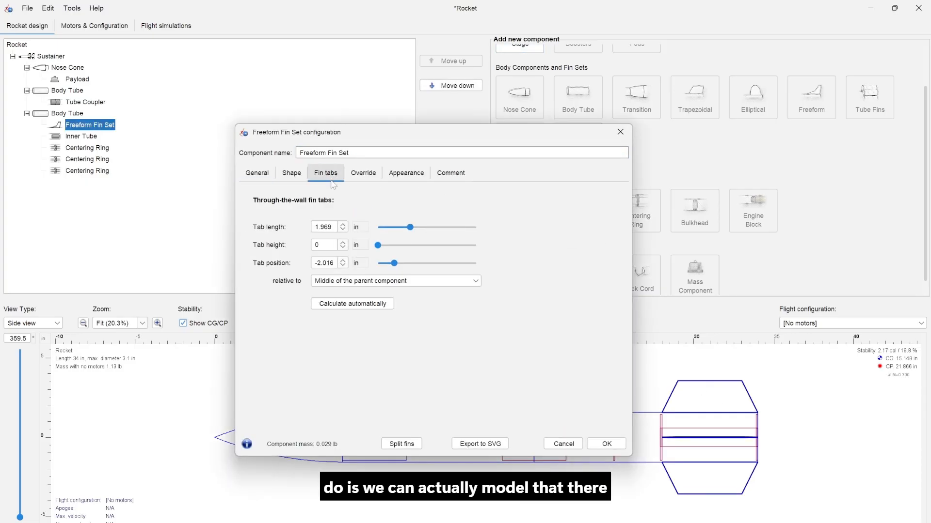
{"action": "double_click", "coordinate": [323, 227]}
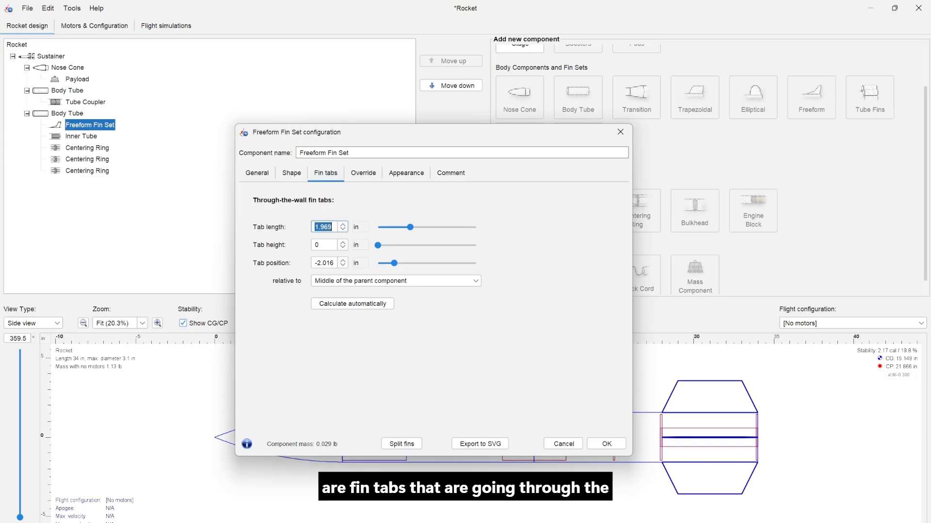
{"action": "type", "text": "6"}
{"action": "key", "text": "Return"}
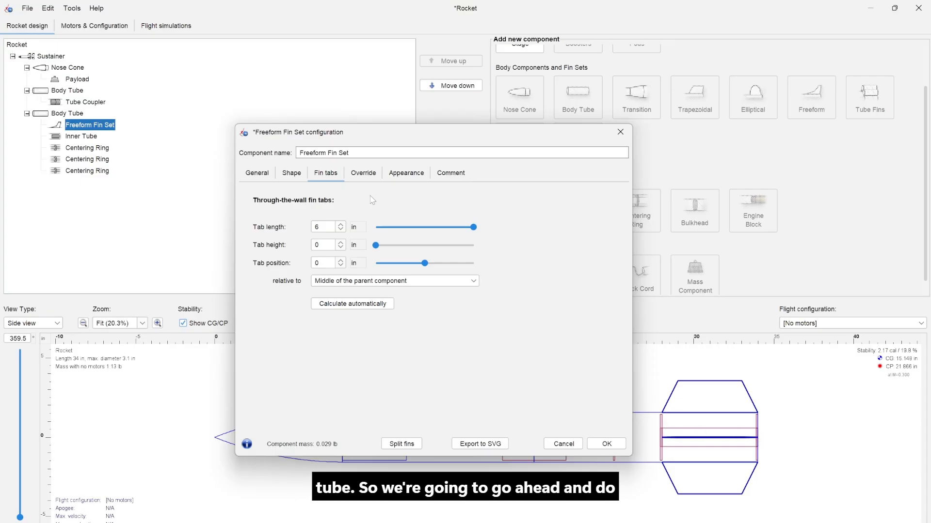
Try a fin tab height of 1 in, reduce it to 0.9 in and accept the fin set configuration.
{"action": "left_click_drag", "start_coordinate": [455, 145], "coordinate": [384, 92]}
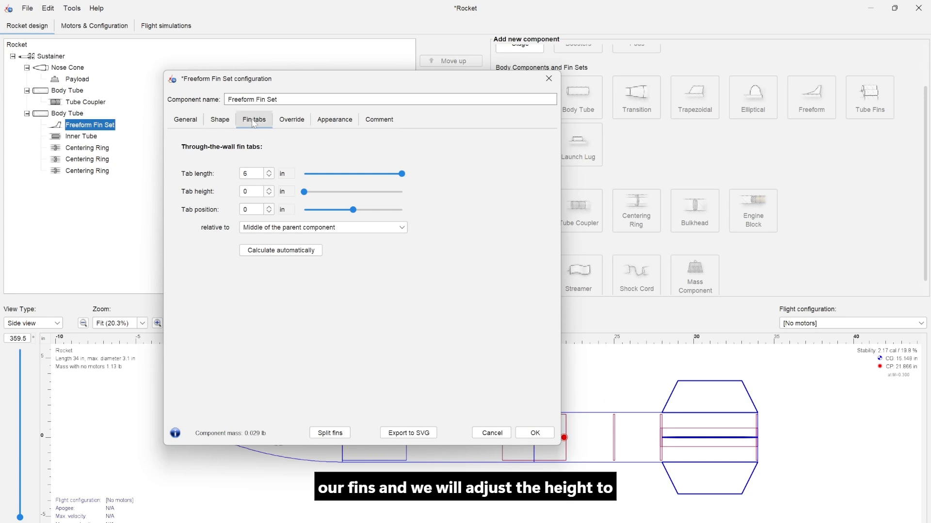
{"action": "double_click", "coordinate": [245, 191]}
{"action": "type", "text": "1"}
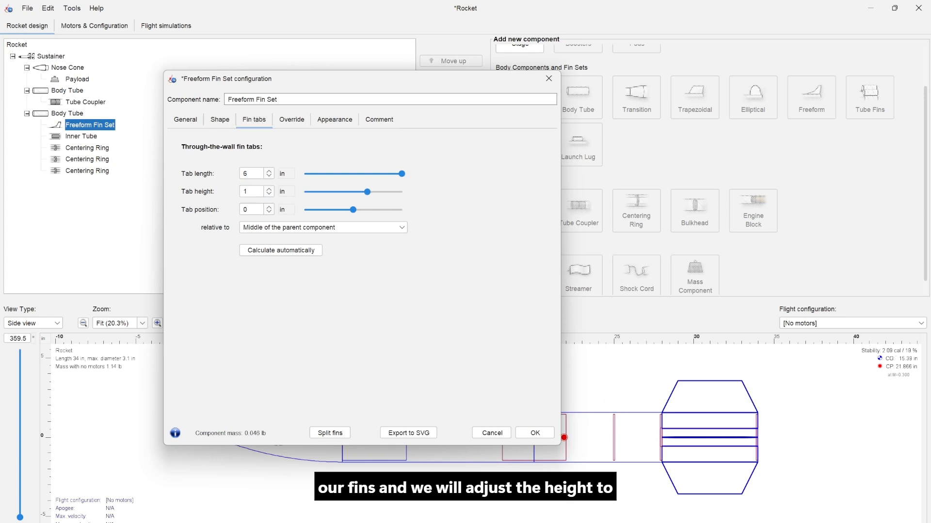
{"action": "double_click", "coordinate": [245, 191]}
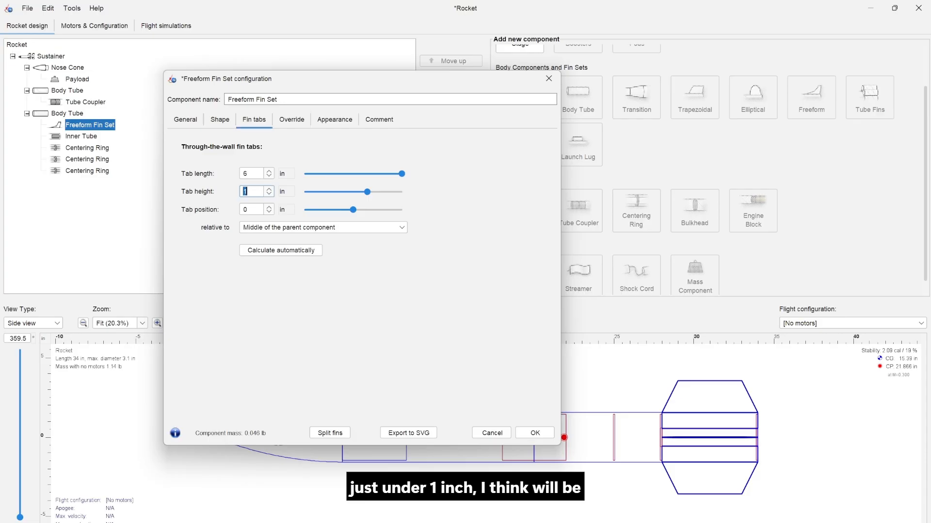
{"action": "type", "text": "0.9"}
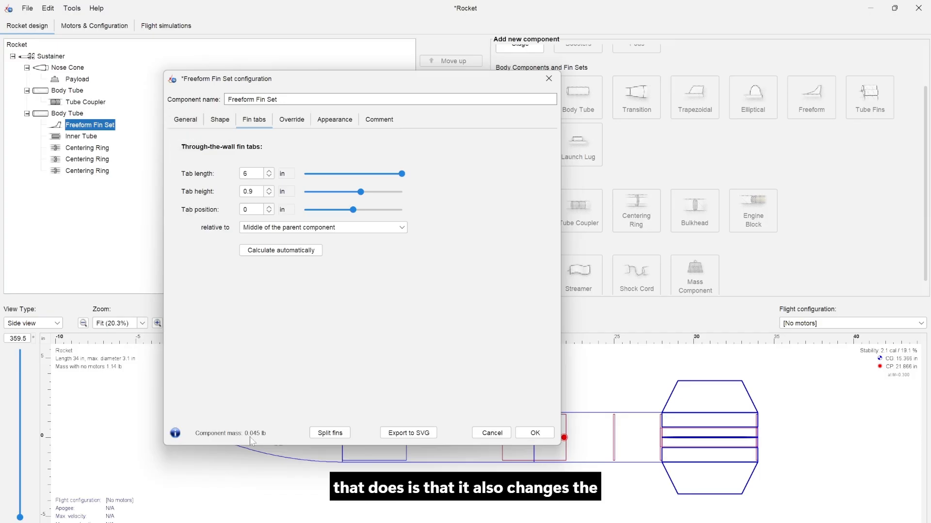
{"action": "left_click", "coordinate": [185, 125]}
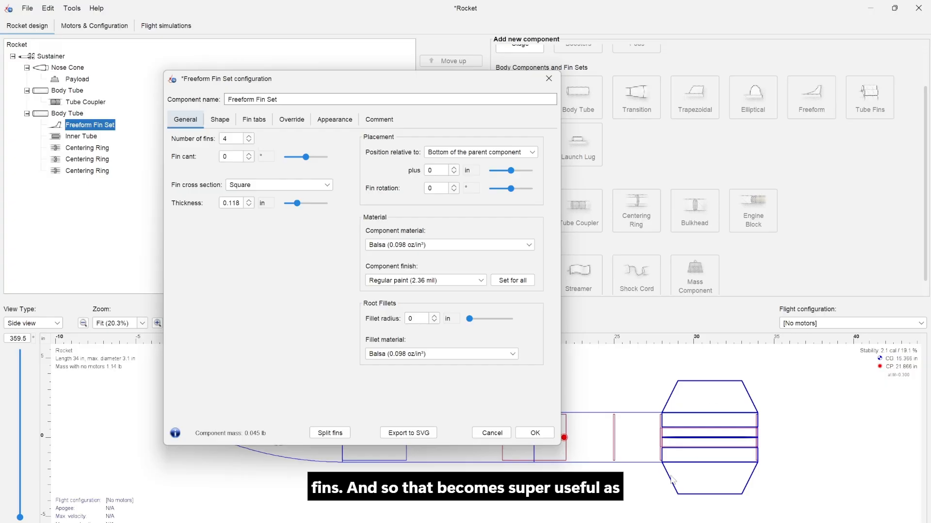
{"action": "left_click", "coordinate": [549, 436]}
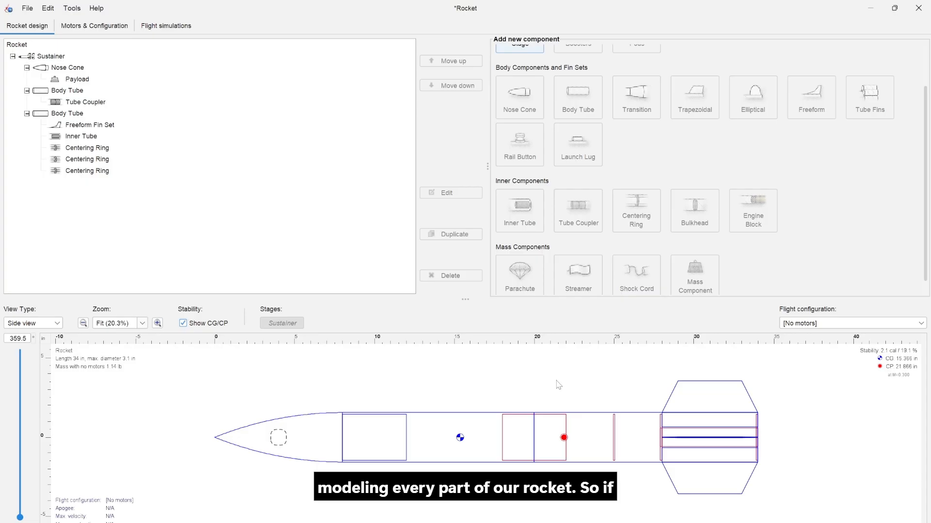
Change the nose cone's shape to Conical and accept its configuration.
{"action": "left_click", "coordinate": [314, 427]}
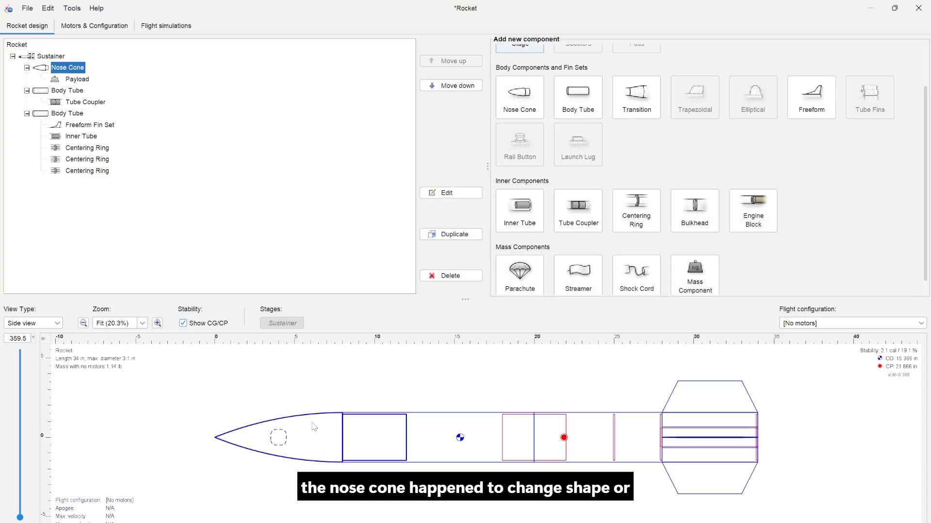
{"action": "left_click", "coordinate": [445, 194]}
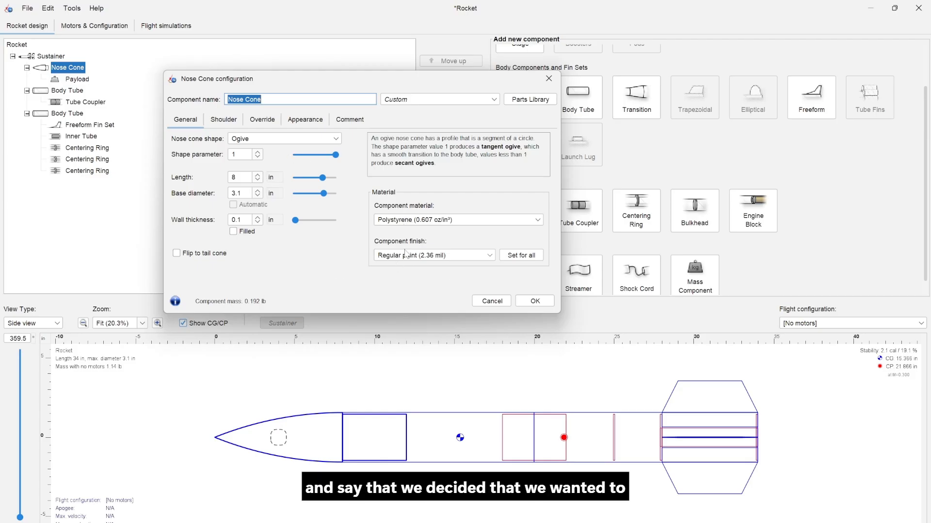
{"action": "left_click", "coordinate": [286, 138]}
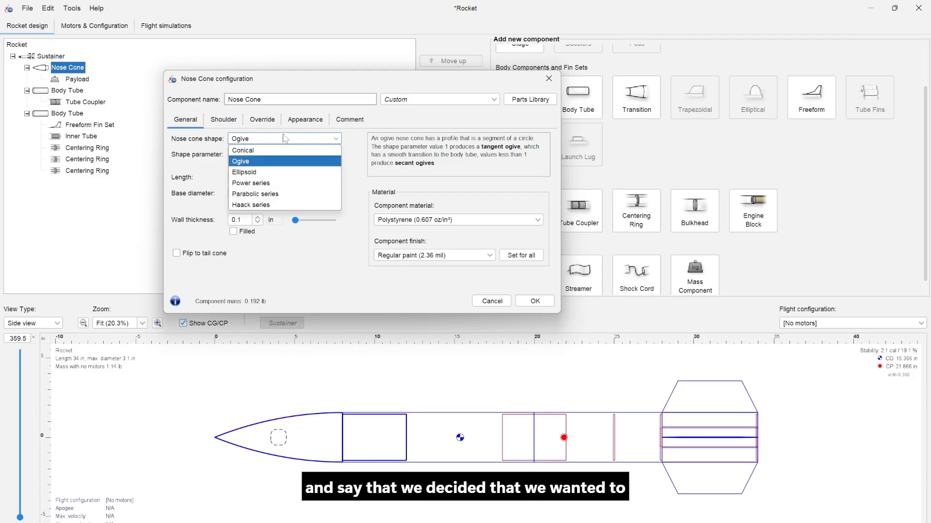
{"action": "left_click", "coordinate": [263, 151]}
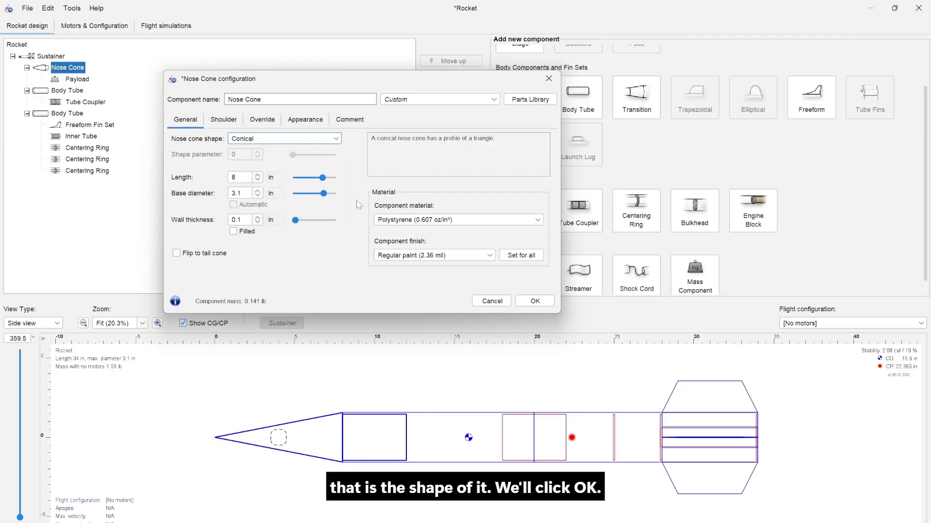
{"action": "left_click", "coordinate": [535, 301]}
{"action": "left_click", "coordinate": [640, 386]}
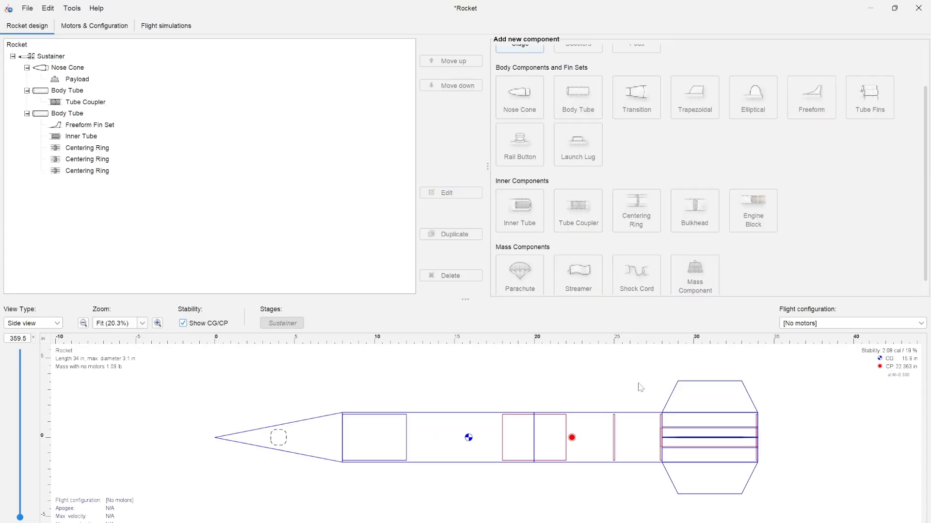
Try lengths of 10 and 9 in for the inner tube, settle on 9.5 in and accept its configuration.
{"action": "left_click", "coordinate": [679, 433]}
{"action": "left_click", "coordinate": [450, 193]}
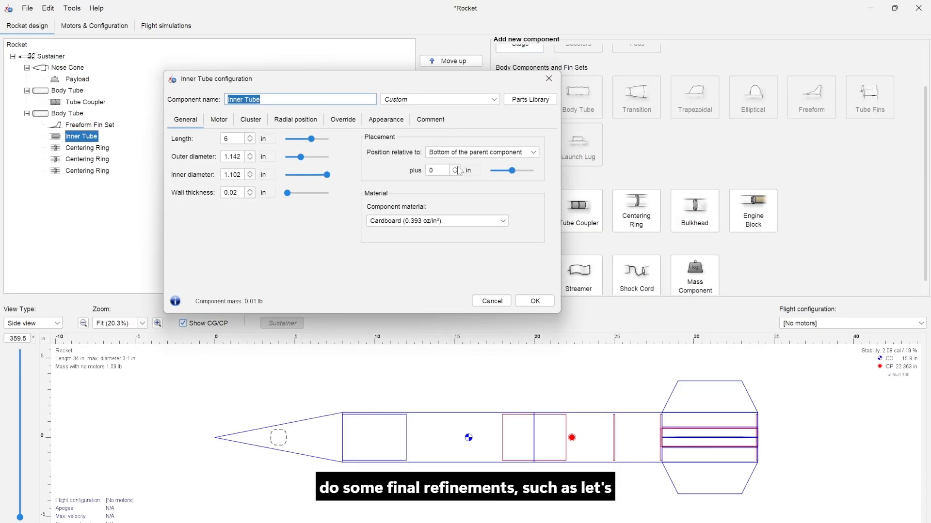
{"action": "left_click", "coordinate": [232, 138]}
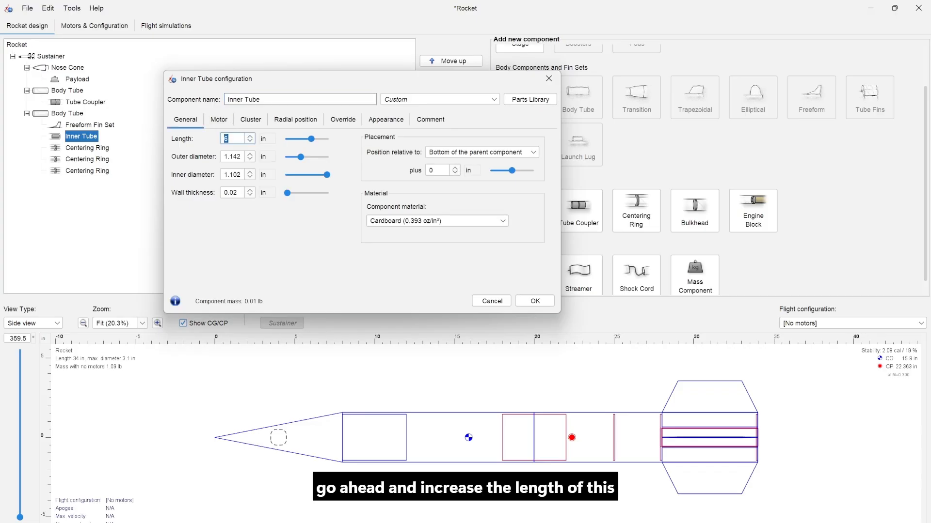
{"action": "type", "text": "10"}
{"action": "left_click", "coordinate": [232, 139]}
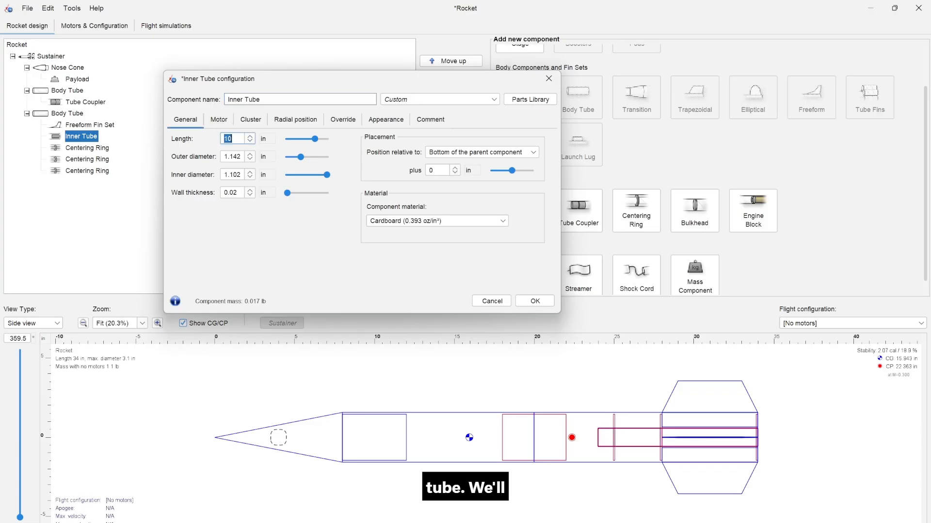
{"action": "type", "text": "9"}
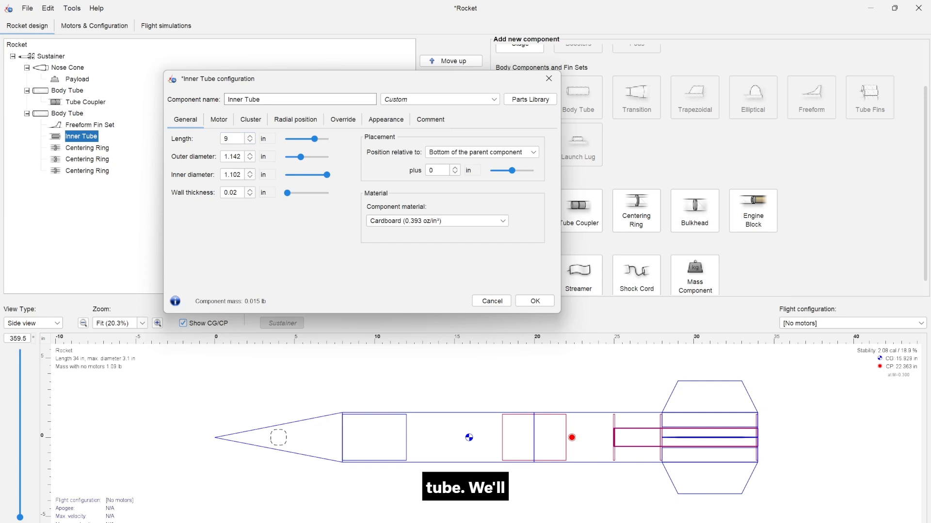
{"action": "left_click", "coordinate": [232, 139]}
{"action": "type", "text": "9.5"}
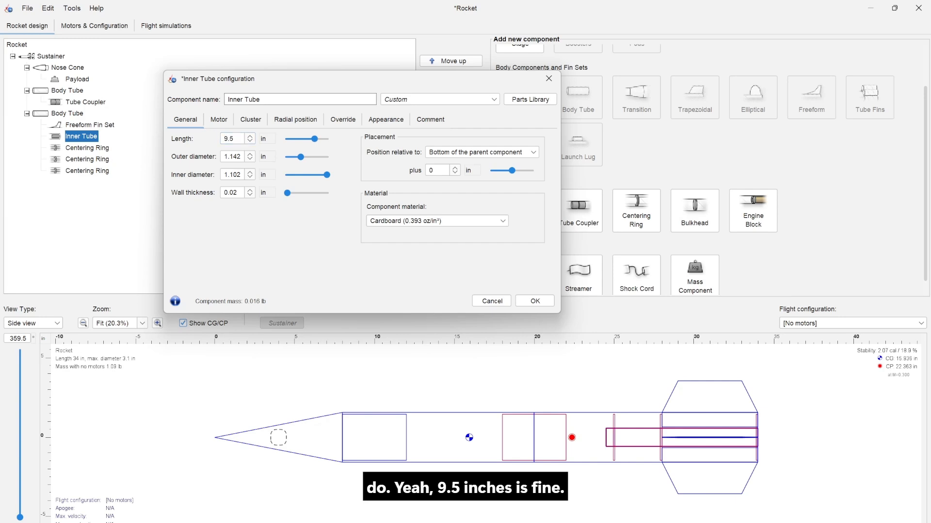
{"action": "left_click", "coordinate": [551, 298]}
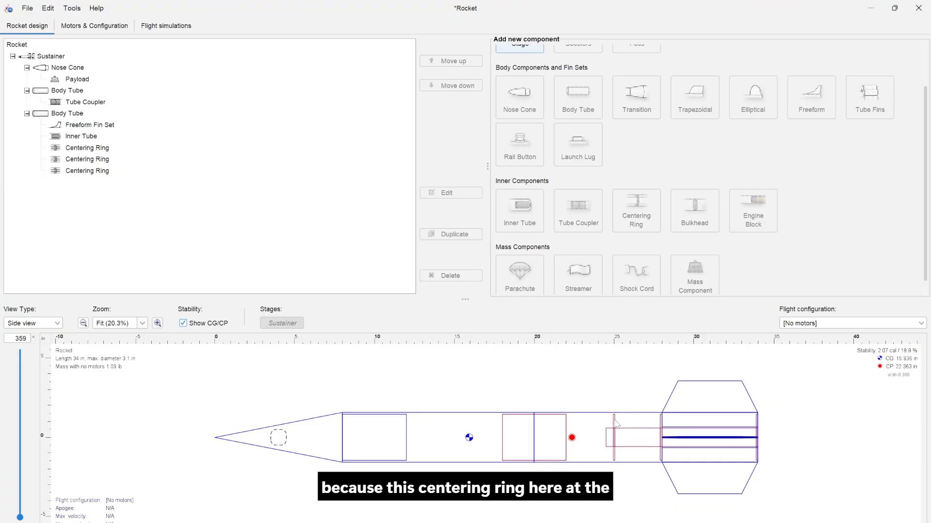
{"action": "left_click", "coordinate": [614, 422]}
{"action": "left_click", "coordinate": [606, 382]}
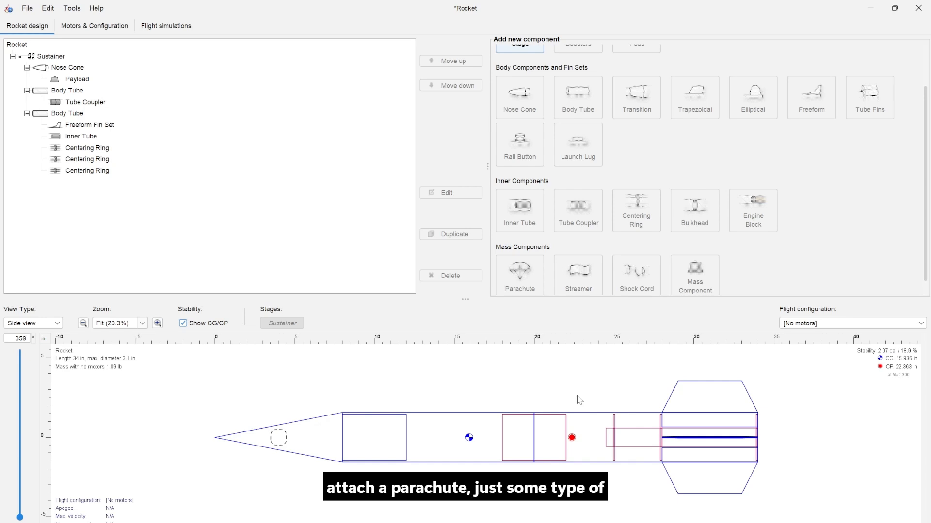
{"action": "left_click", "coordinate": [615, 429]}
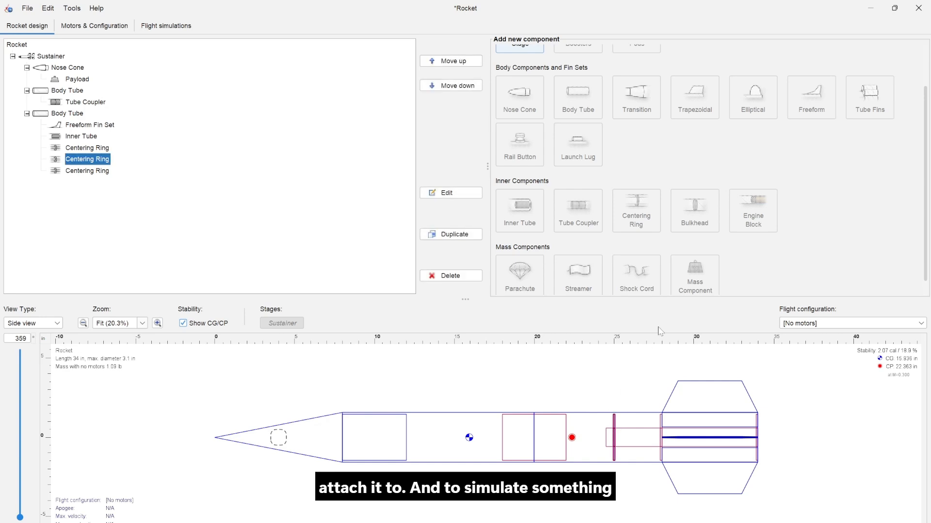
Add a mass component to the aft body tube and place it 4.5 in from the top of the parent component.
{"action": "left_click", "coordinate": [580, 421]}
{"action": "left_click", "coordinate": [709, 271]}
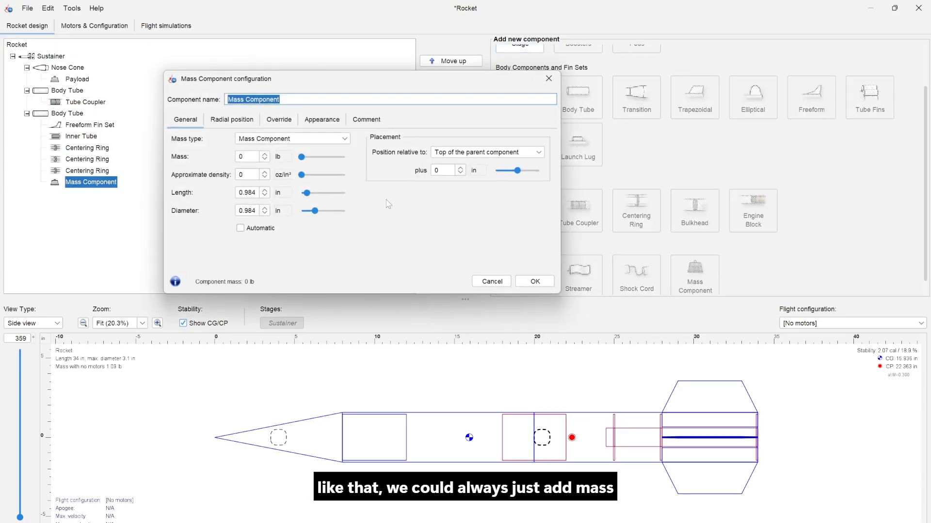
{"action": "left_click", "coordinate": [460, 172]}
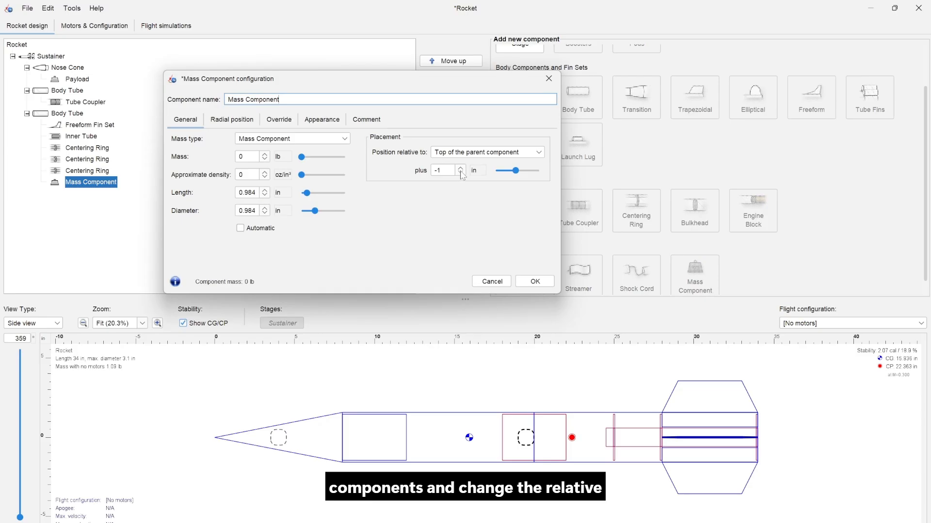
{"action": "left_click", "coordinate": [460, 168]}
{"action": "left_click", "coordinate": [460, 168]}
{"action": "left_click", "coordinate": [460, 168]}
{"action": "left_click", "coordinate": [459, 168]}
{"action": "left_click", "coordinate": [459, 168]}
{"action": "left_click", "coordinate": [460, 168]}
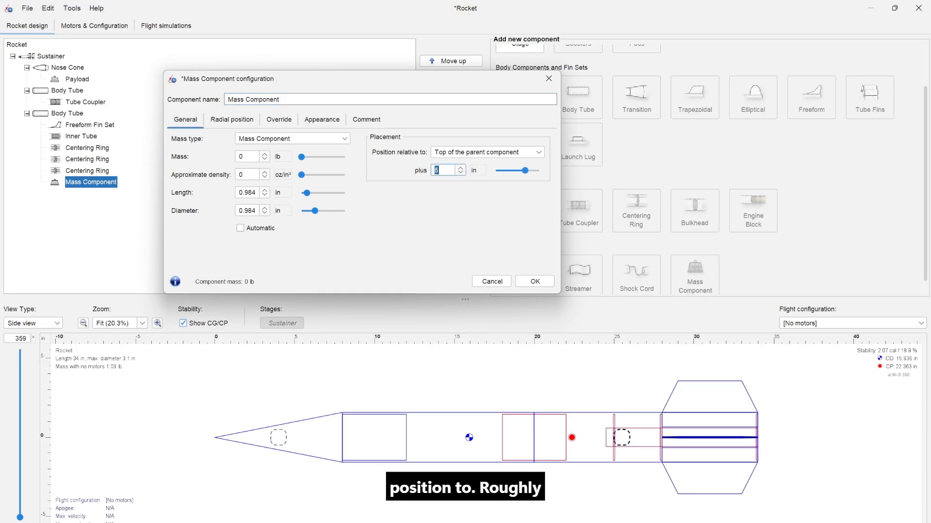
{"action": "key", "text": "Return"}
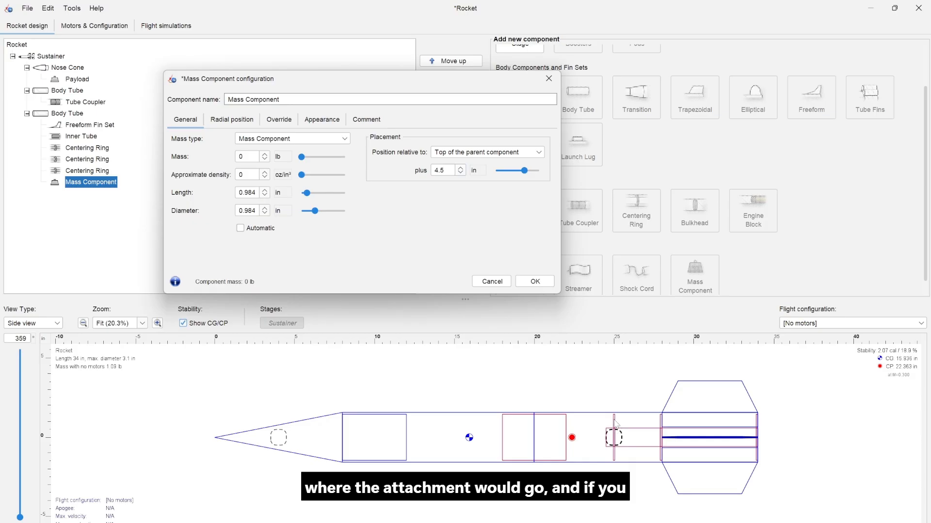
Try a radial distance of 0.5 in for the mass component and settle on 1 in.
{"action": "left_click", "coordinate": [231, 119]}
{"action": "left_click", "coordinate": [228, 138]}
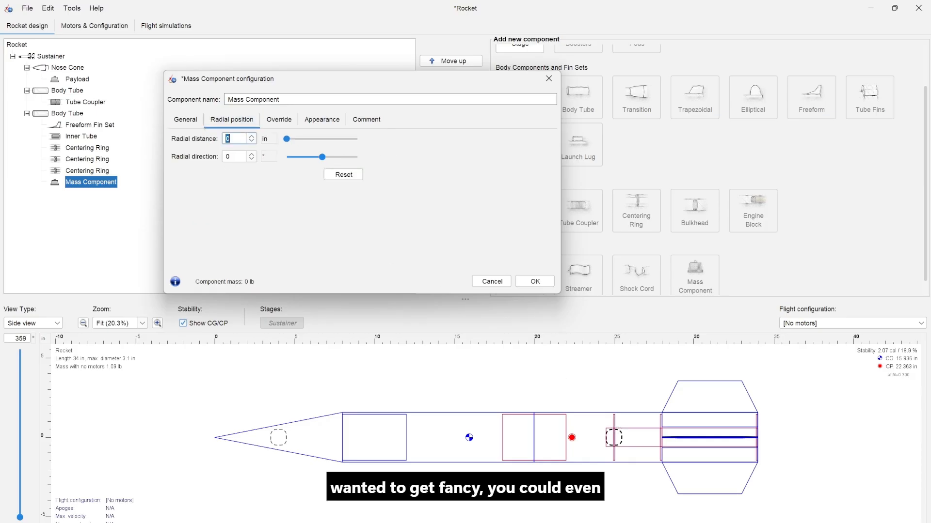
{"action": "type", "text": "0.5"}
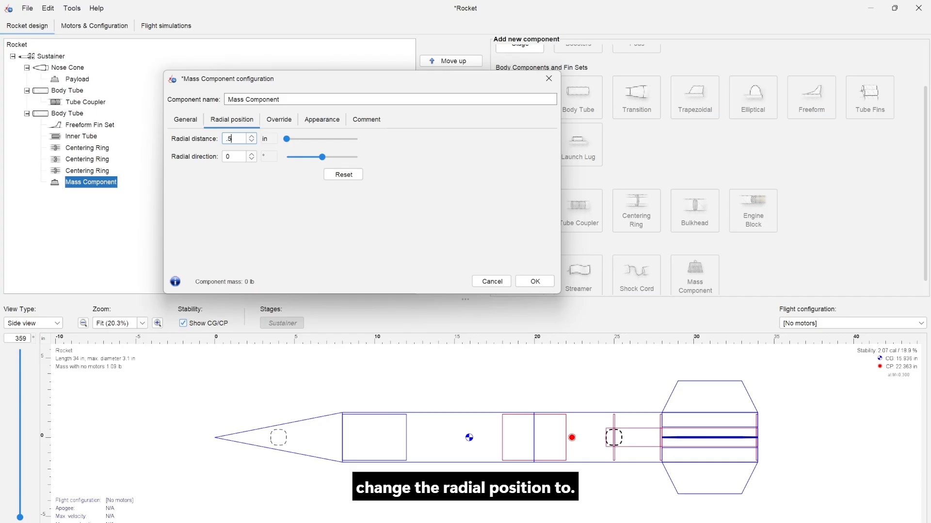
{"action": "key", "text": "Return"}
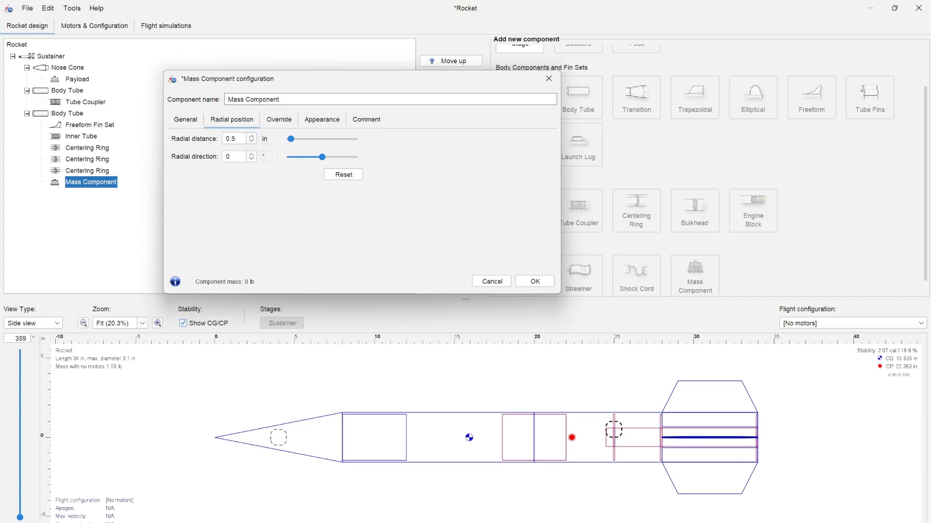
{"action": "type", "text": "1"}
{"action": "key", "text": "Return"}
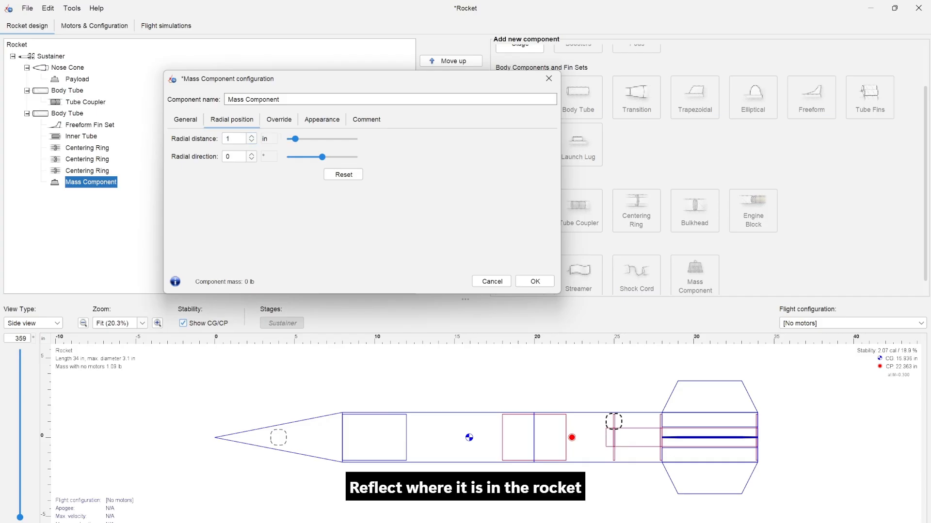
Try lengths of 0.2 and 4 in for the mass component and settle on 2 in.
{"action": "left_click", "coordinate": [185, 119]}
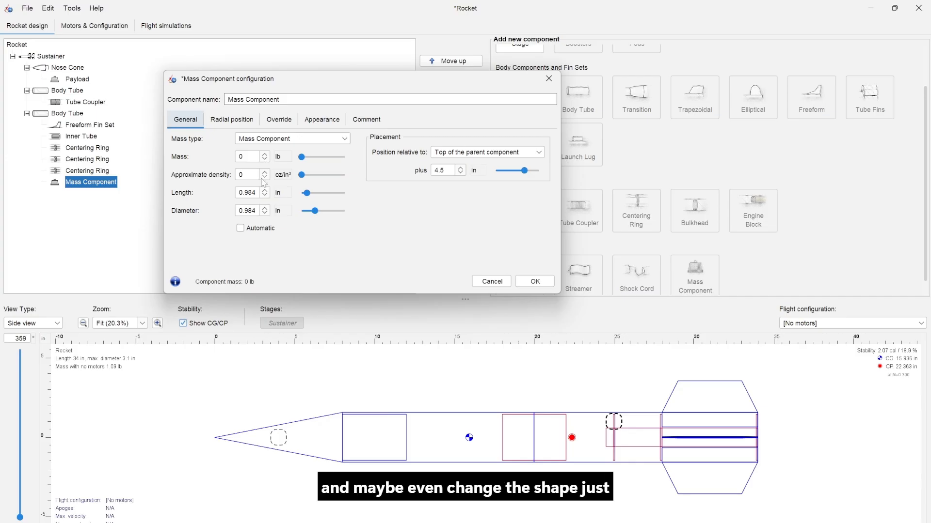
{"action": "left_click", "coordinate": [265, 195]}
{"action": "left_click", "coordinate": [247, 193]}
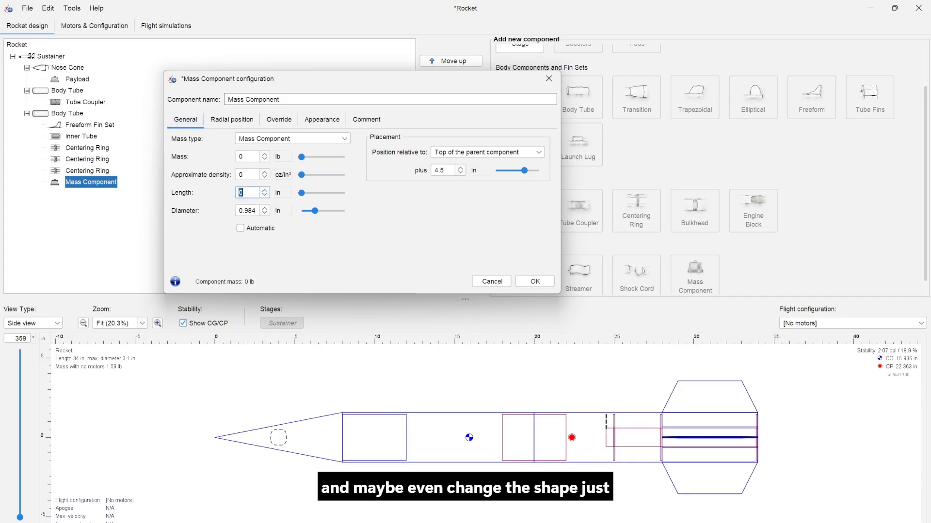
{"action": "type", "text": ".2"}
{"action": "key", "text": "Return"}
{"action": "left_click", "coordinate": [246, 193]}
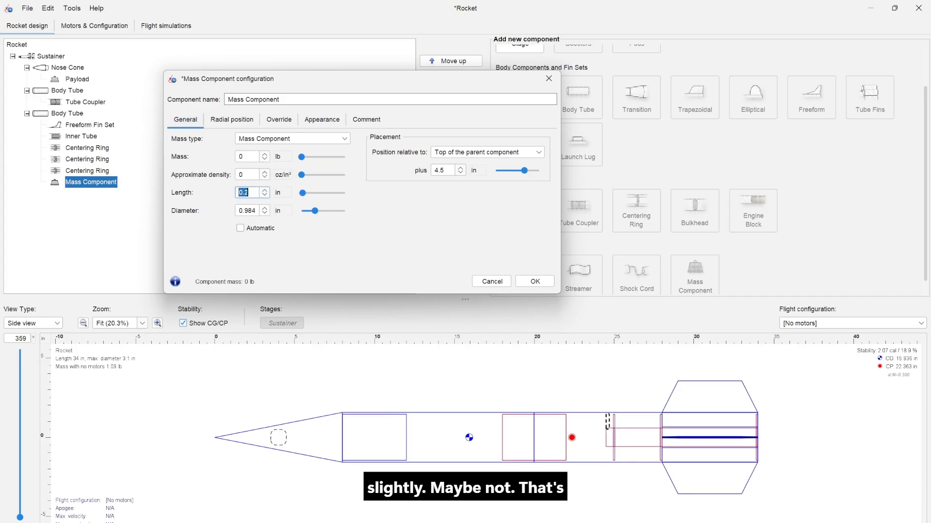
{"action": "type", "text": "6"}
{"action": "key", "text": "Return"}
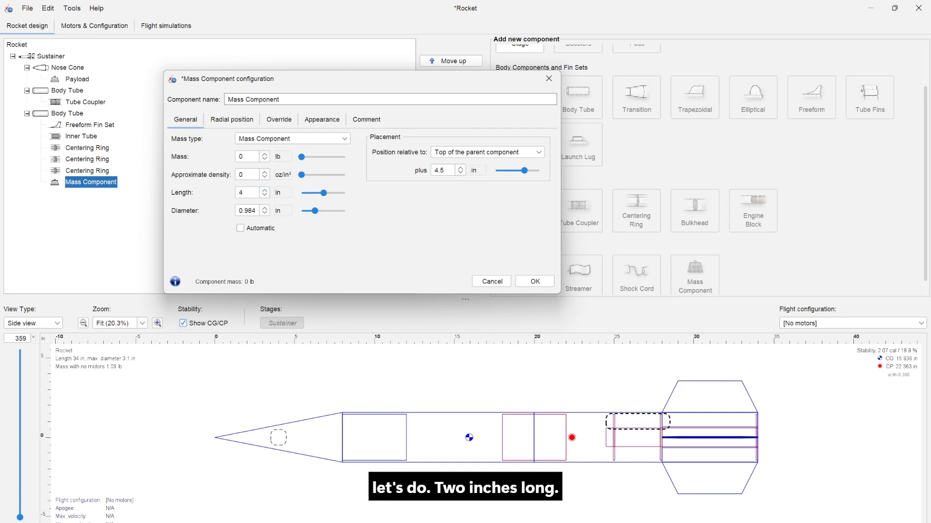
{"action": "key", "text": "Return"}
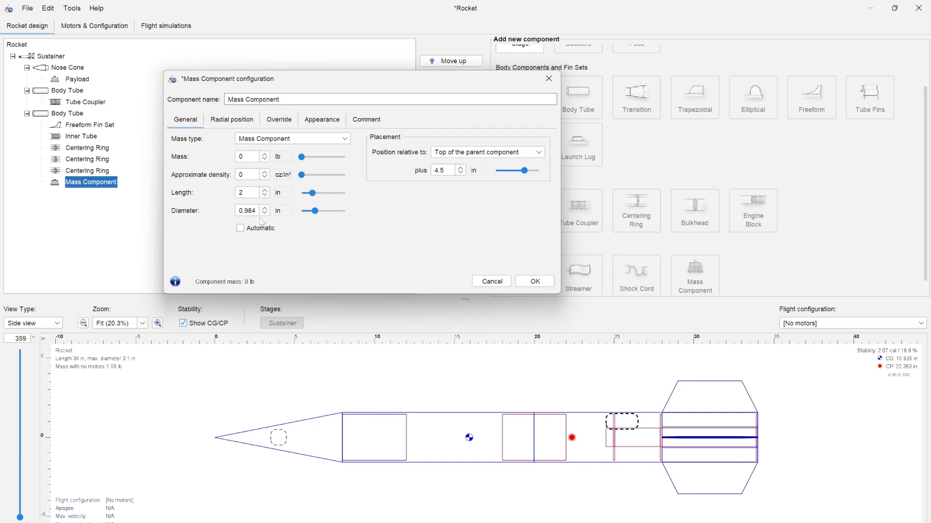
Set the mass component's diameter to 0.5 in and its offset from the top of the parent to 3.5 in.
{"action": "key", "text": "Tab"}
{"action": "type", "text": "."}
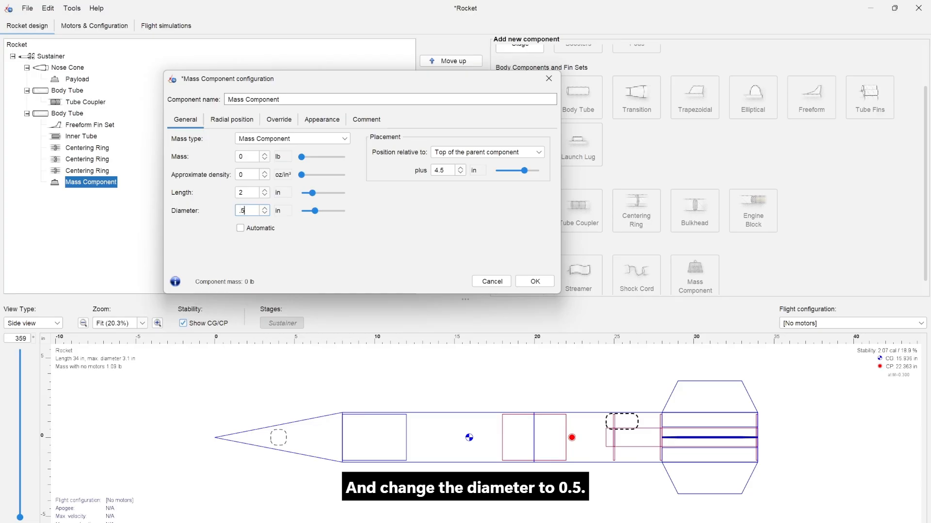
{"action": "key", "text": "Return"}
{"action": "left_click", "coordinate": [460, 173]}
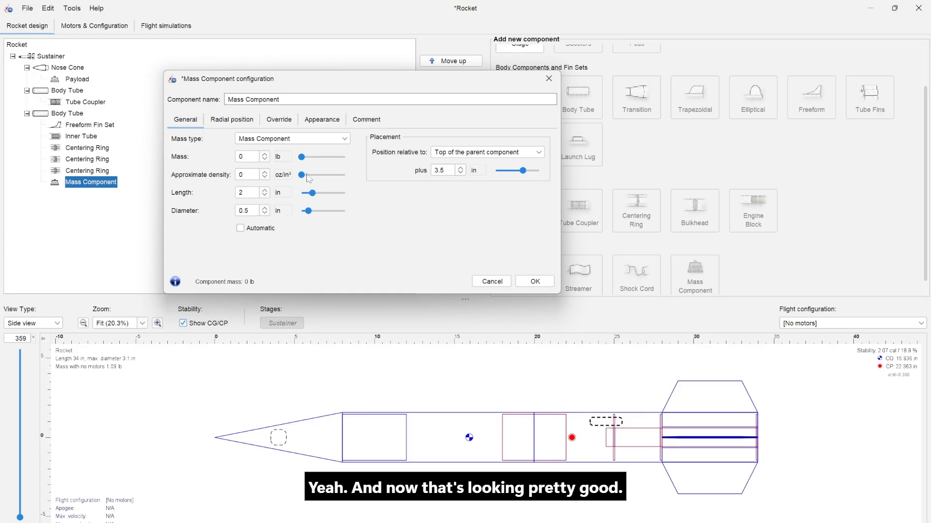
Rename the mass component as I Bolt Mass, set its mass to 0.15 lb and accept its configuration.
{"action": "left_click_drag", "start_coordinate": [287, 99], "coordinate": [132, 80]}
{"action": "type", "text": "I Bolt"}
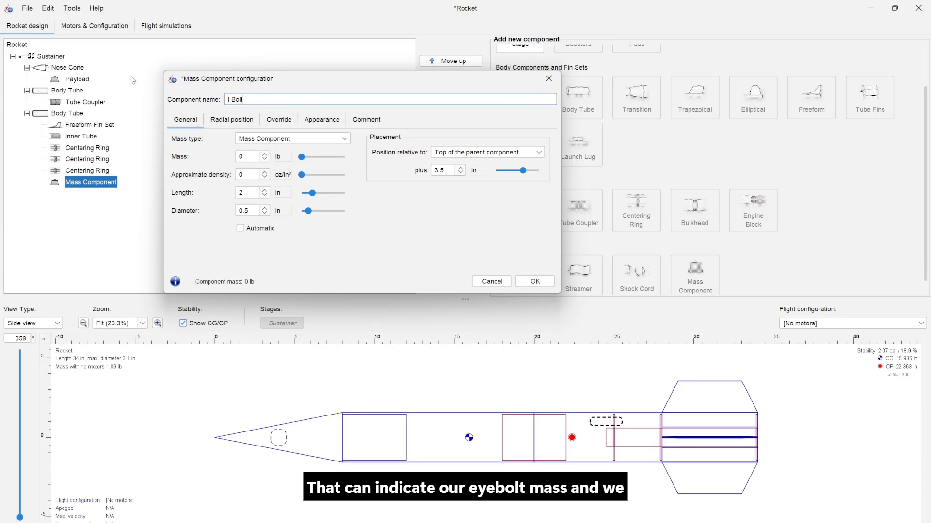
{"action": "type", "text": " Mass"}
{"action": "key", "text": "Tab"}
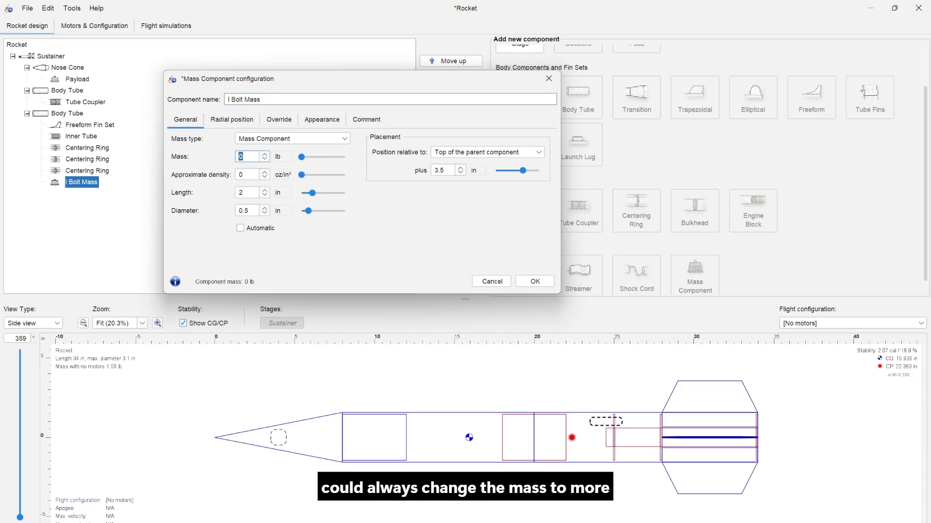
{"action": "type", "text": "0.15"}
{"action": "left_click", "coordinate": [535, 281]}
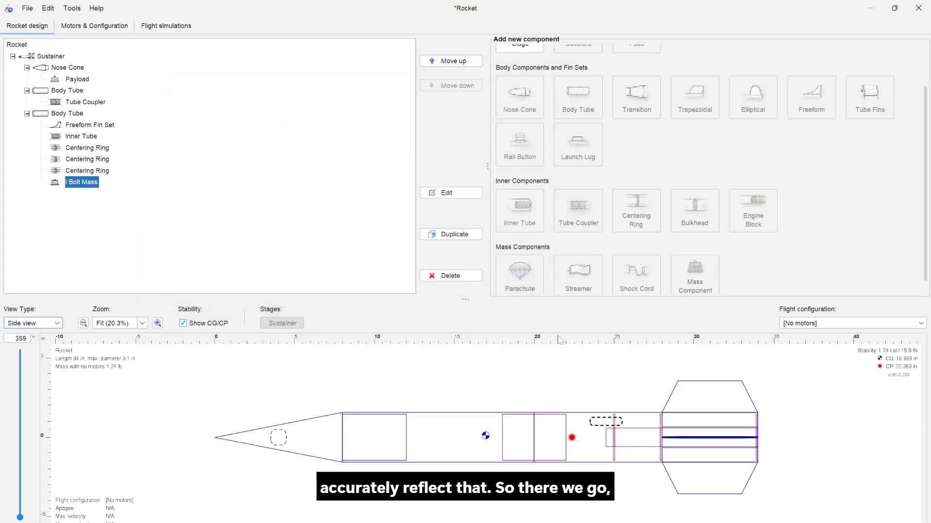
{"action": "left_click", "coordinate": [538, 376]}
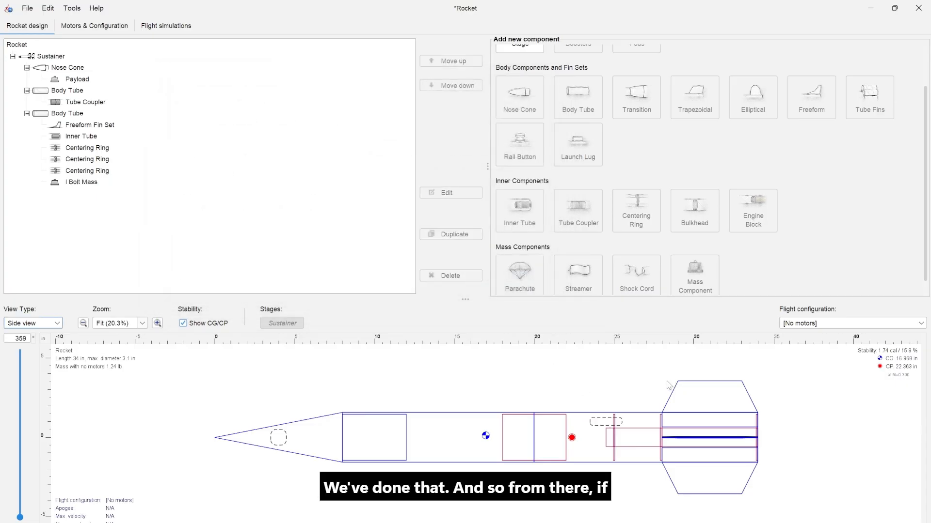
Add a parachute to the aft body tube with a canopy diameter of 36 in.
{"action": "left_click", "coordinate": [578, 428]}
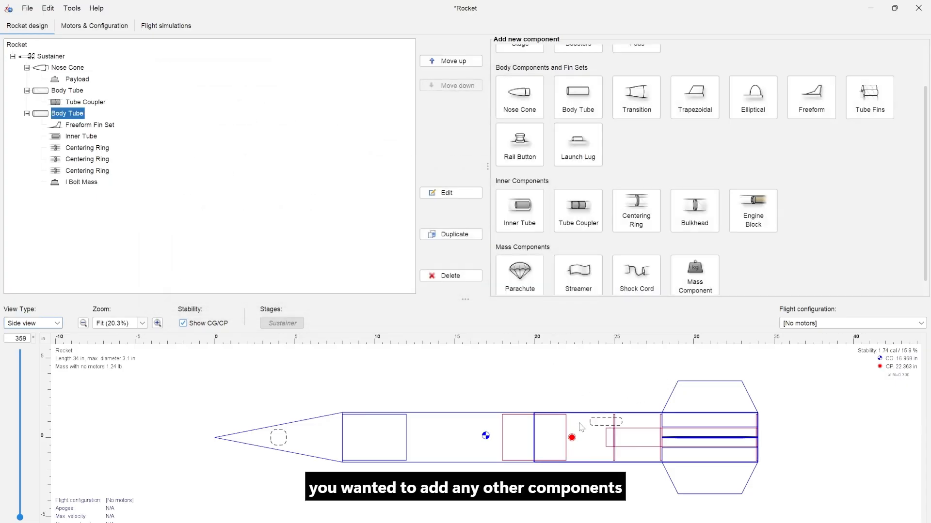
{"action": "scroll", "coordinate": [619, 281], "scroll_direction": "down", "scroll_amount": 1}
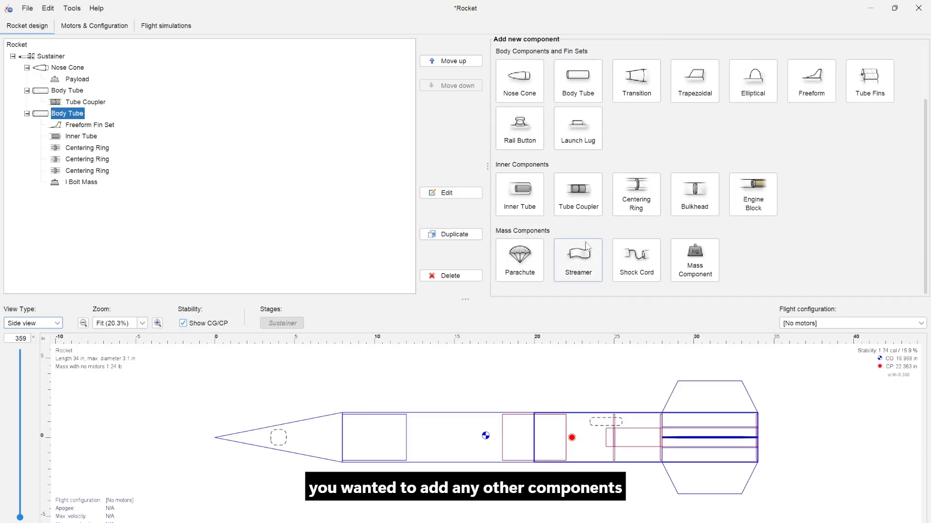
{"action": "left_click", "coordinate": [535, 264]}
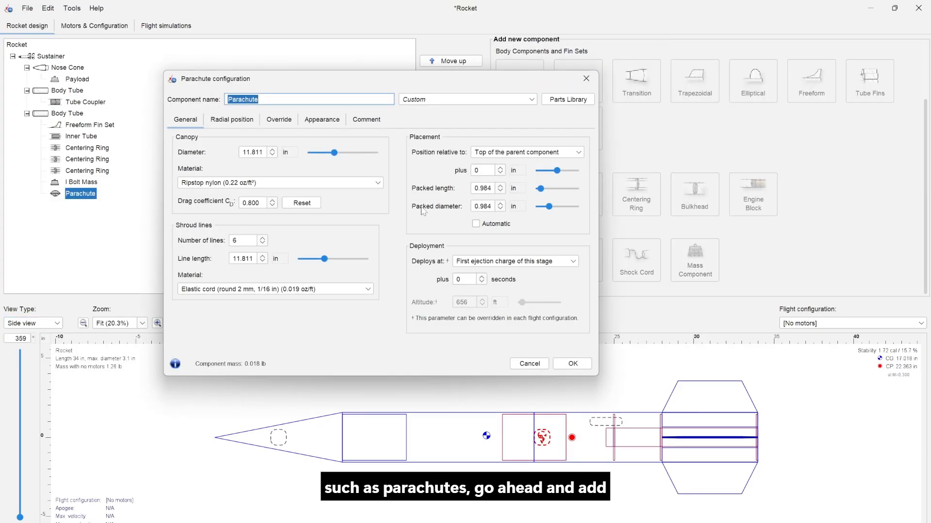
{"action": "key", "text": "Tab"}
{"action": "type", "text": "24"}
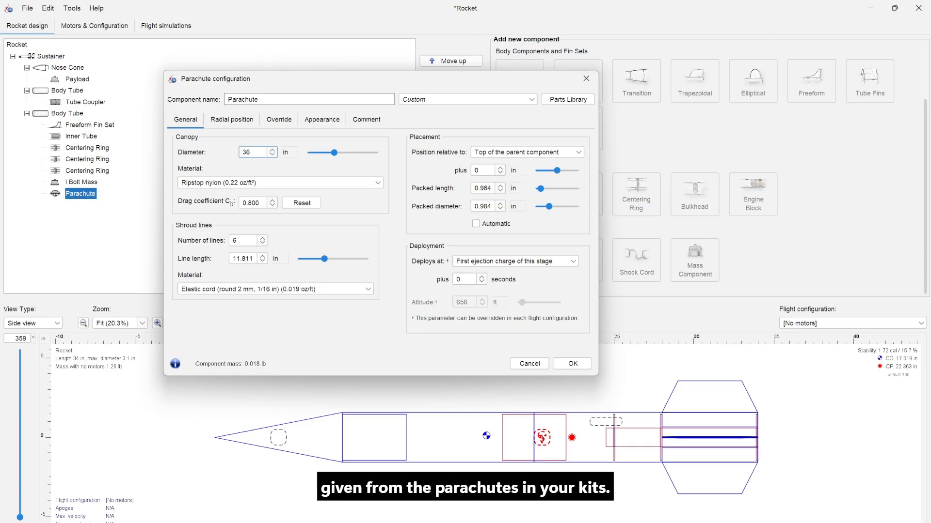
{"action": "key", "text": "Return"}
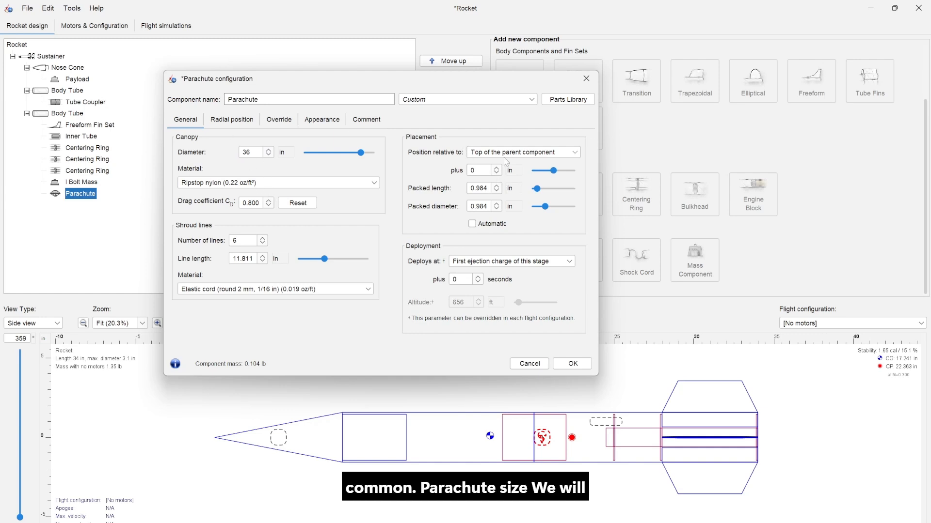
Position the parachute 3 in from the top of the parent component and check its radial position settings.
{"action": "left_click", "coordinate": [496, 167]}
{"action": "left_click", "coordinate": [496, 167]}
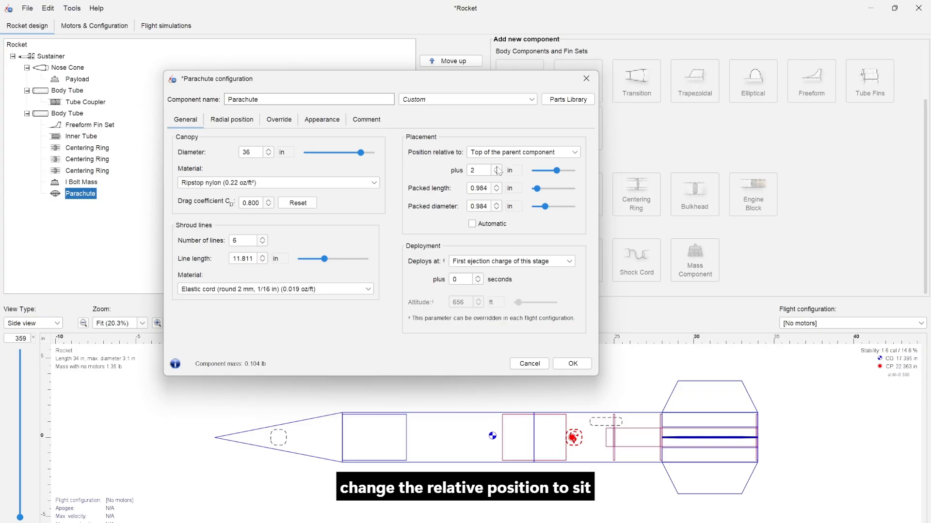
{"action": "left_click", "coordinate": [497, 167]}
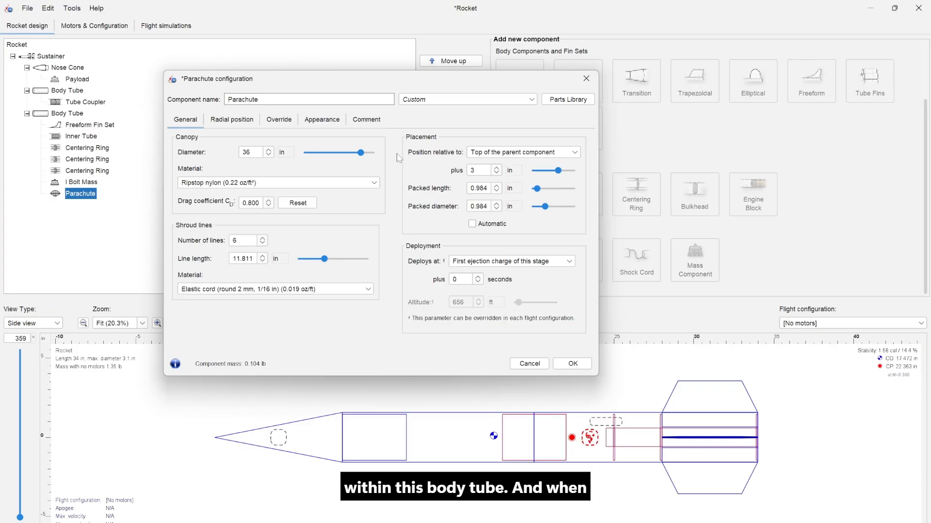
{"action": "left_click", "coordinate": [208, 121]}
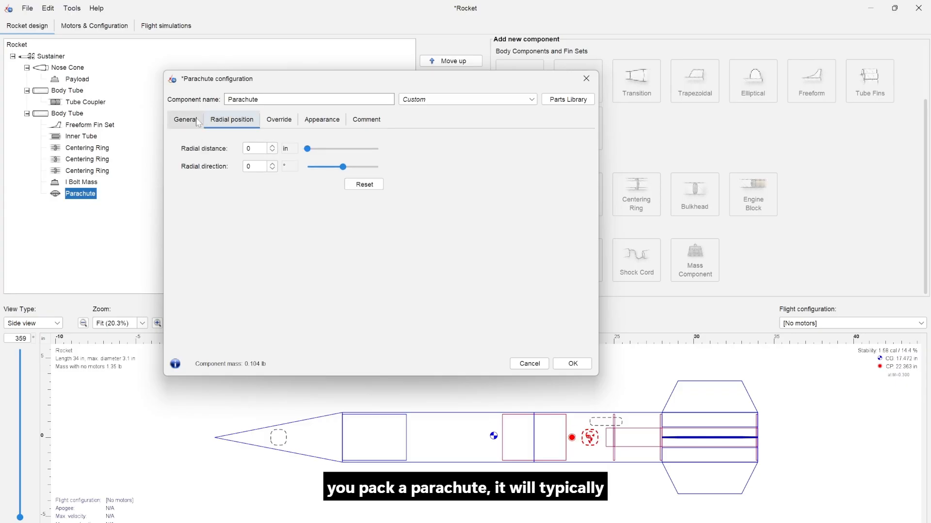
{"action": "left_click", "coordinate": [198, 123]}
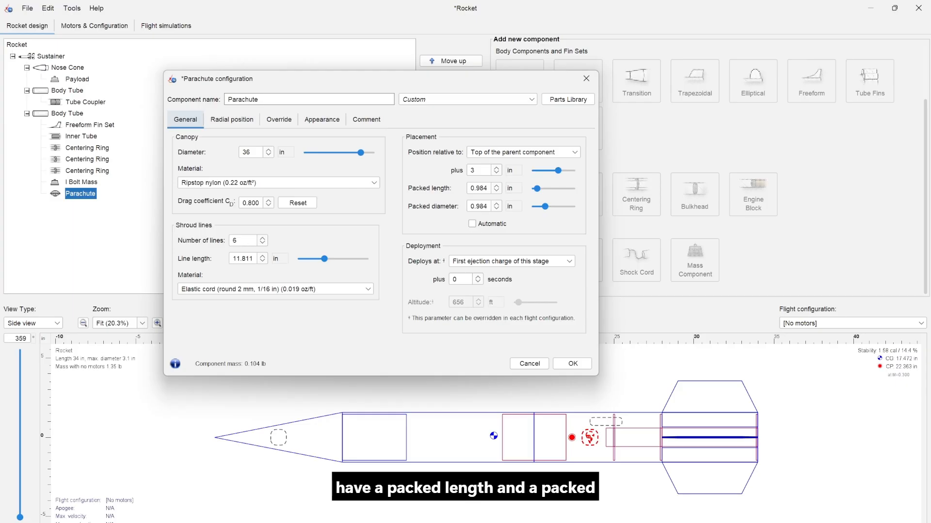
Set the parachute's packed length to 2 in, try a packed diameter of 24 in, settle on 2 in and accept.
{"action": "left_click", "coordinate": [480, 188]}
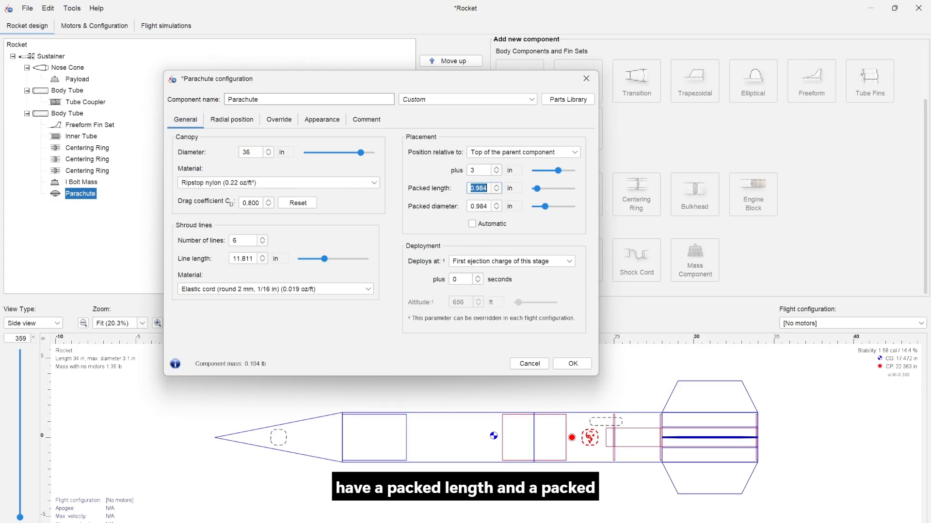
{"action": "type", "text": "2"}
{"action": "key", "text": "Return"}
{"action": "left_click", "coordinate": [483, 206]}
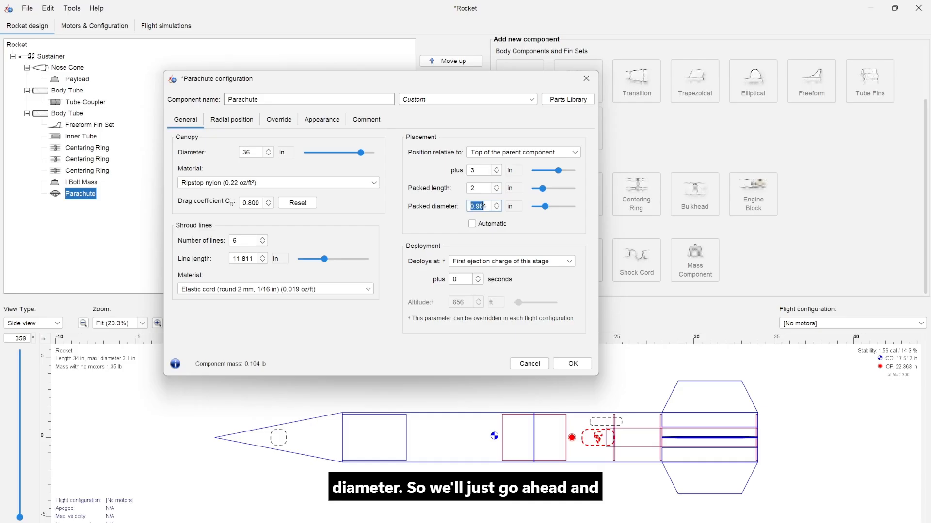
{"action": "type", "text": "24"}
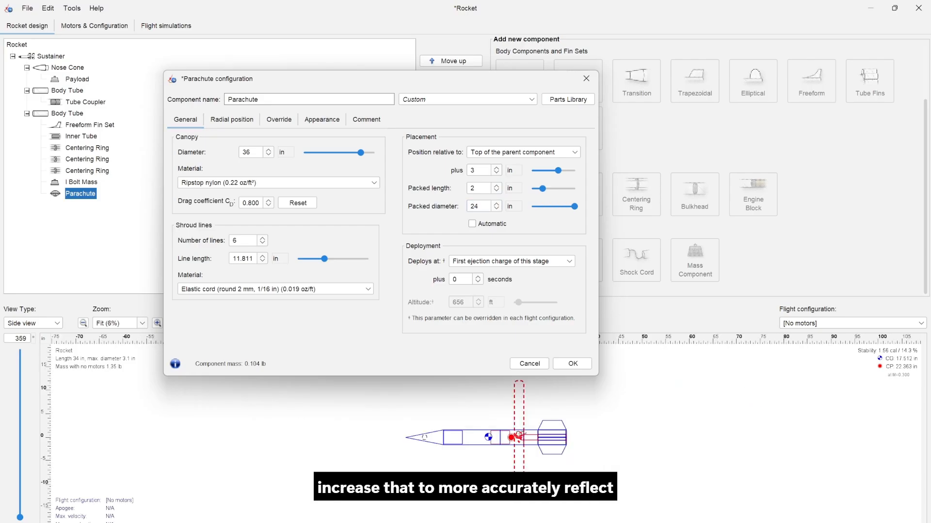
{"action": "key", "text": "Return"}
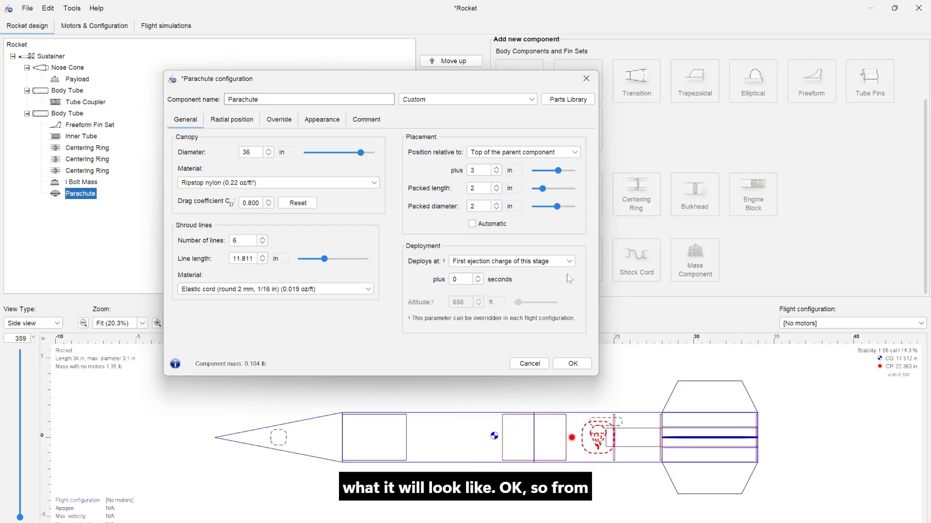
{"action": "left_click", "coordinate": [573, 364]}
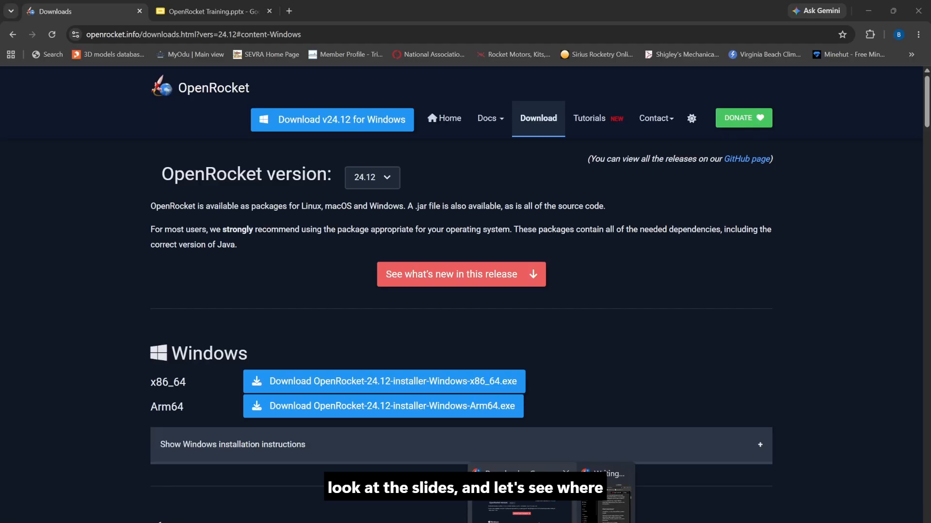
Switch to the OpenRocket Training presentation in Google Slides and present it from the Rocket Design slide.
{"action": "left_click", "coordinate": [543, 514]}
{"action": "left_click", "coordinate": [208, 11]}
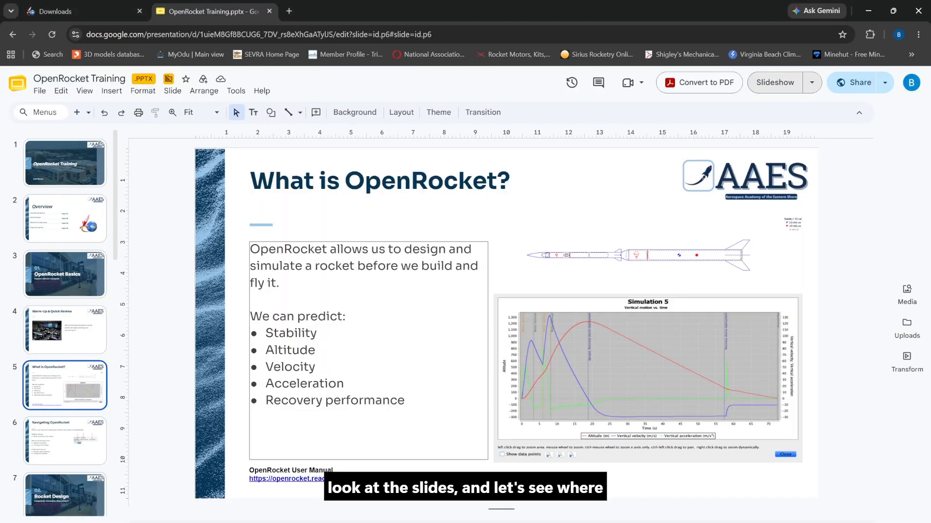
{"action": "scroll", "coordinate": [86, 398], "scroll_direction": "down", "scroll_amount": 2}
{"action": "scroll", "coordinate": [85, 397], "scroll_direction": "down", "scroll_amount": 2}
{"action": "left_click", "coordinate": [71, 390]}
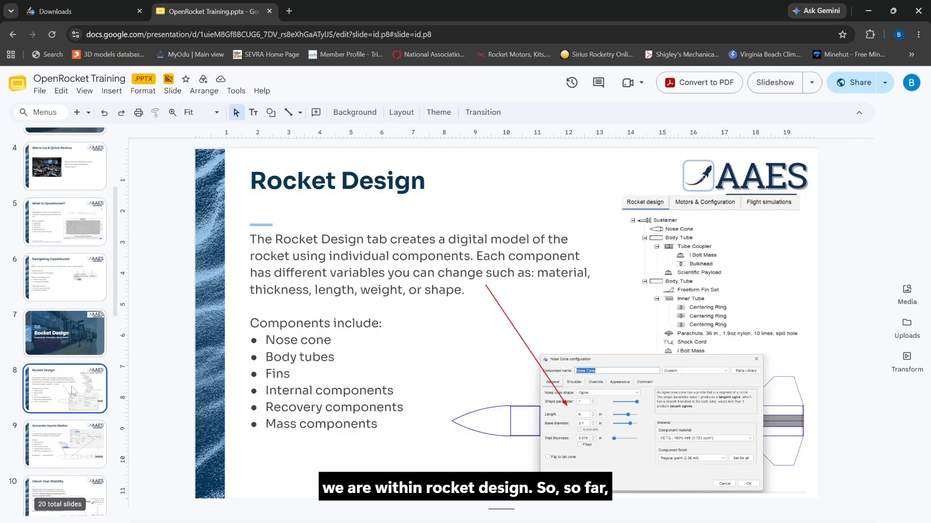
{"action": "left_click", "coordinate": [84, 91]}
{"action": "left_click", "coordinate": [104, 133]}
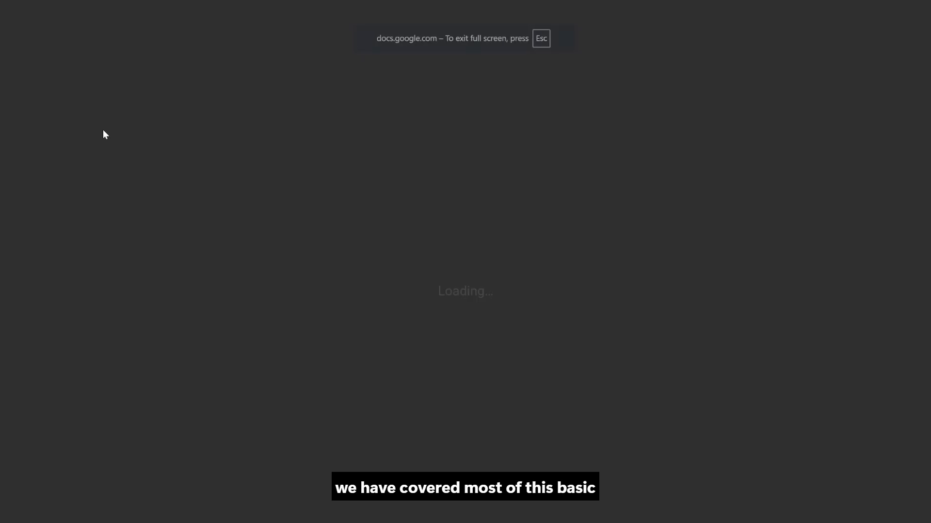